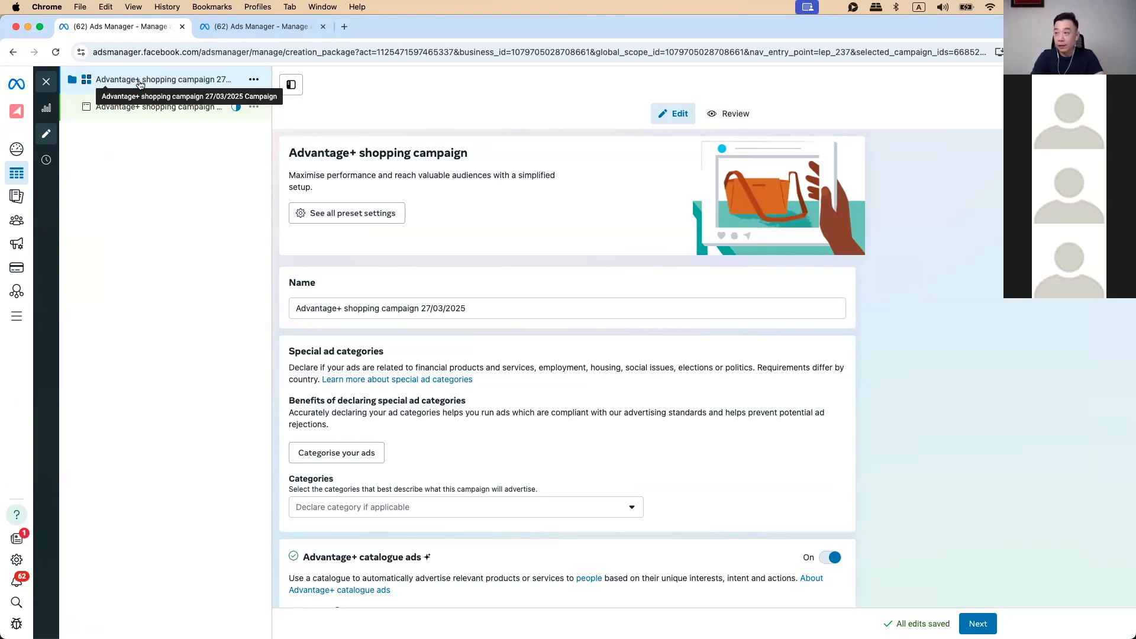
Look through the Advantage+ shopping campaign settings from the campaign name down to the budget and schedule options
scroll(510, 392, down, 2)
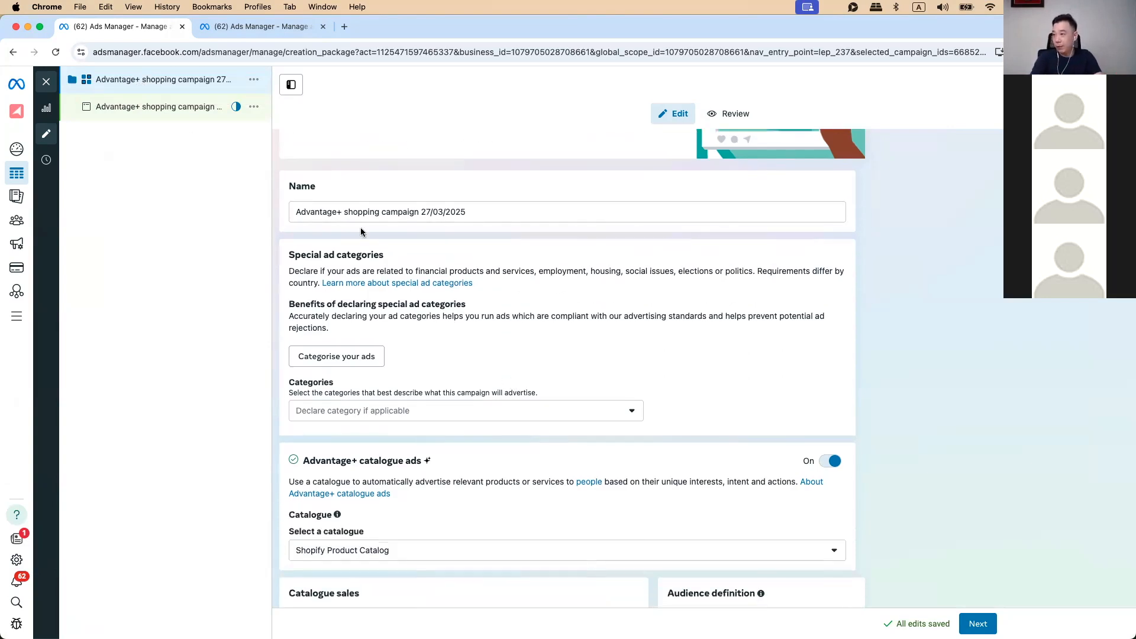
scroll(405, 426, down, 3)
scroll(407, 432, down, 7)
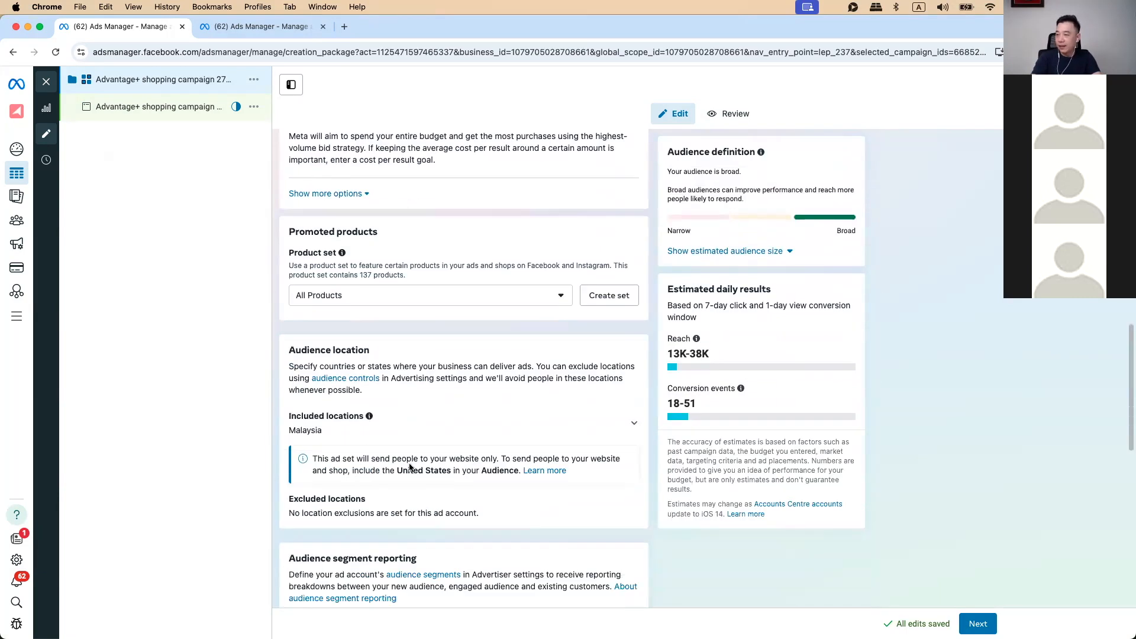
scroll(367, 340, down, 5)
scroll(367, 340, down, 8)
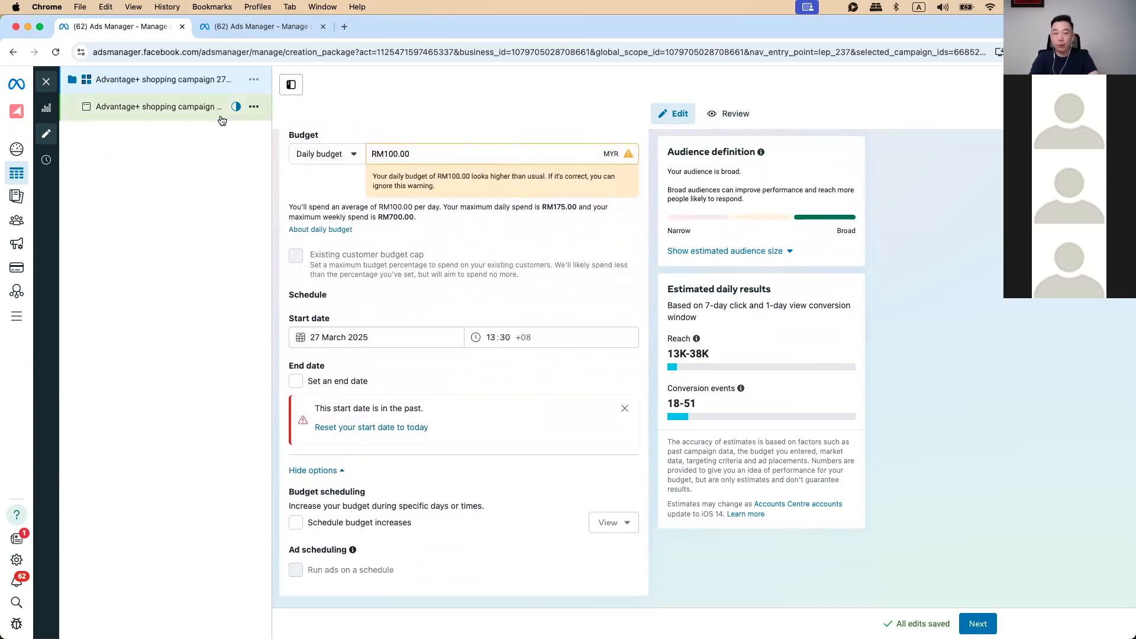
scroll(501, 328, up, 15)
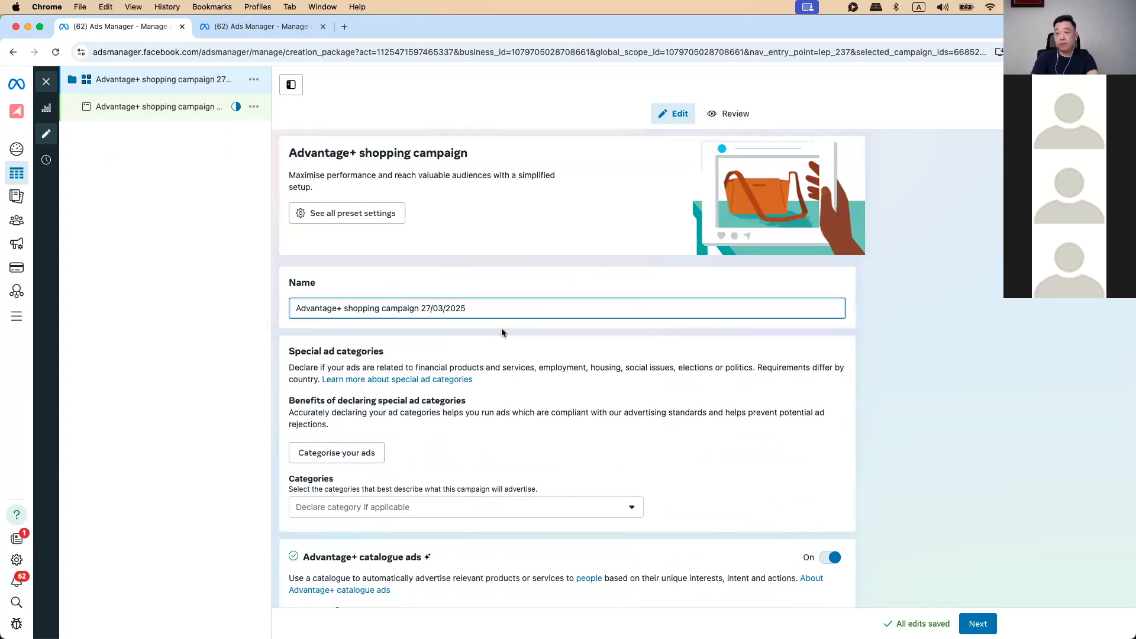
Examine the campaign's special ad categories and Advantage+ catalogue ads sections
scroll(502, 329, down, 3)
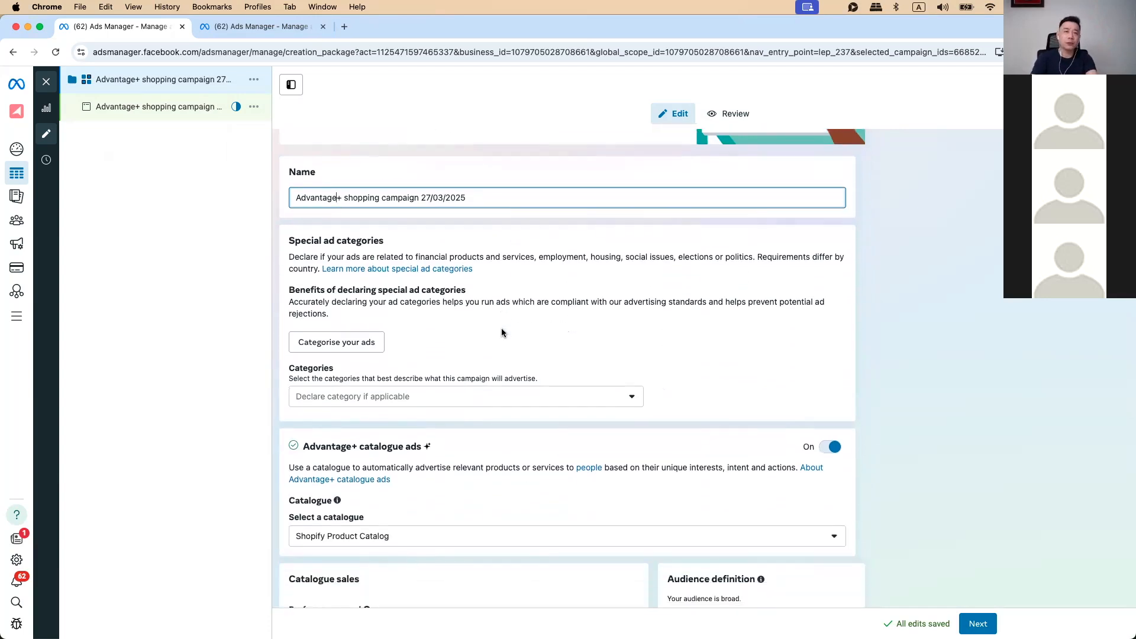
scroll(502, 328, down, 3)
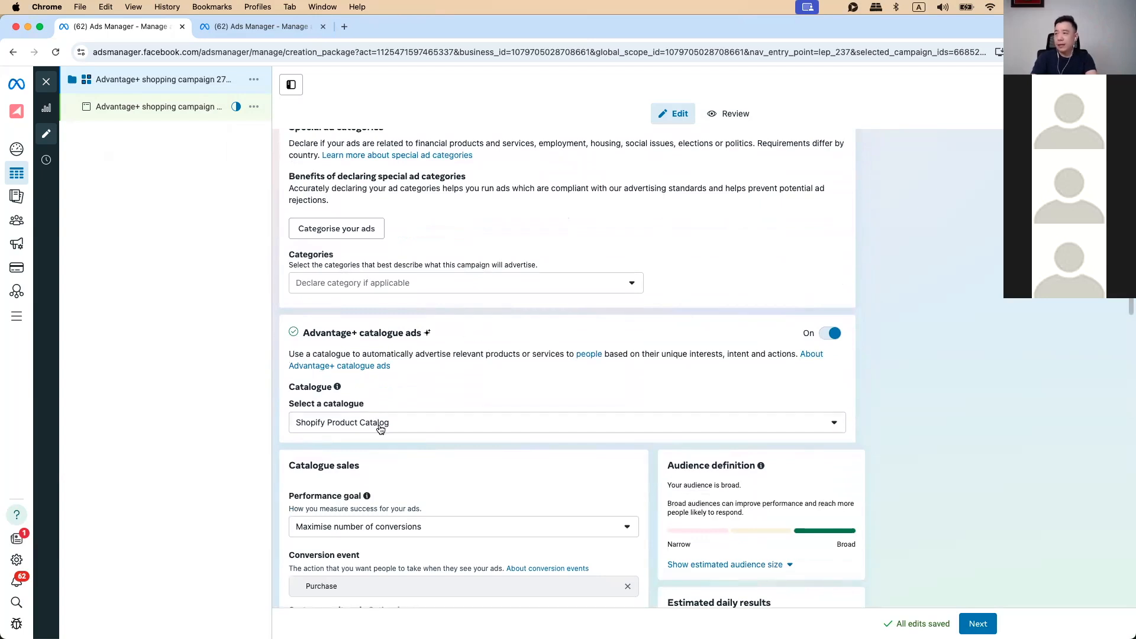
scroll(381, 429, up, 6)
scroll(381, 429, down, 5)
drag(302, 379, 372, 378)
click(302, 379)
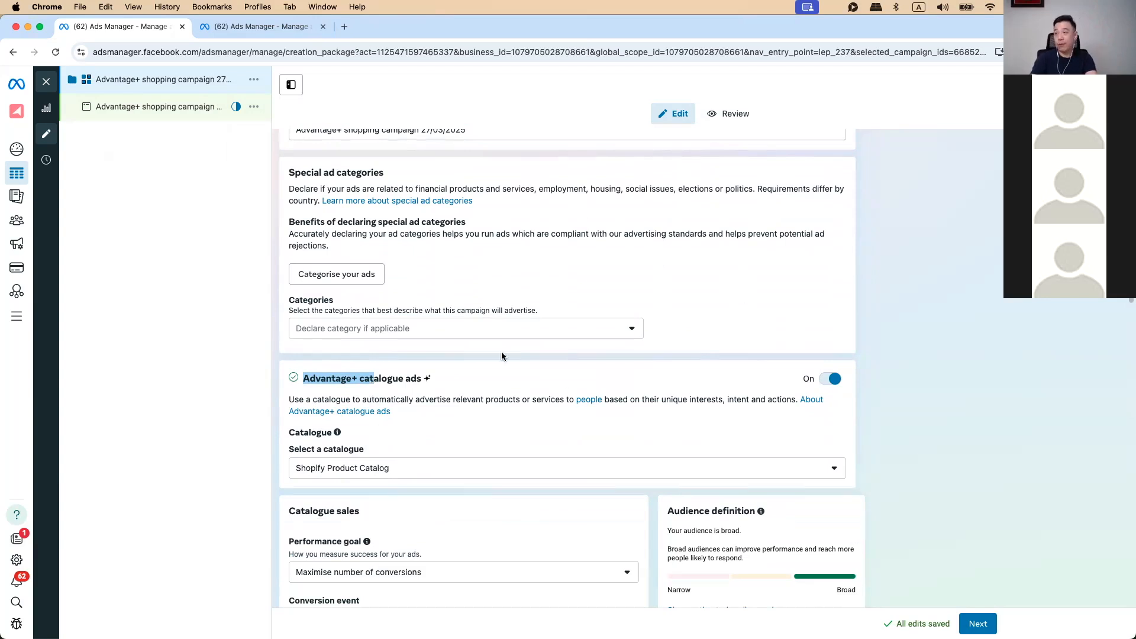
Turn off Advantage+ catalogue ads for the shopping campaign and reload the page
scroll(694, 436, down, 3)
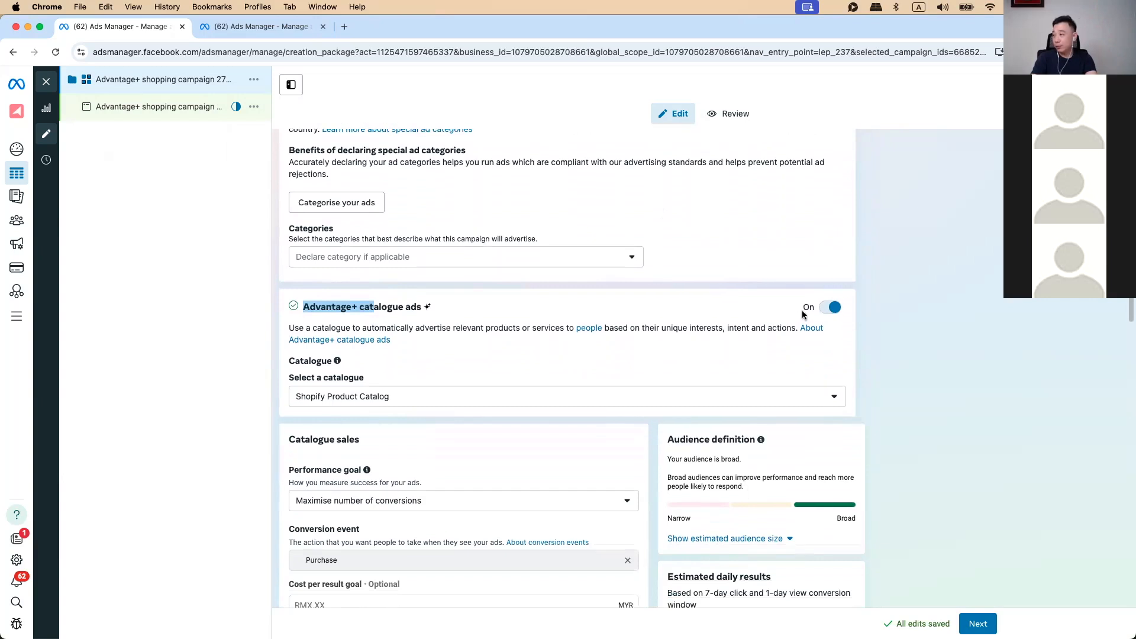
click(831, 309)
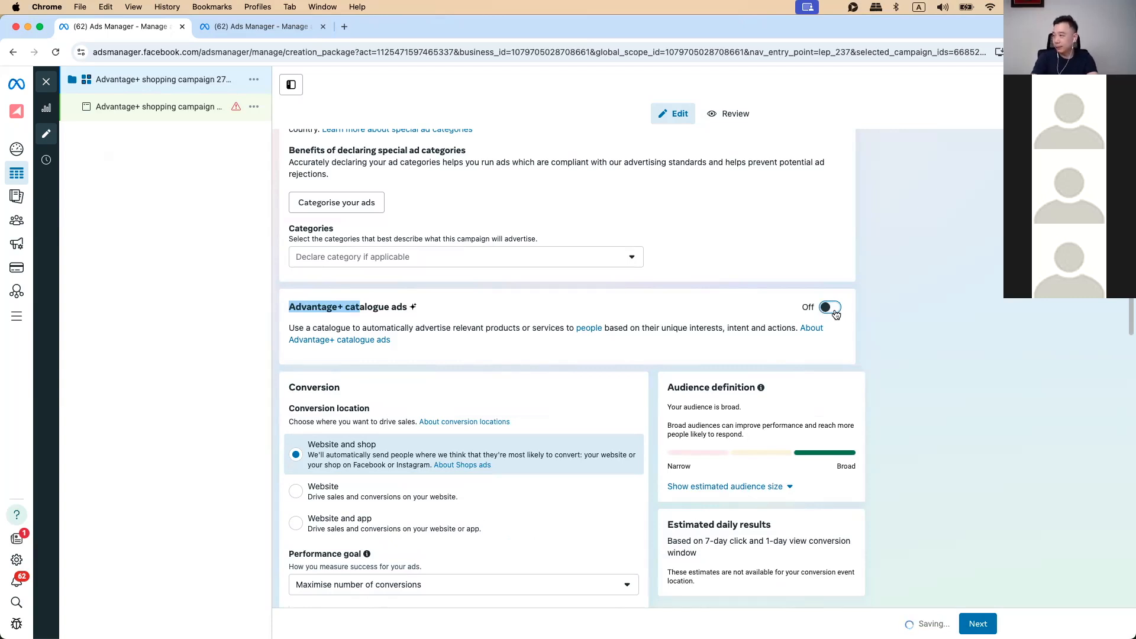
click(55, 53)
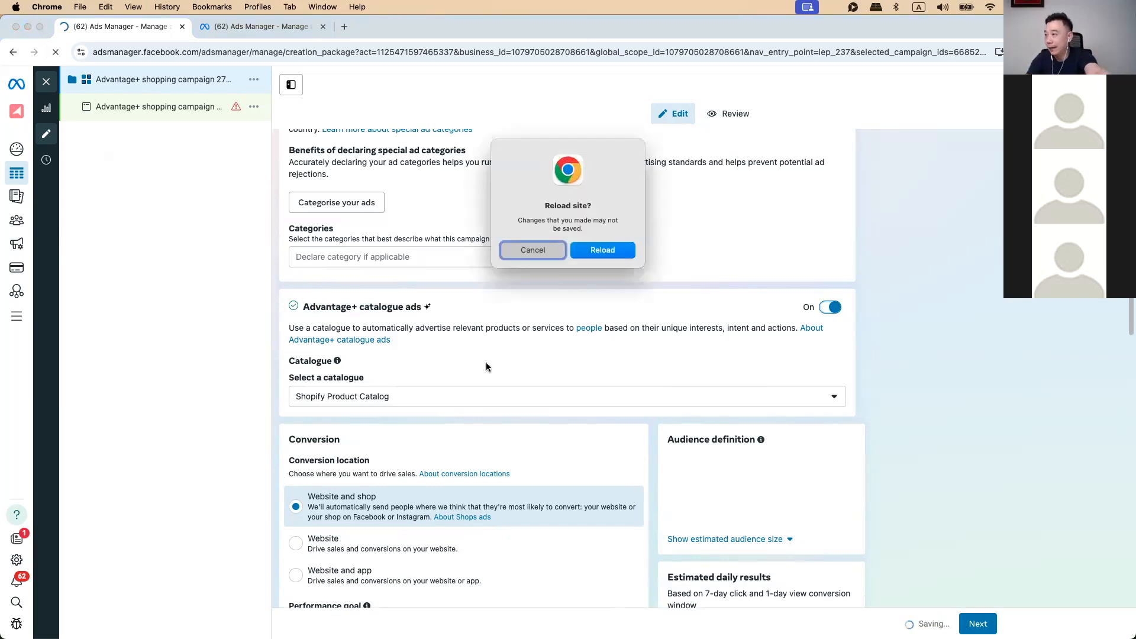
click(587, 251)
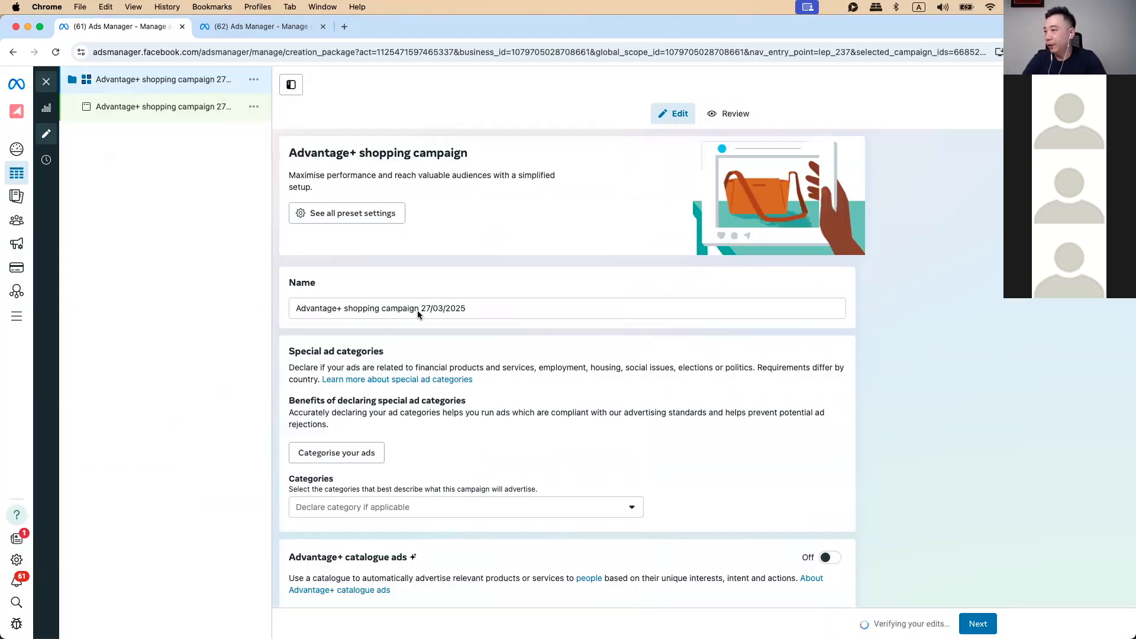
Turn on Advantage+ catalogue ads for the shopping campaign and review the catalogue sales settings
scroll(461, 391, down, 2)
scroll(460, 396, down, 2)
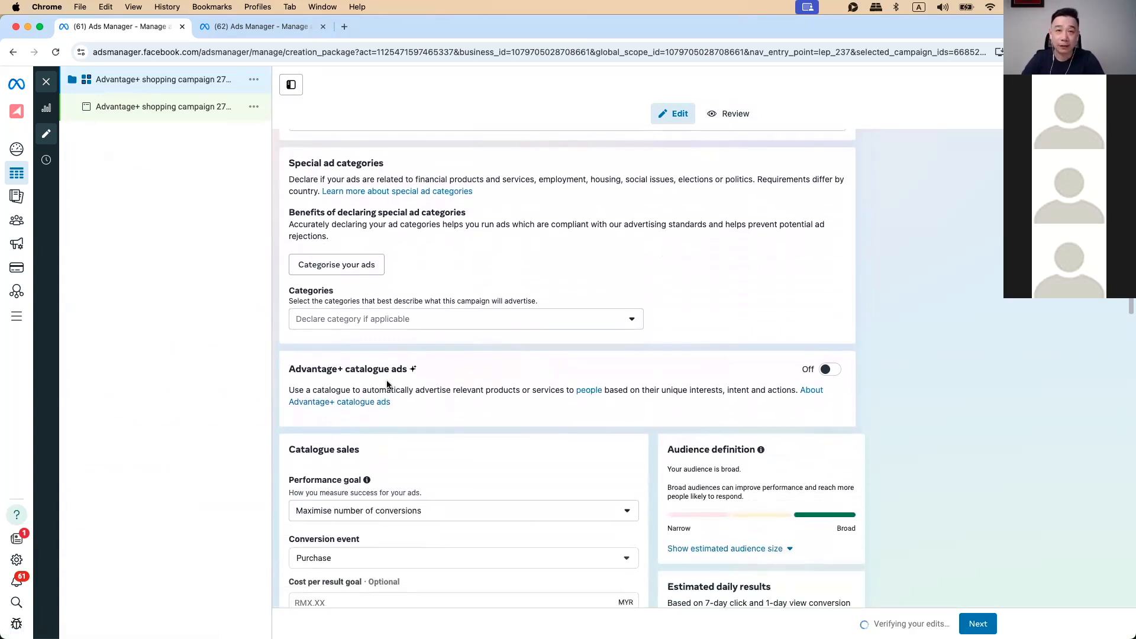
click(831, 371)
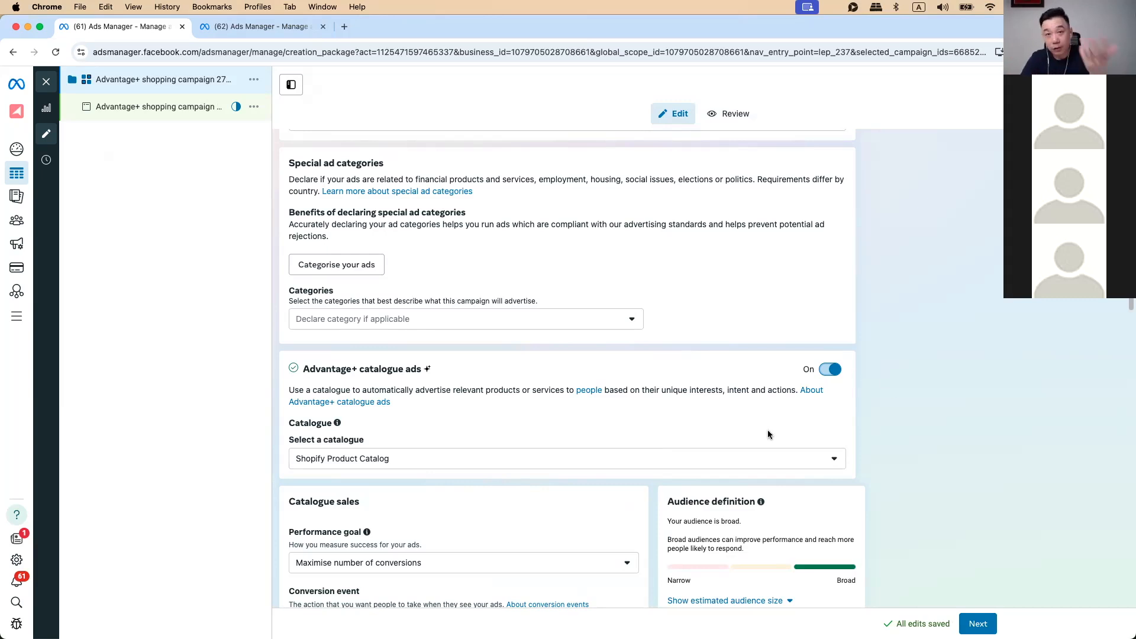
scroll(768, 431, down, 3)
scroll(768, 434, down, 3)
scroll(799, 331, up, 4)
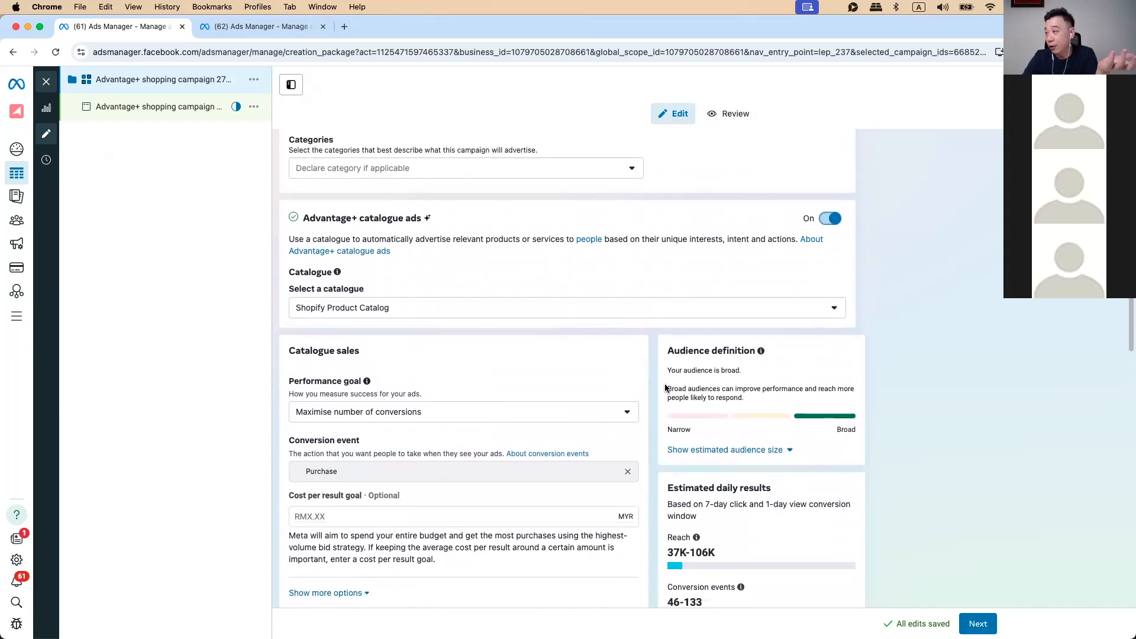
Switch Advantage+ catalogue ads off and open the performance goal options under Conversion
click(829, 226)
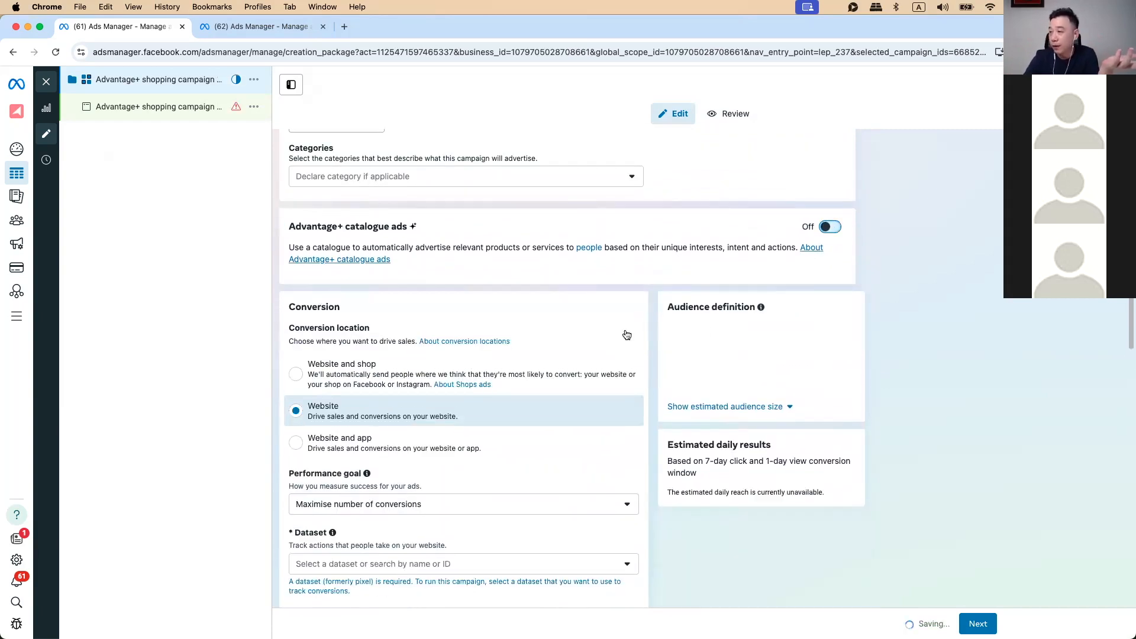
scroll(400, 363, down, 1)
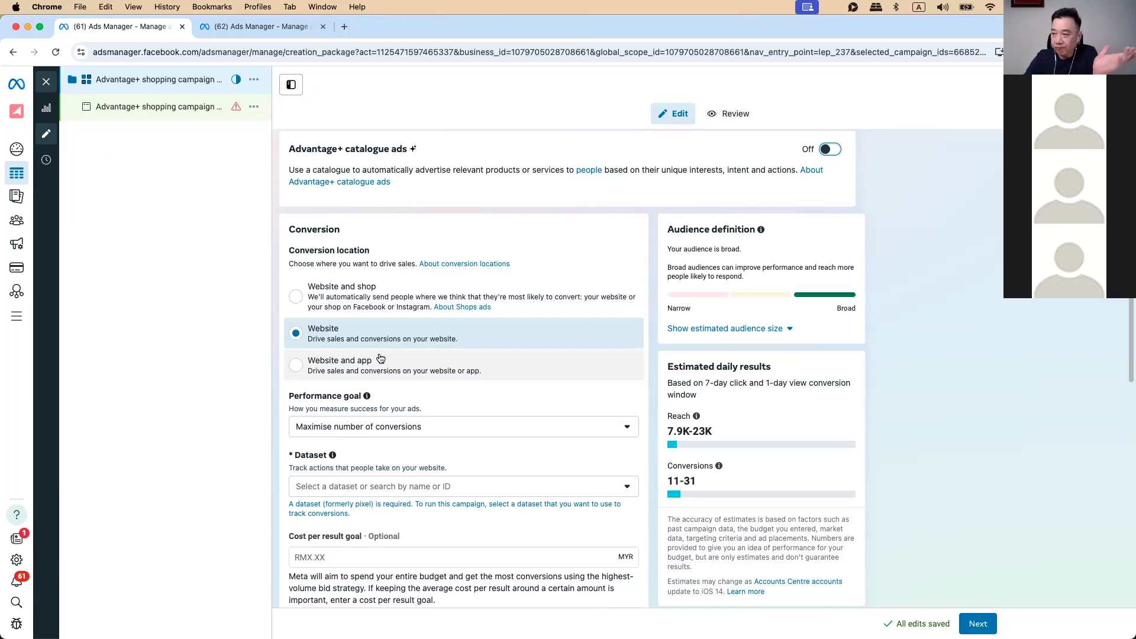
click(375, 427)
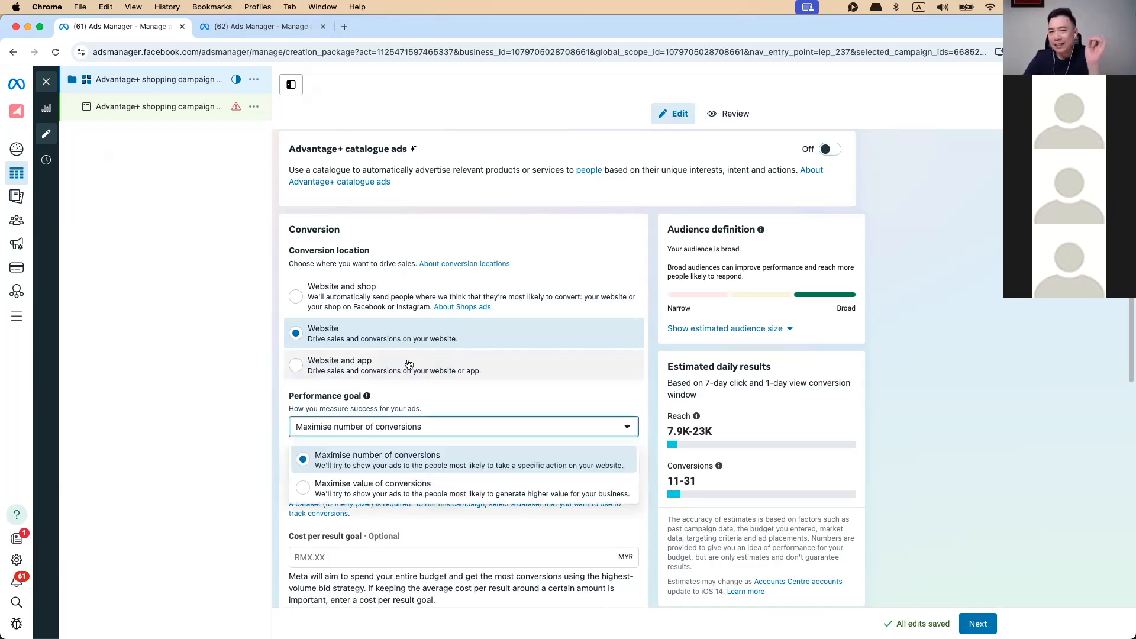
Turn Advantage+ catalogue ads back on and browse the product sets available under Promoted products
click(830, 149)
click(831, 149)
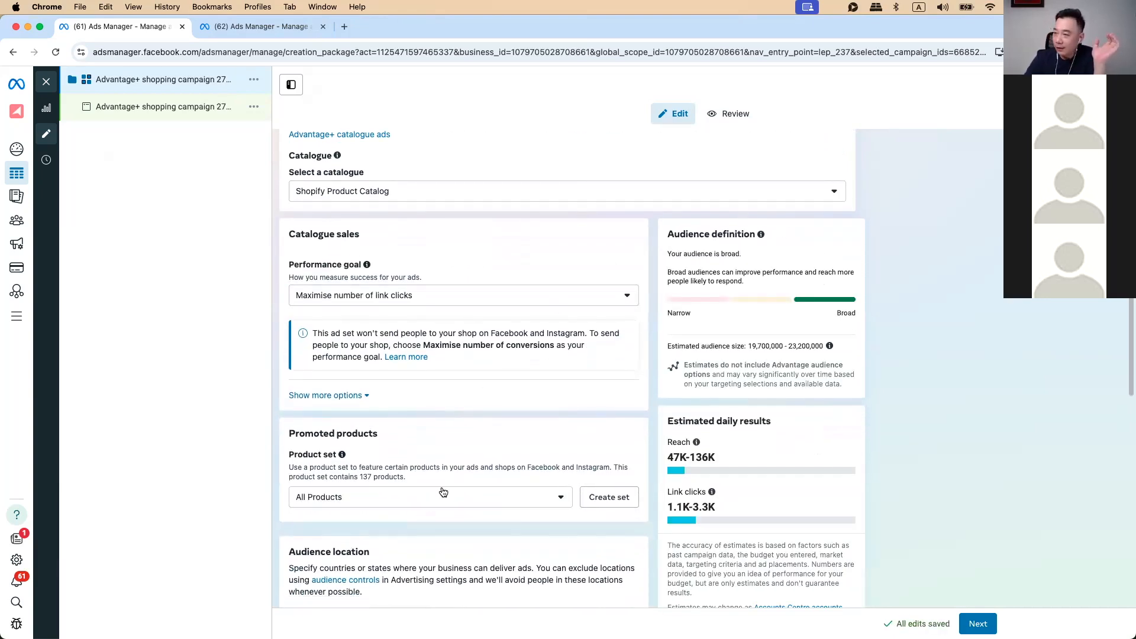
click(366, 496)
scroll(424, 485, up, 5)
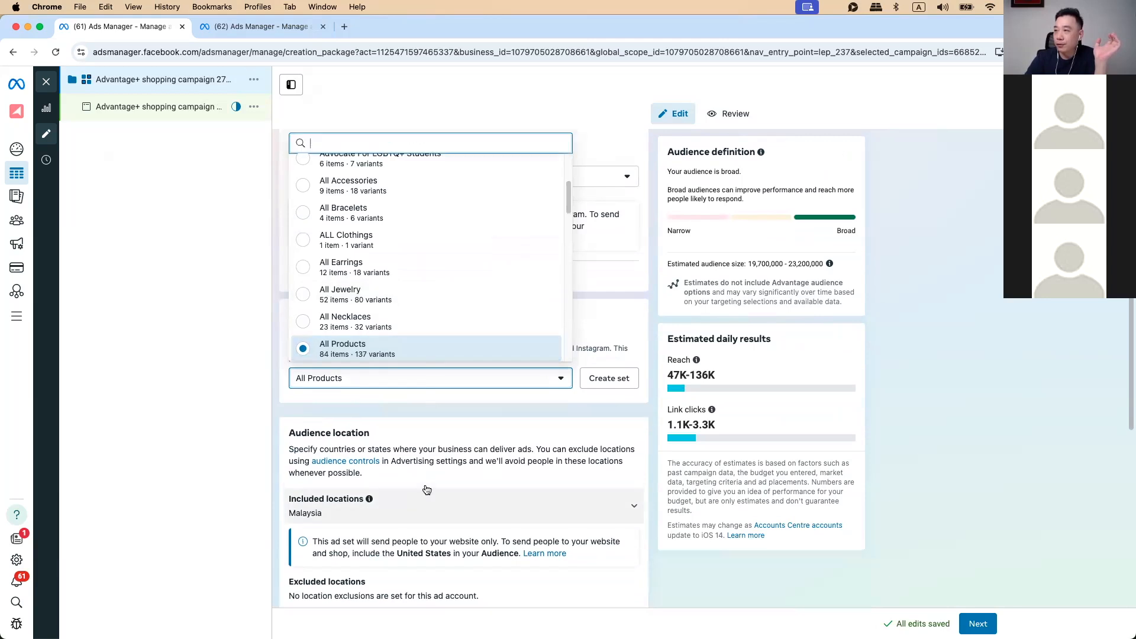
click(184, 460)
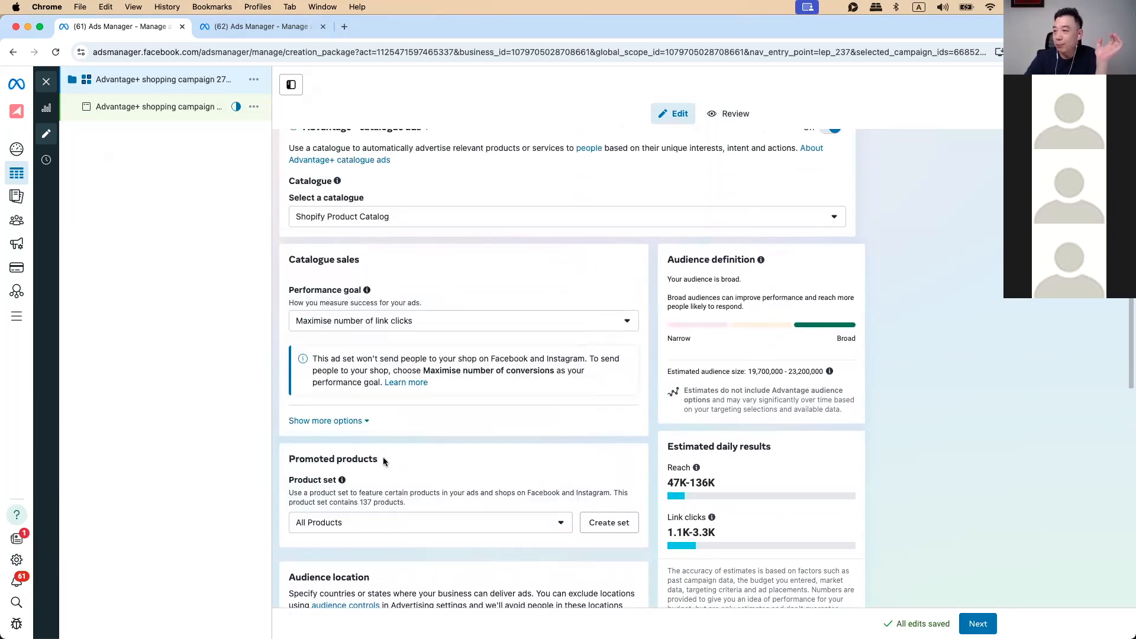
Change the promoted product set to ACCESSORIES
drag(300, 460, 400, 470)
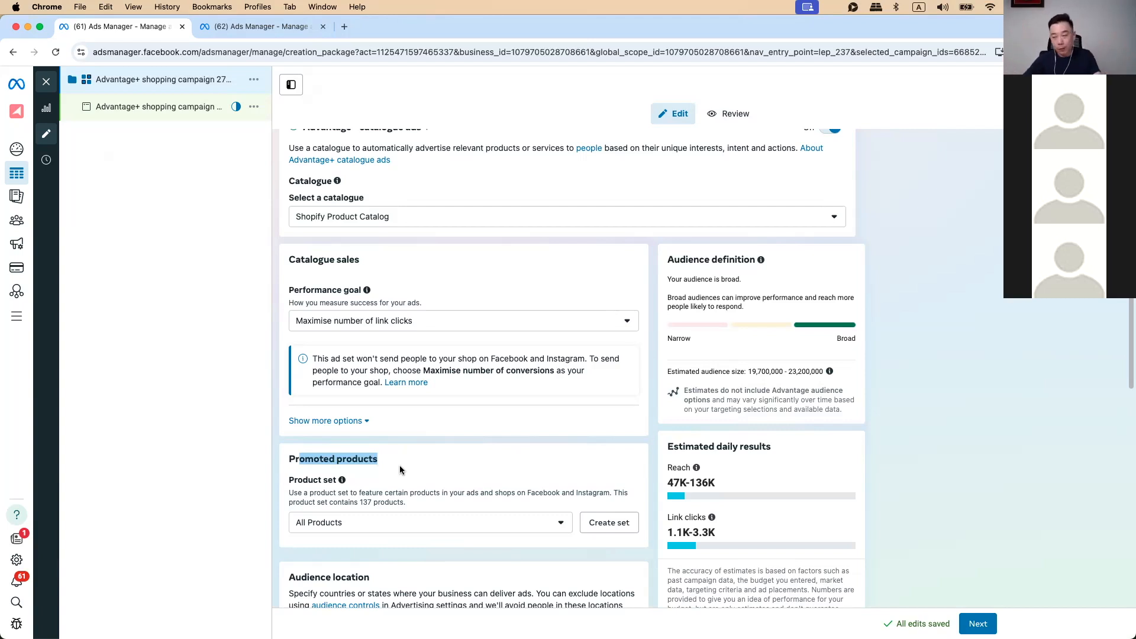
scroll(370, 355, down, 3)
click(353, 365)
click(370, 349)
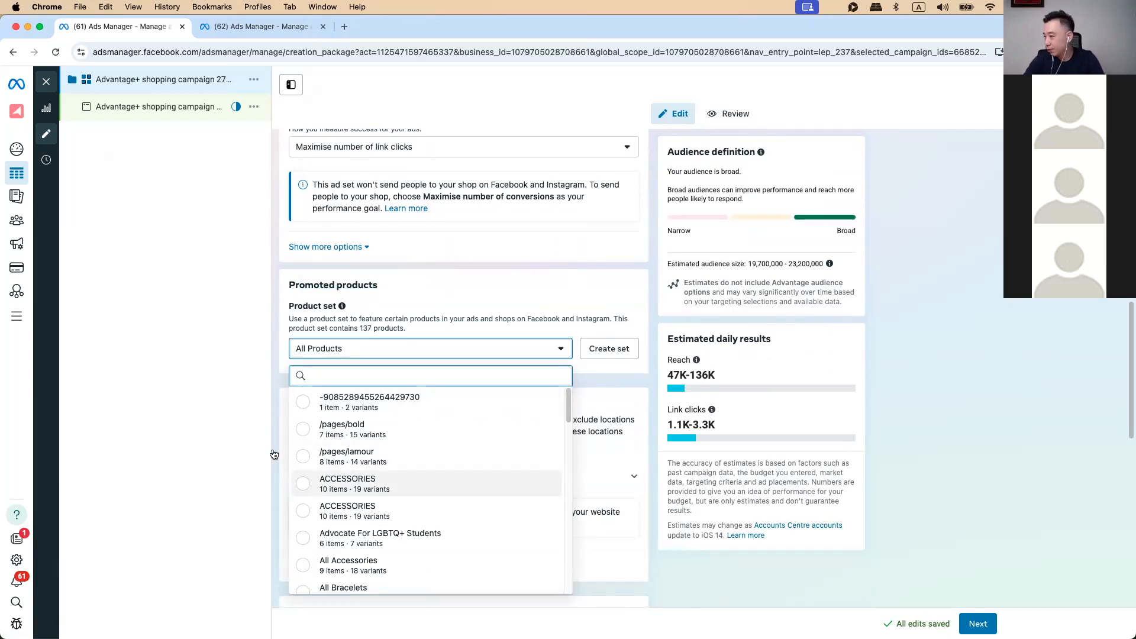
scroll(272, 449, down, 3)
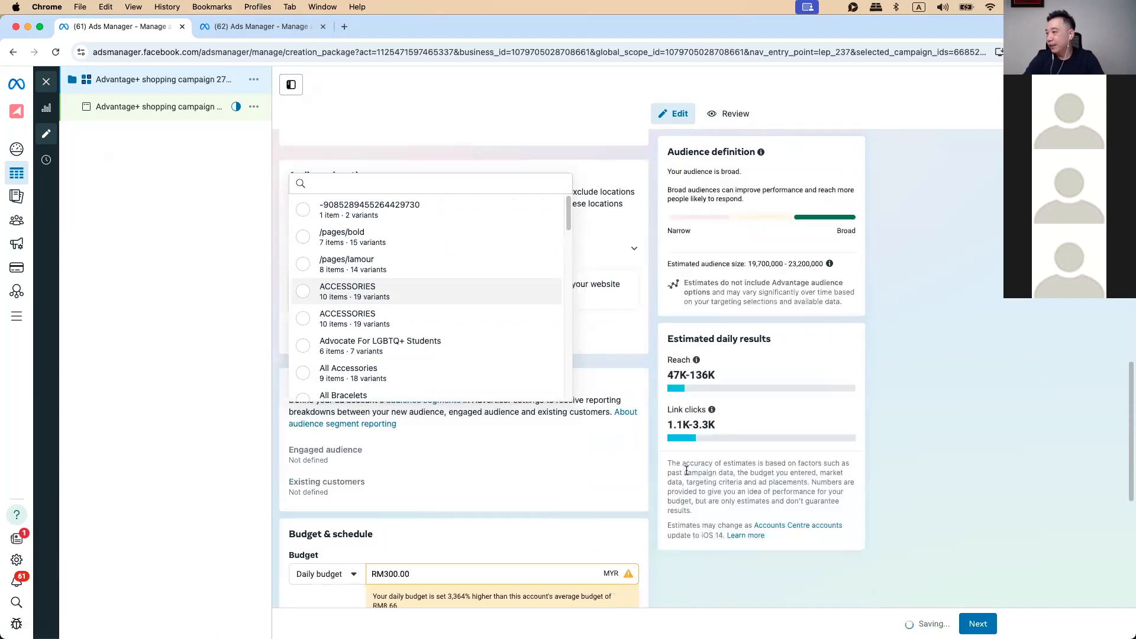
scroll(443, 297, up, 15)
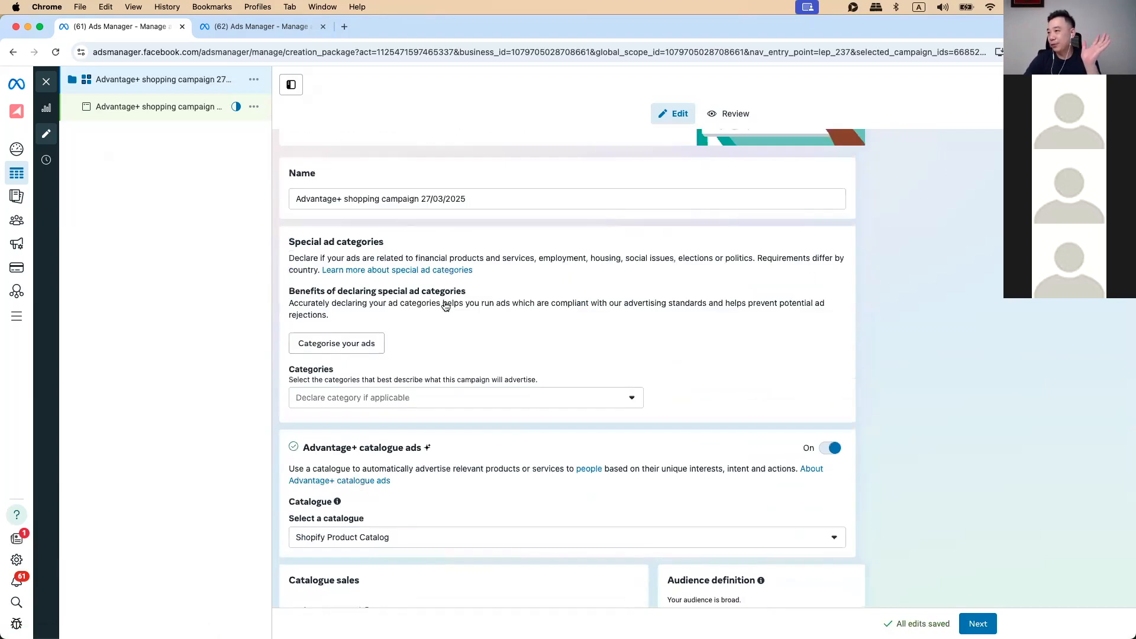
scroll(347, 308, down, 15)
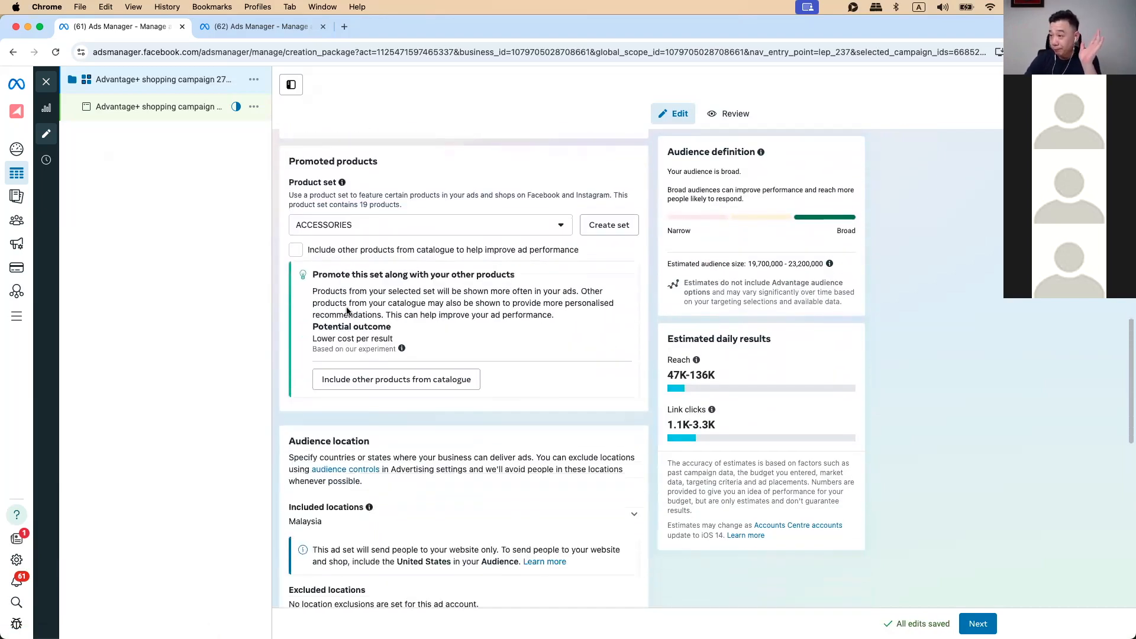
Set the included audience locations to the Malaysian states Penang and Selangor
scroll(346, 308, down, 2)
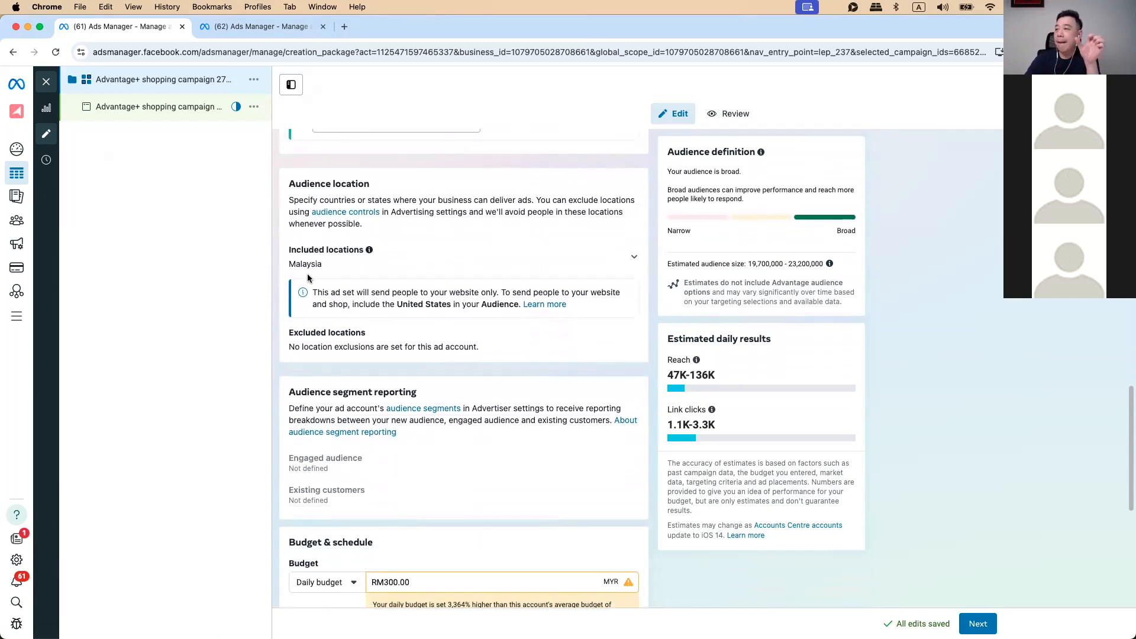
click(632, 262)
click(381, 362)
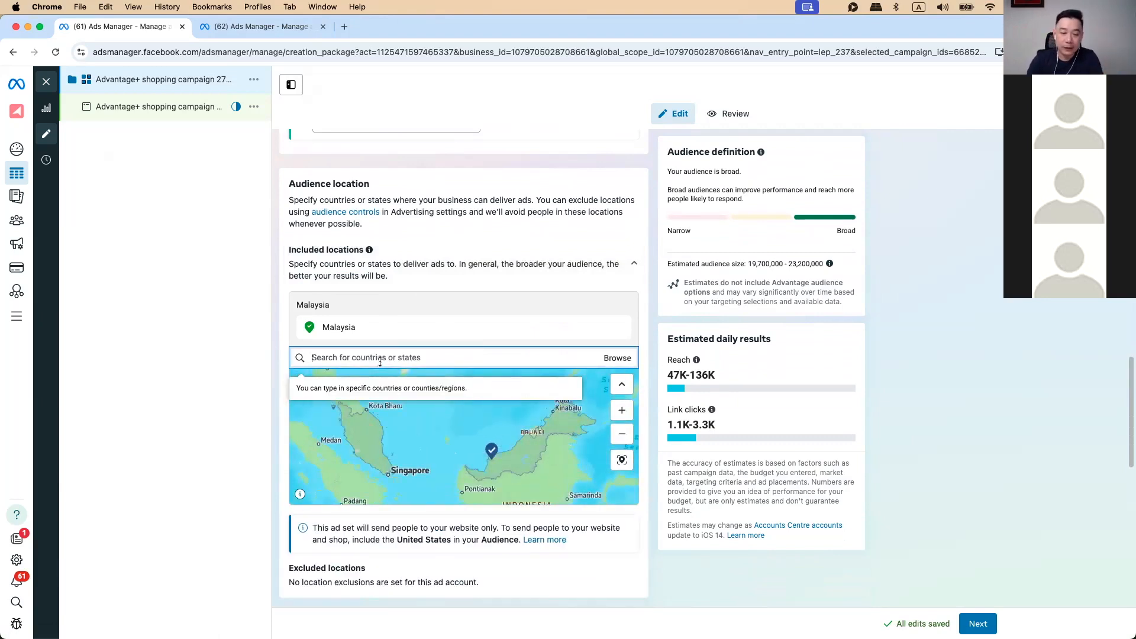
text(penang)
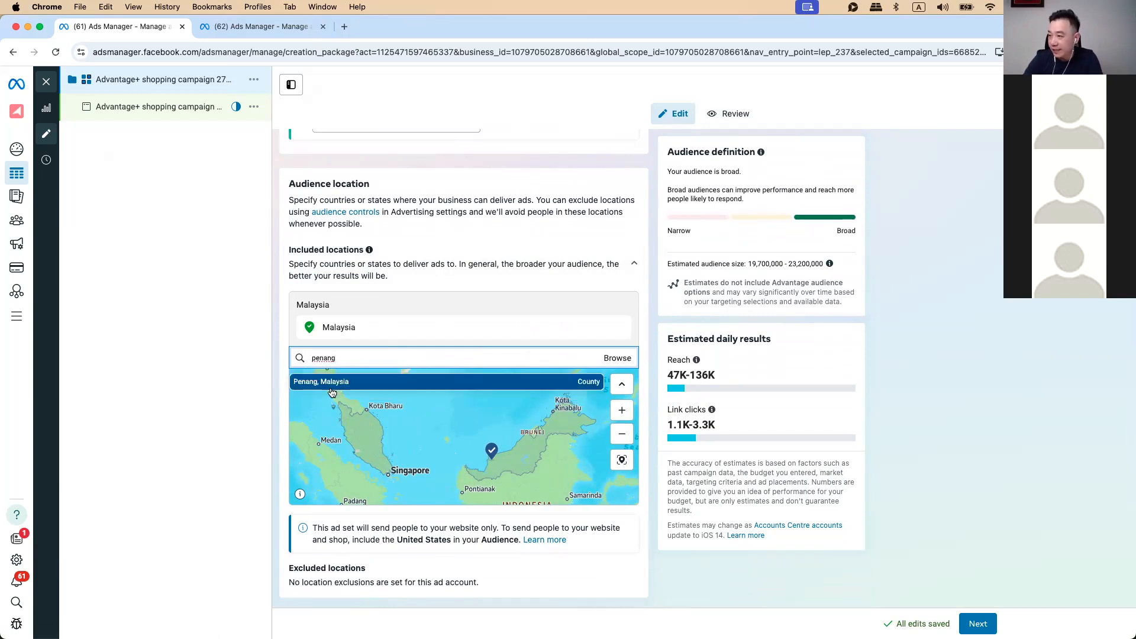
click(329, 387)
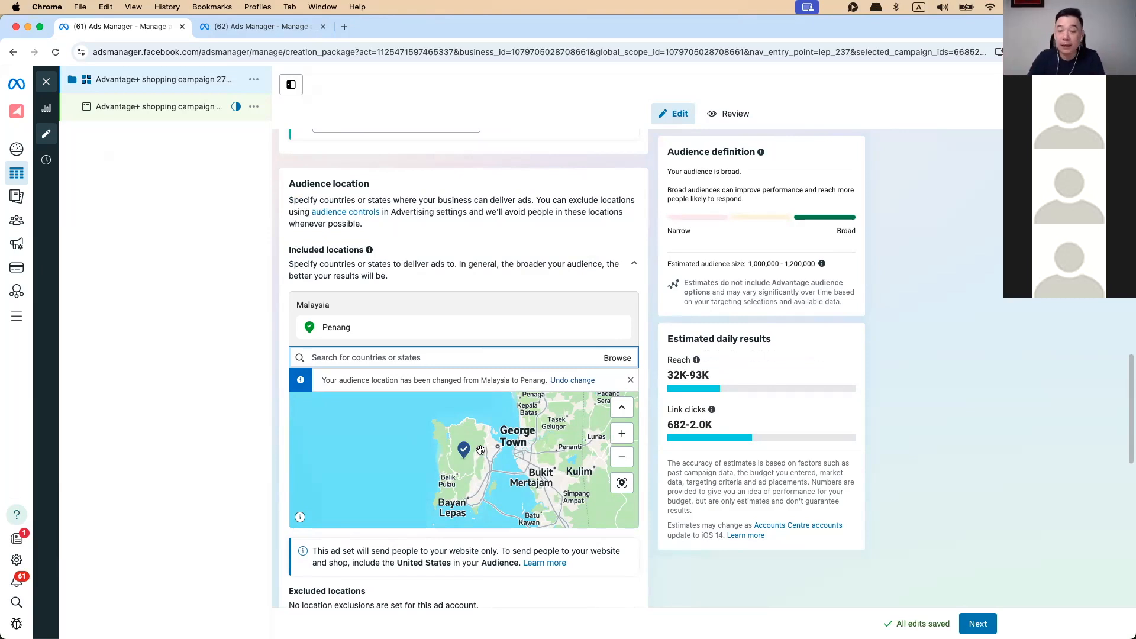
text(selangor)
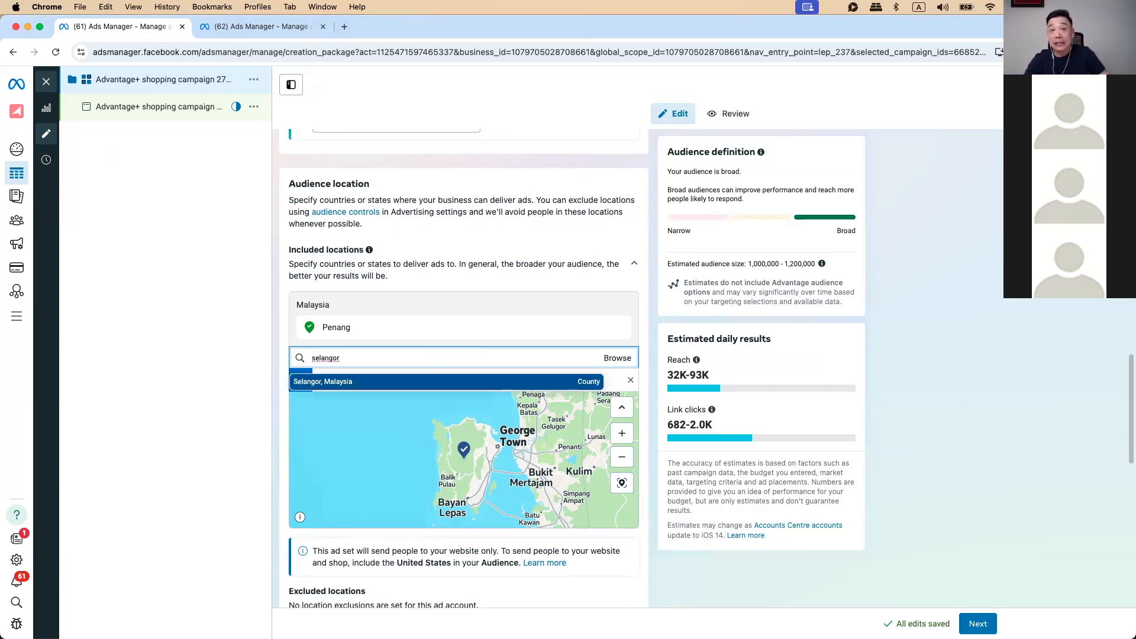
click(335, 383)
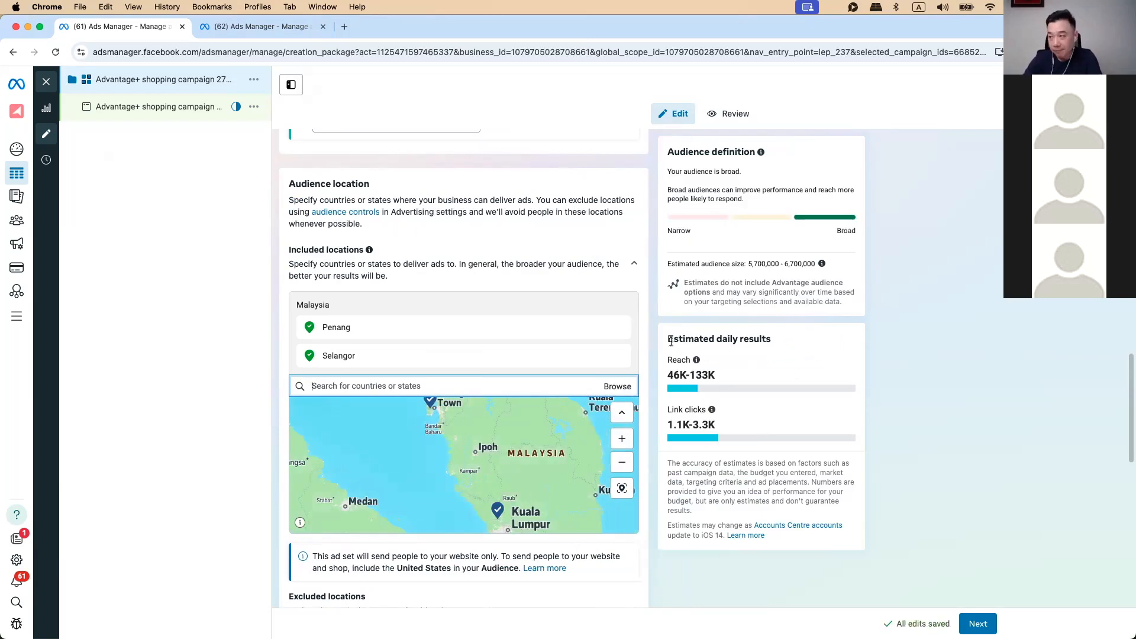
Review the excluded locations, audience segment reporting, and budget and schedule sections of the campaign
scroll(590, 426, down, 5)
scroll(578, 499, up, 3)
scroll(613, 600, down, 2)
scroll(613, 599, down, 5)
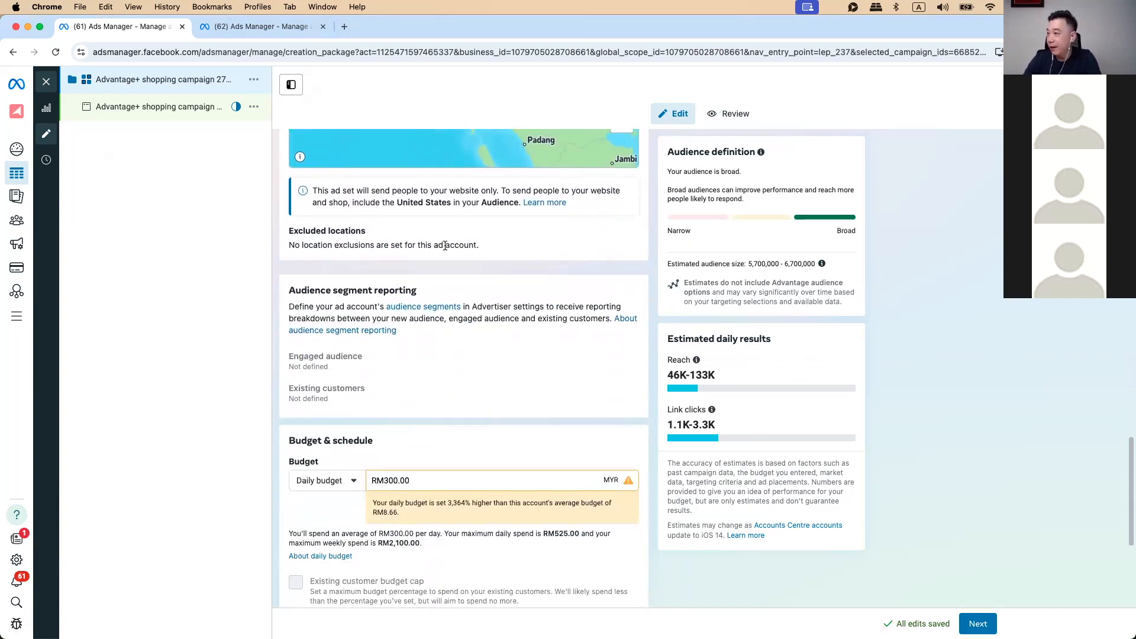
scroll(569, 266, up, 1)
scroll(569, 266, up, 1)
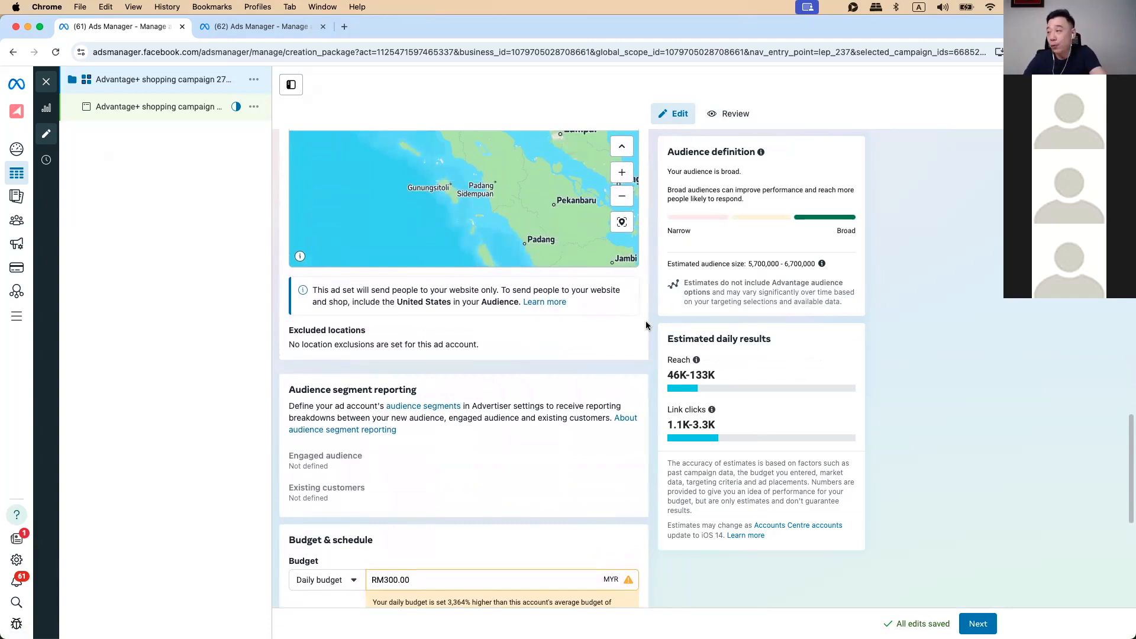
scroll(647, 325, down, 1)
scroll(574, 283, up, 1)
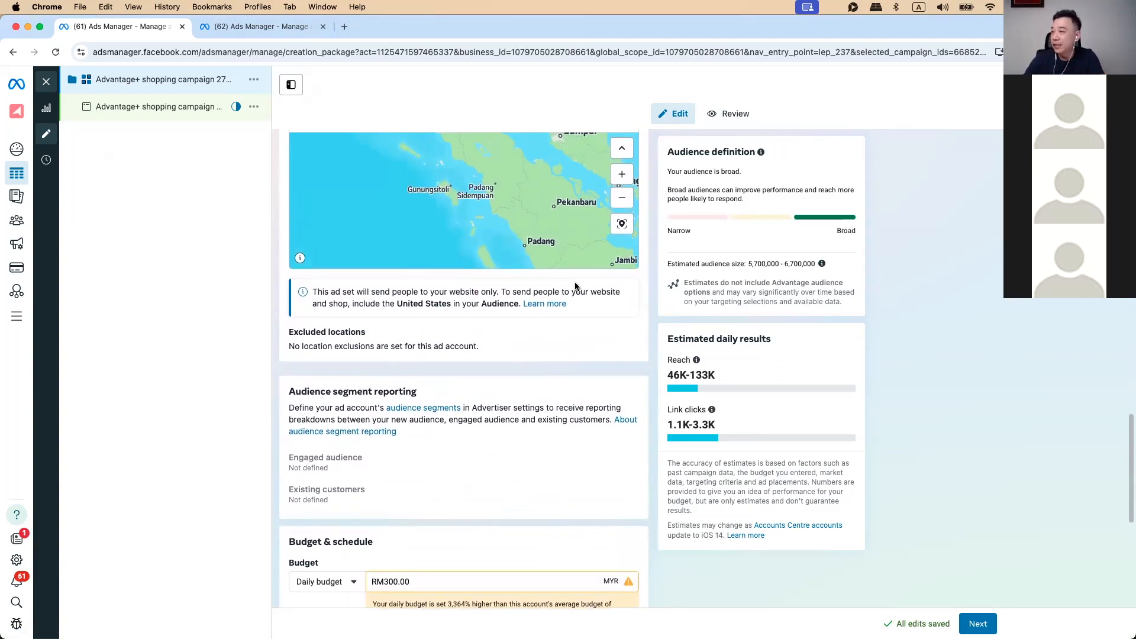
scroll(358, 339, down, 4)
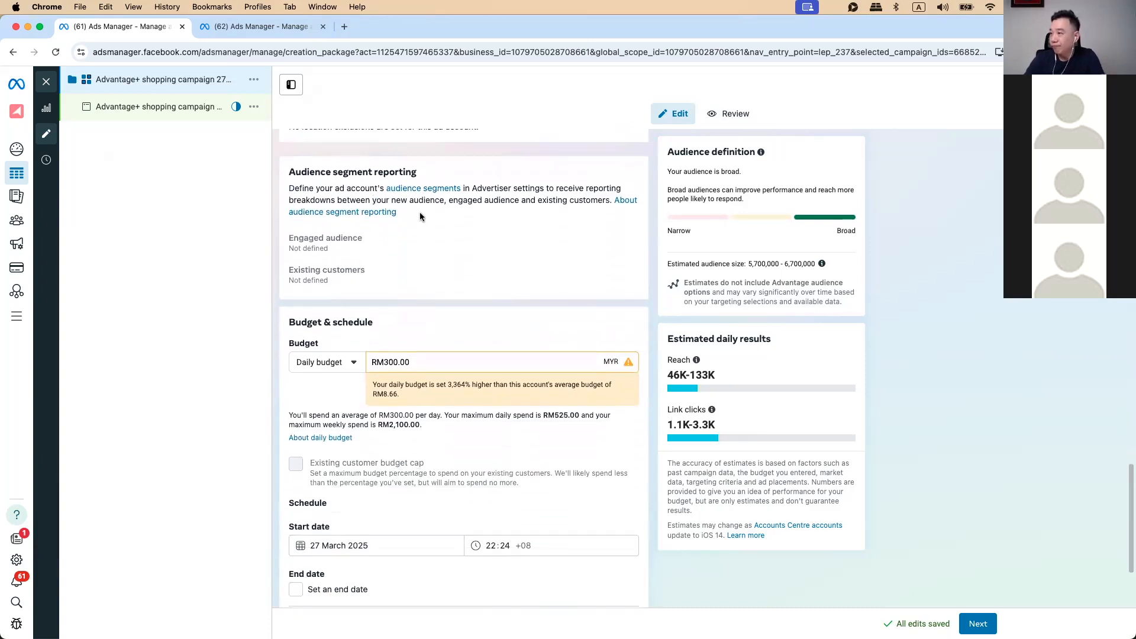
Review the included audience locations, estimated daily results, audience segment reporting, and the daily budget and scheduling options
scroll(553, 218, up, 3)
scroll(556, 226, up, 5)
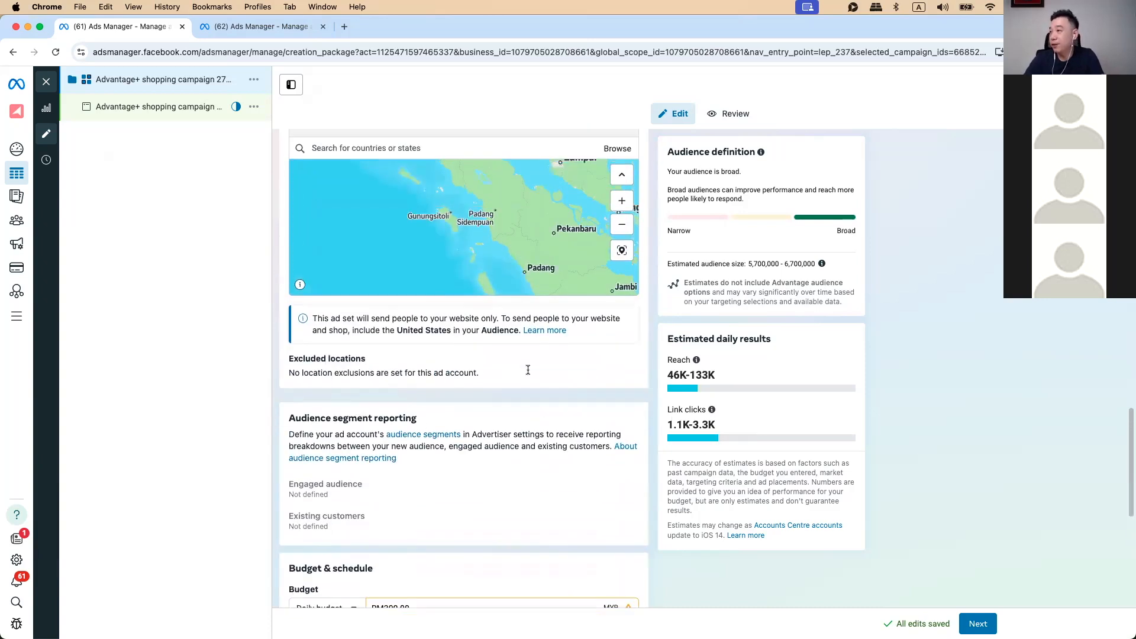
scroll(633, 500, up, 4)
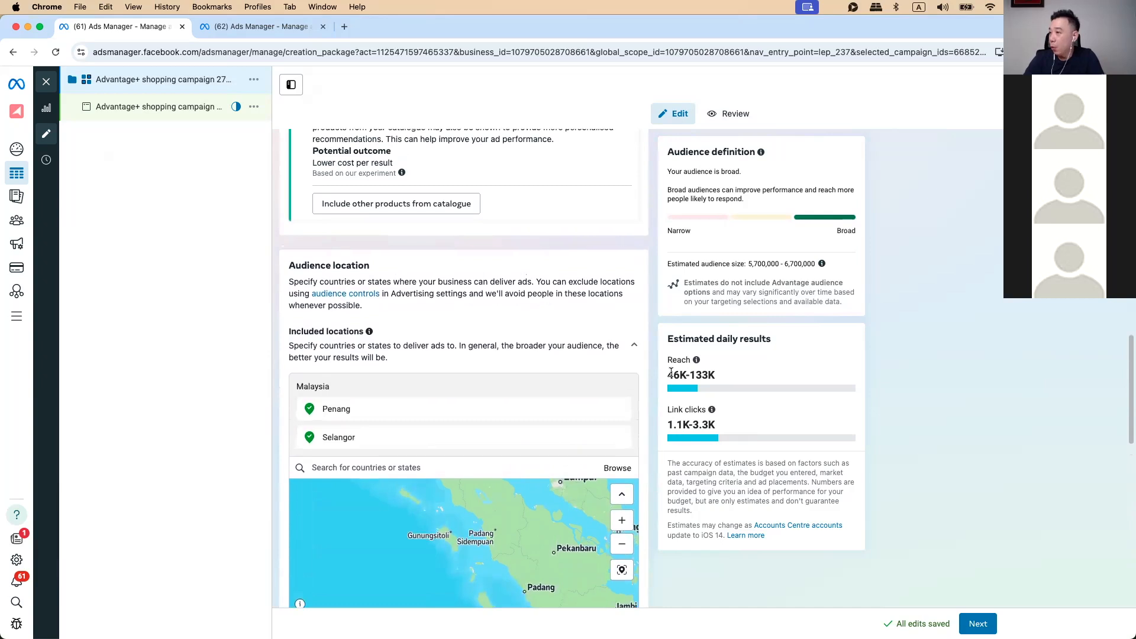
scroll(598, 478, down, 7)
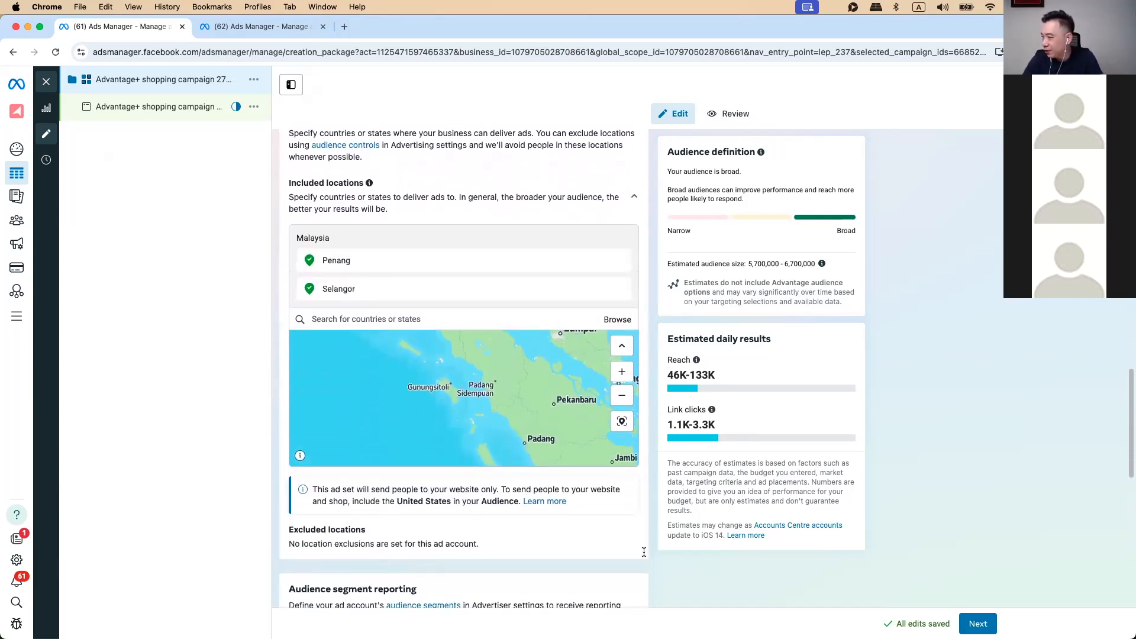
scroll(618, 467, down, 3)
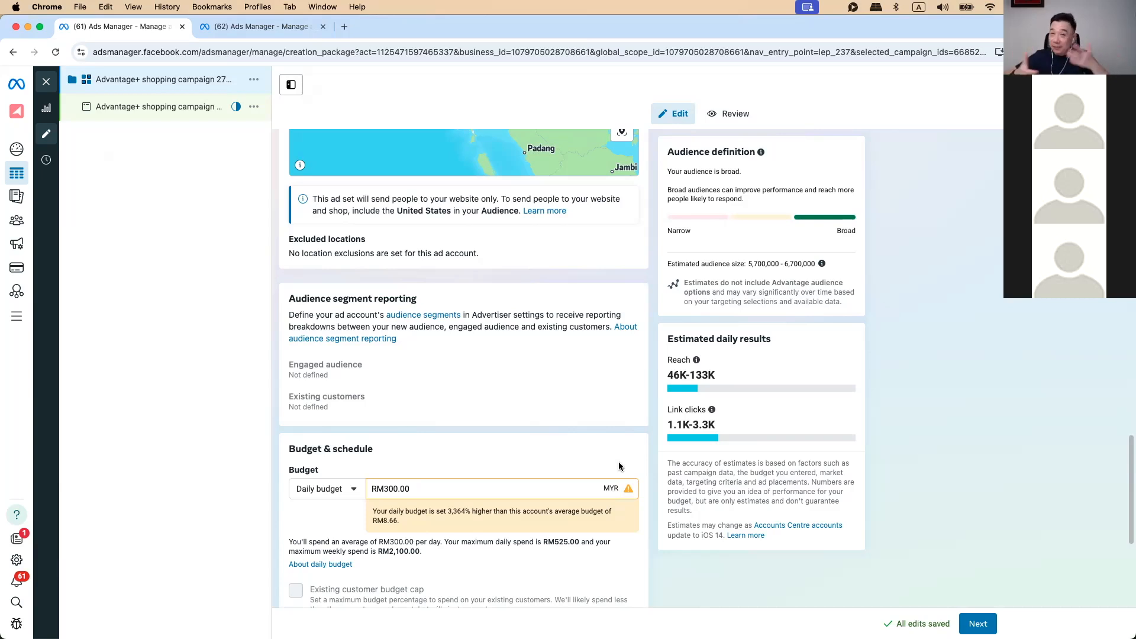
scroll(513, 445, down, 3)
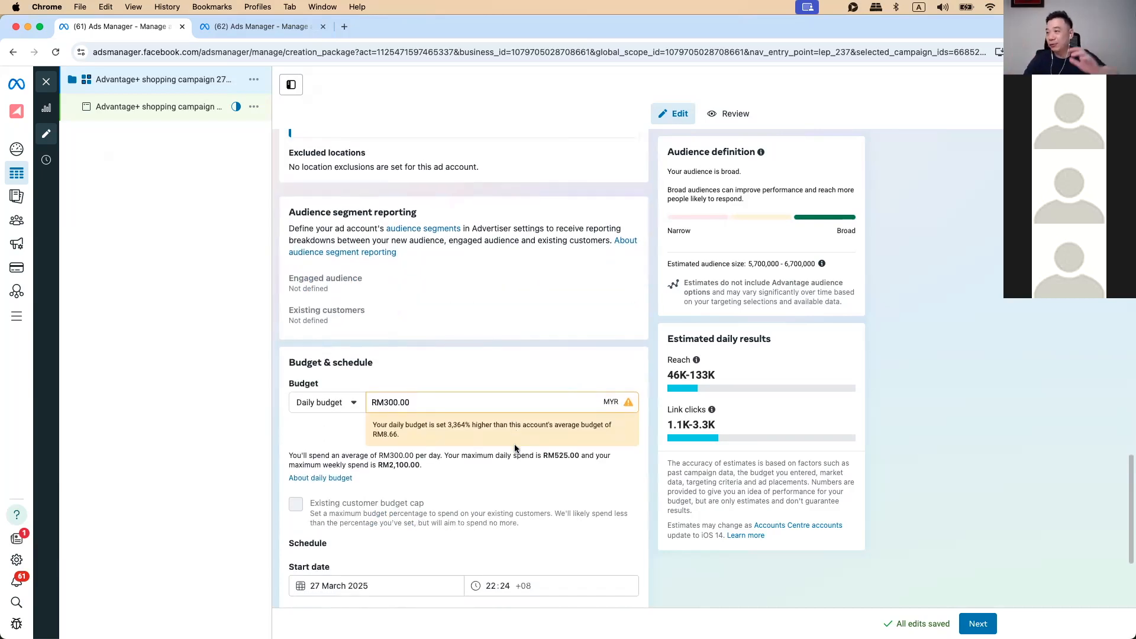
scroll(515, 449, down, 2)
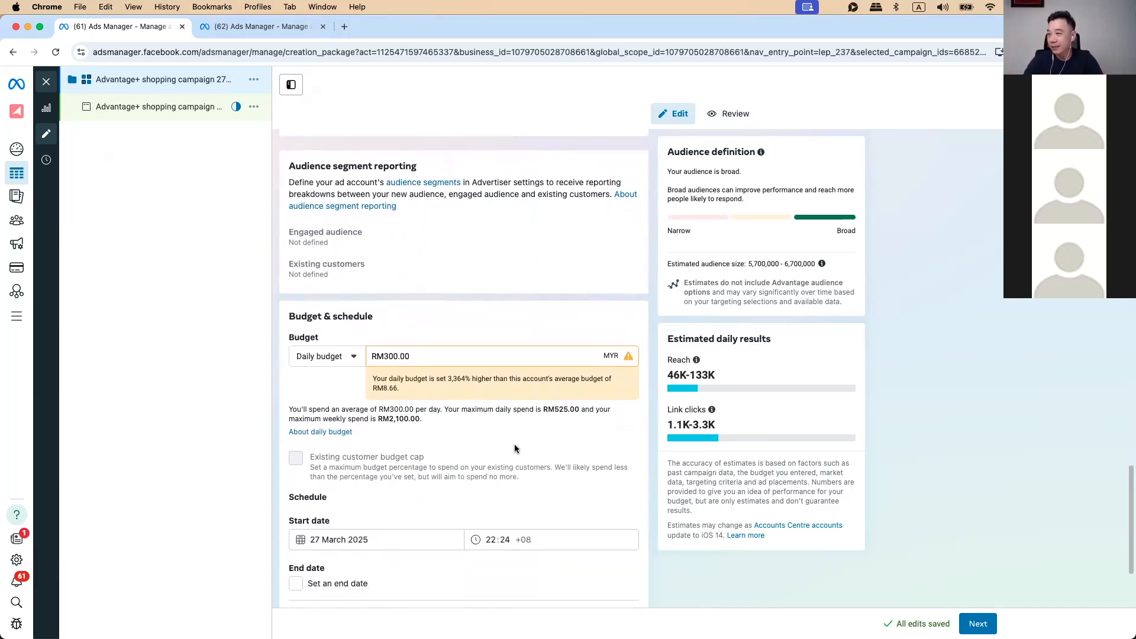
click(332, 357)
click(396, 355)
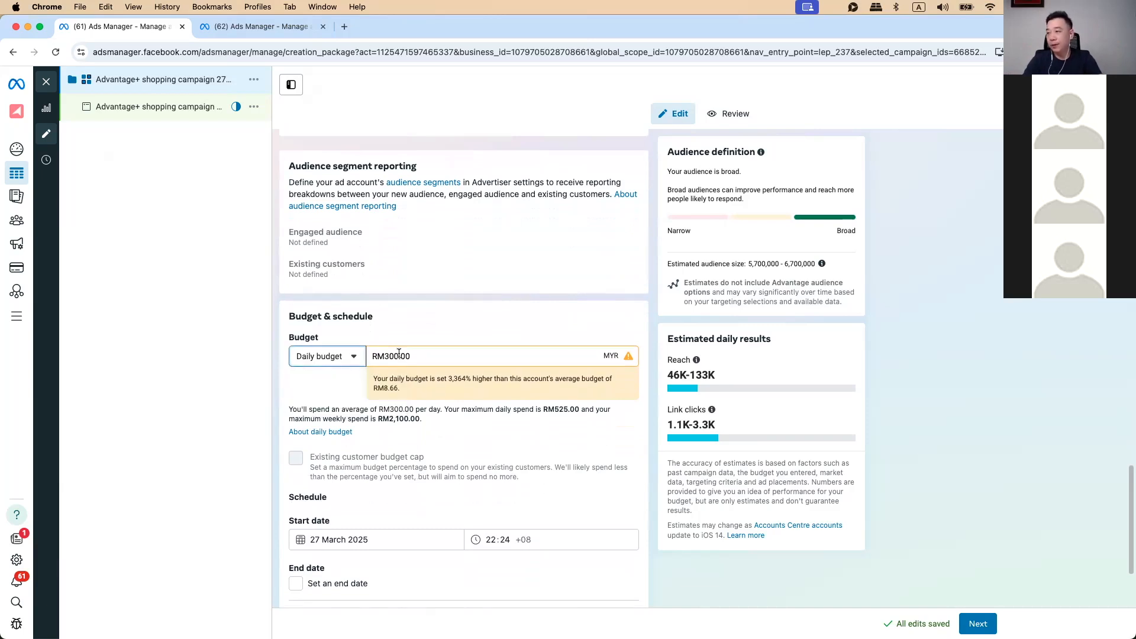
scroll(434, 357, down, 5)
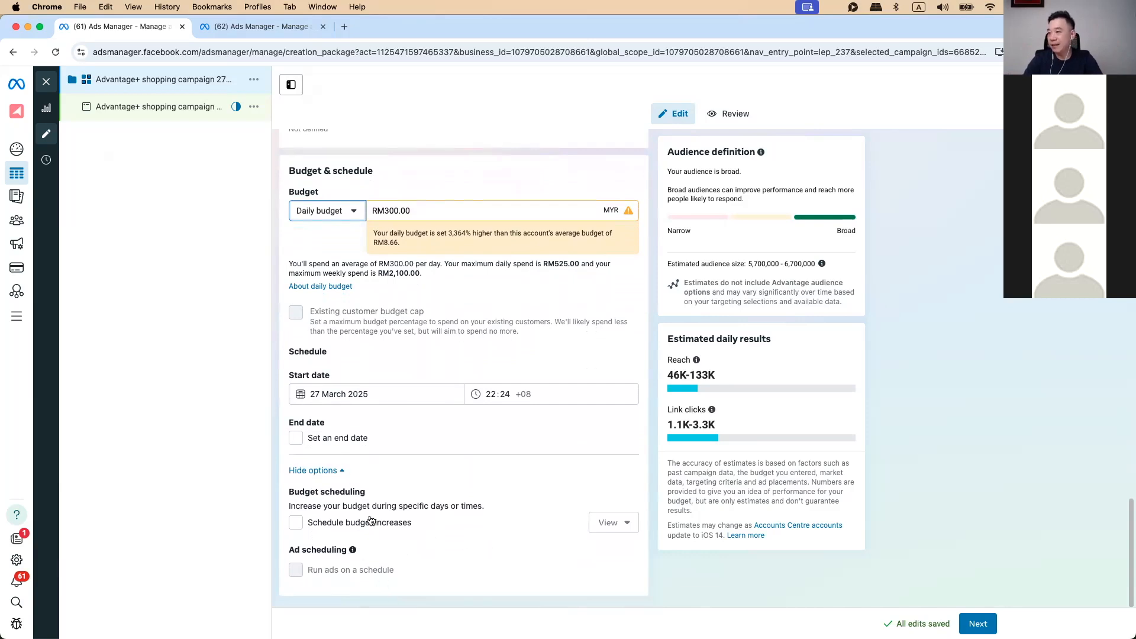
Turn off Advantage+ catalogue ads for the campaign
scroll(484, 454, up, 10)
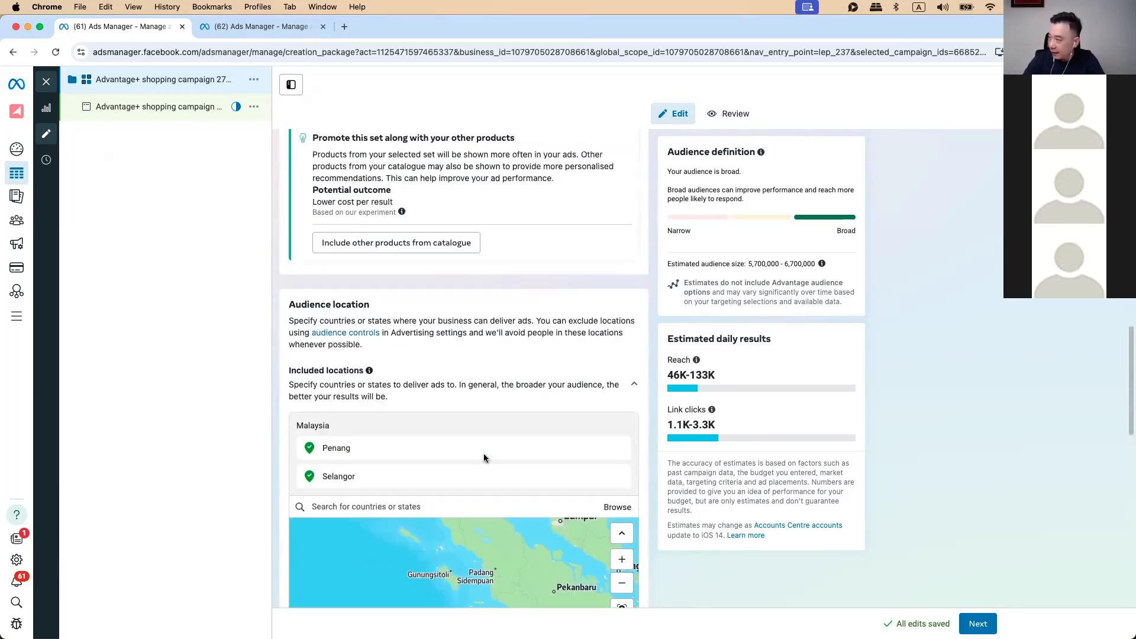
scroll(484, 458, up, 10)
scroll(483, 453, down, 5)
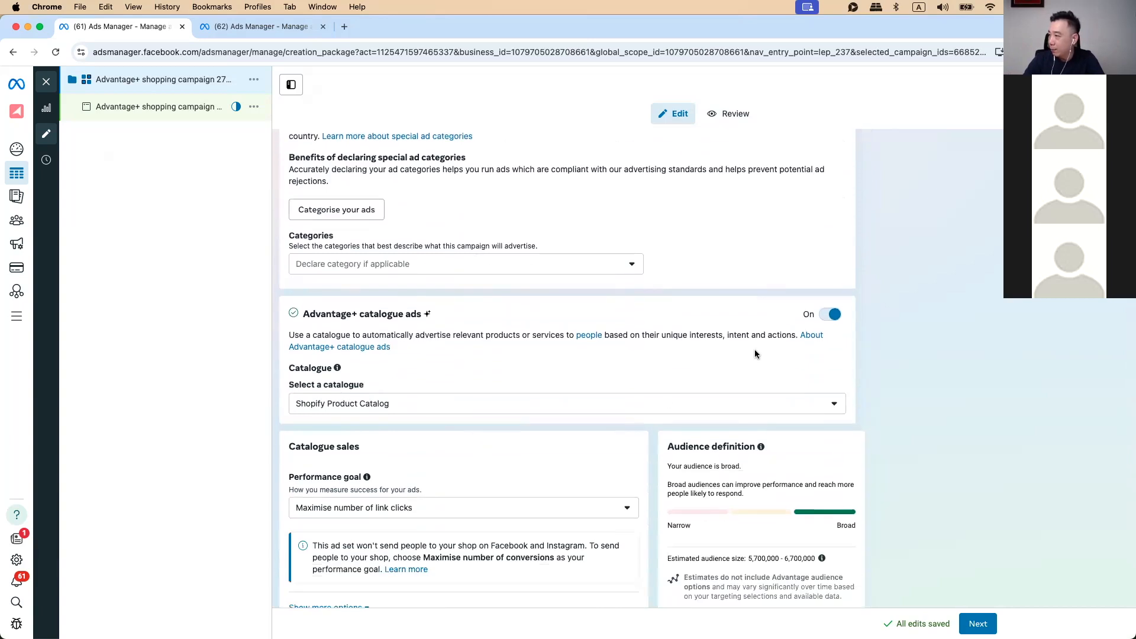
click(833, 317)
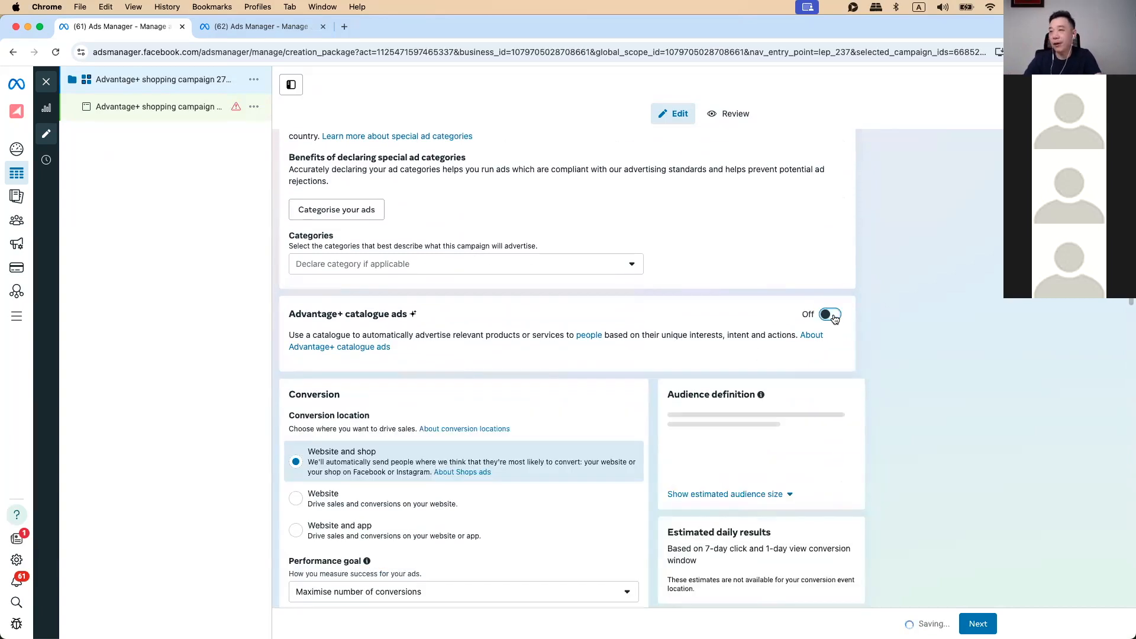
Set the campaign's conversion location to Website
scroll(646, 381, down, 3)
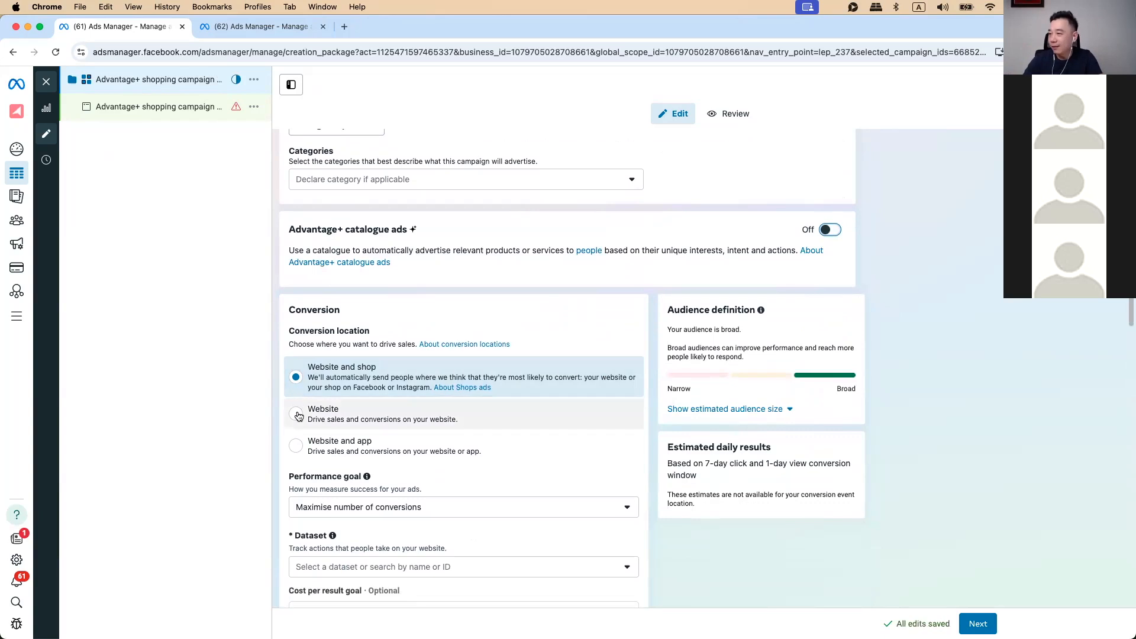
click(481, 421)
scroll(484, 436, down, 3)
scroll(484, 436, down, 1)
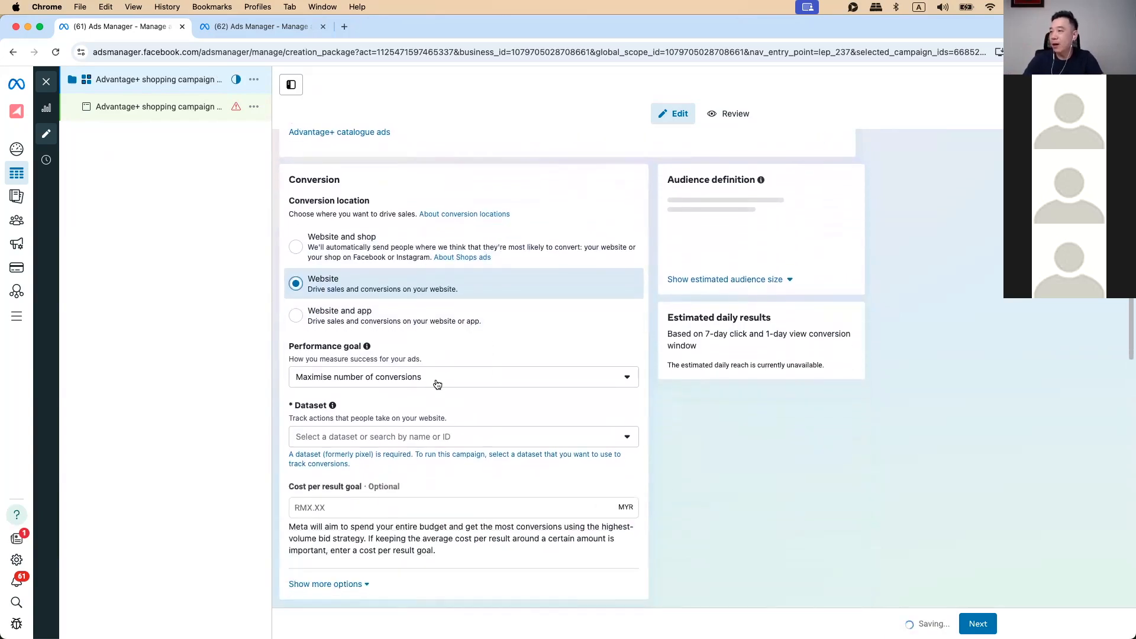
click(437, 383)
click(436, 383)
scroll(437, 384, down, 1)
scroll(437, 385, down, 2)
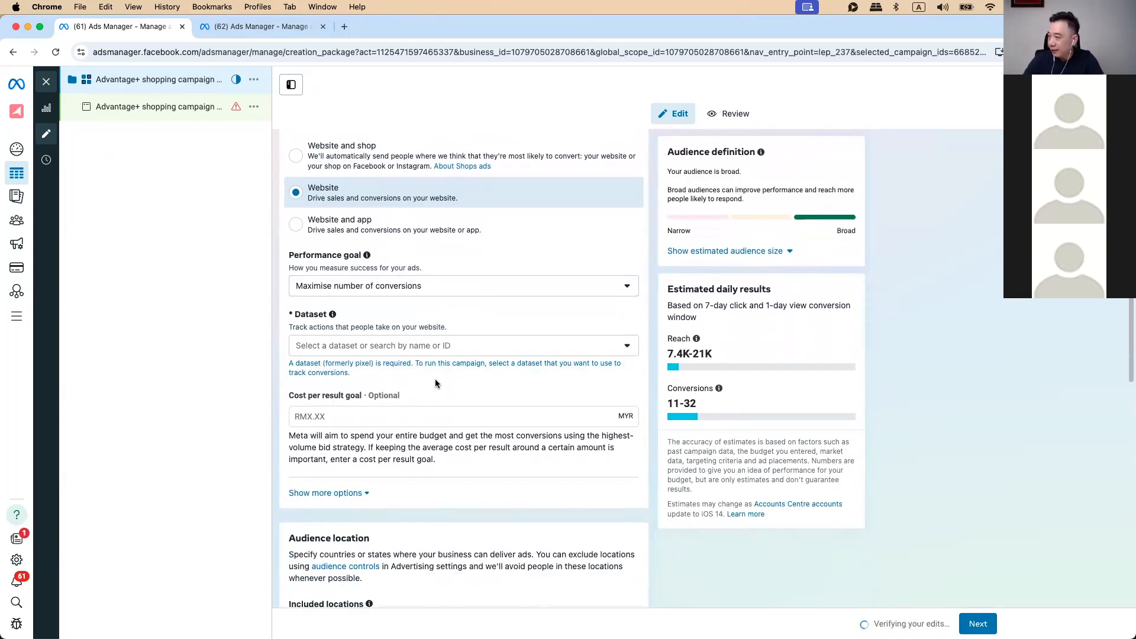
click(430, 345)
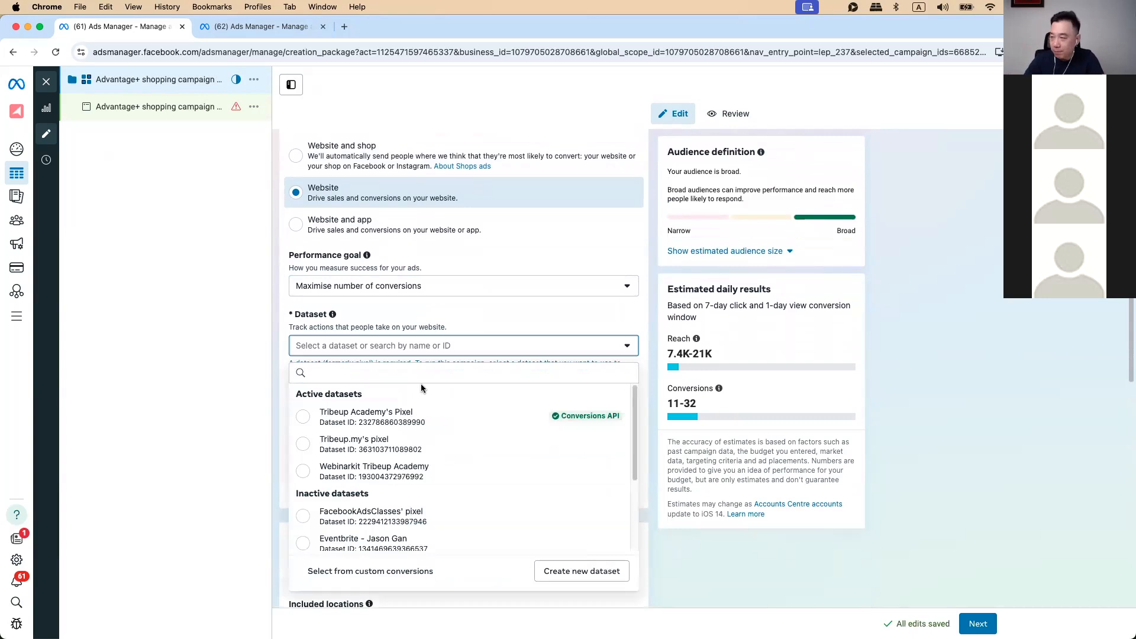
click(411, 408)
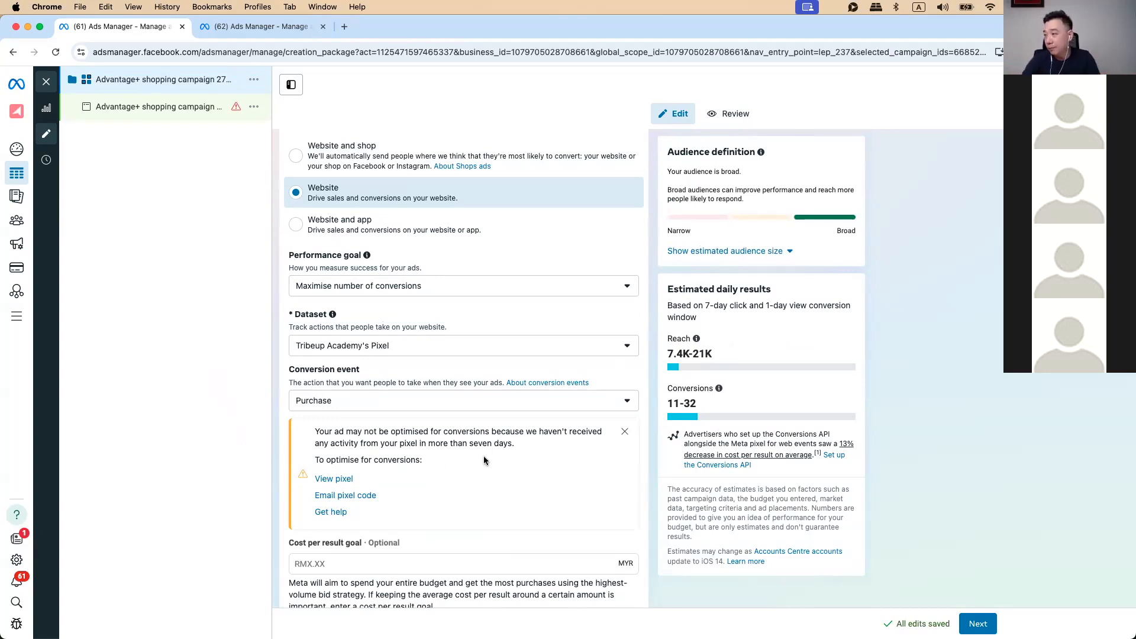
Review the audience segment reporting, budget and schedule, ad scheduling and suggested ads sections of the website conversion campaign
scroll(502, 443, down, 5)
scroll(502, 446, down, 7)
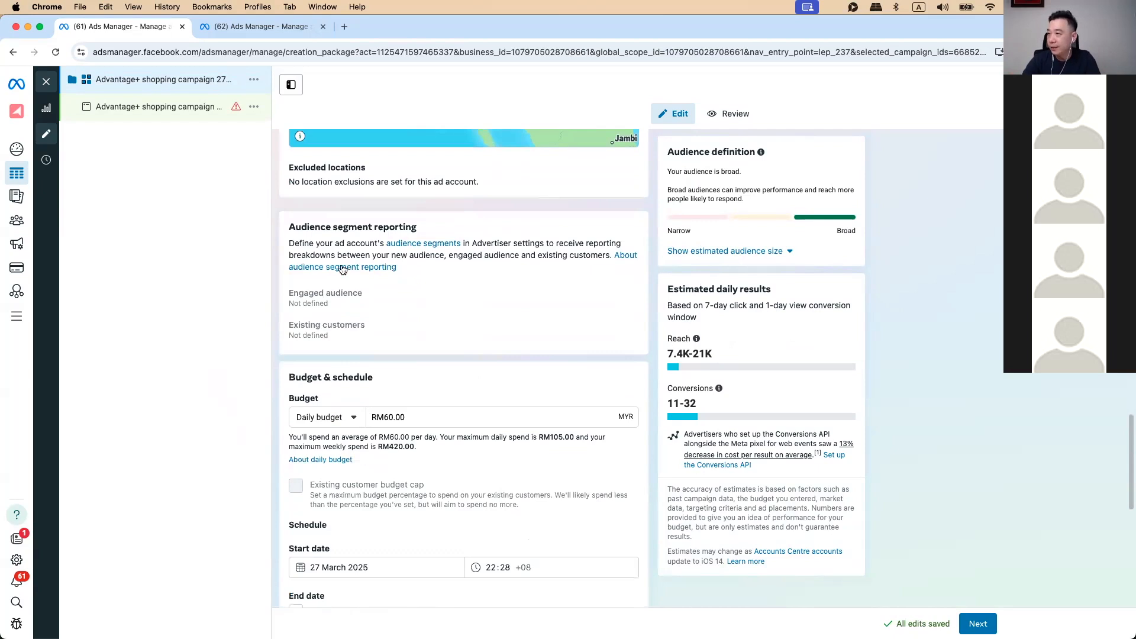
scroll(392, 384, down, 7)
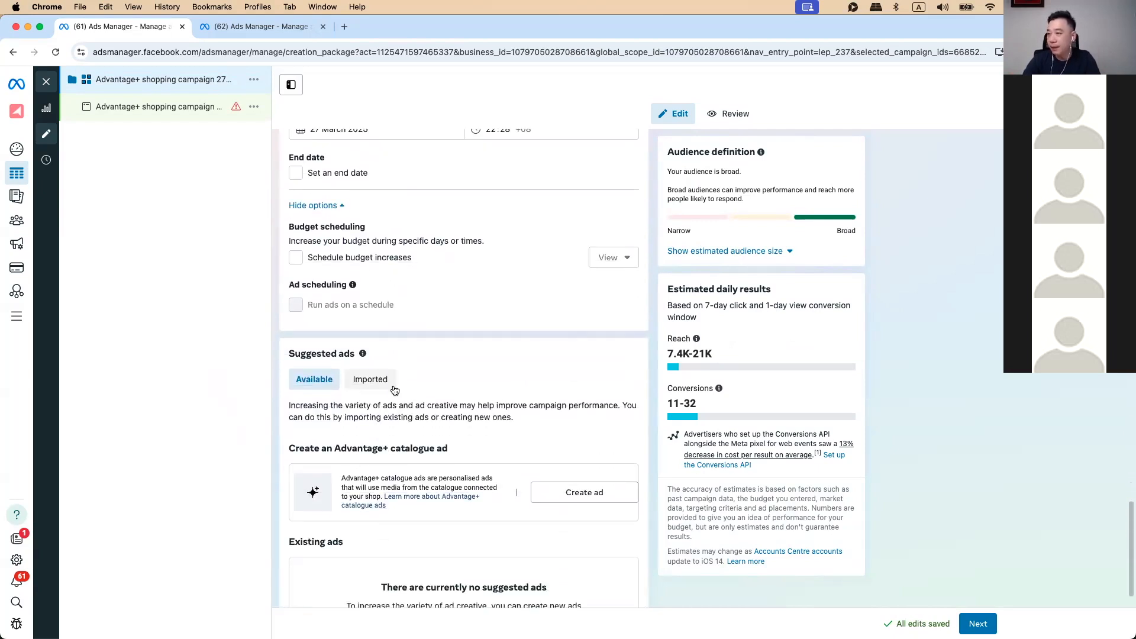
scroll(464, 445, up, 2)
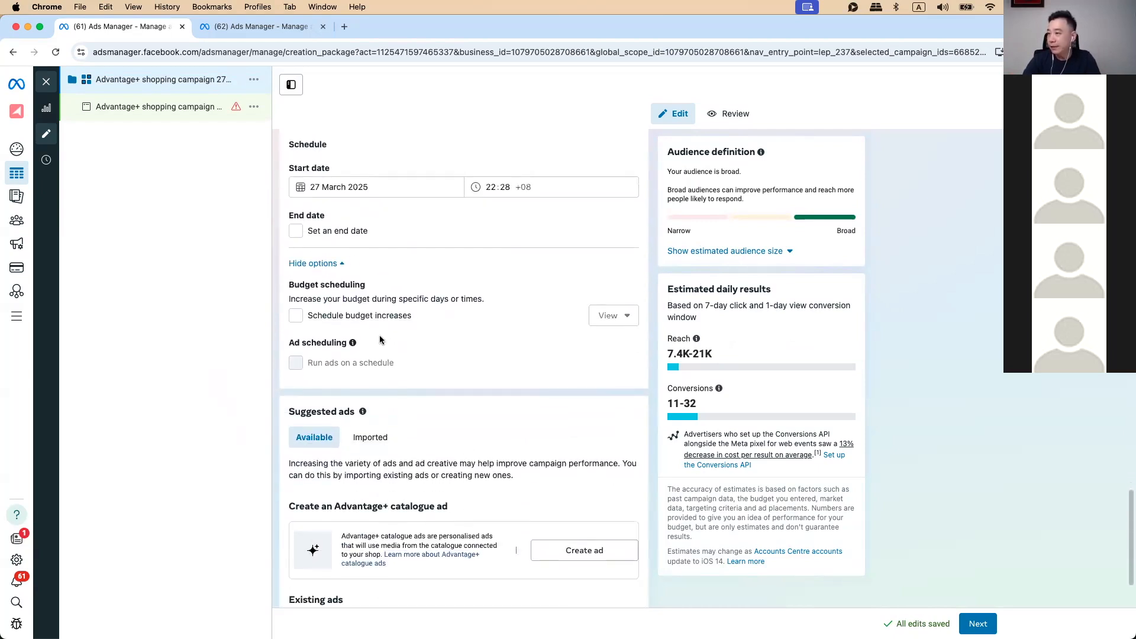
scroll(380, 336, up, 4)
mouse_move(380, 335)
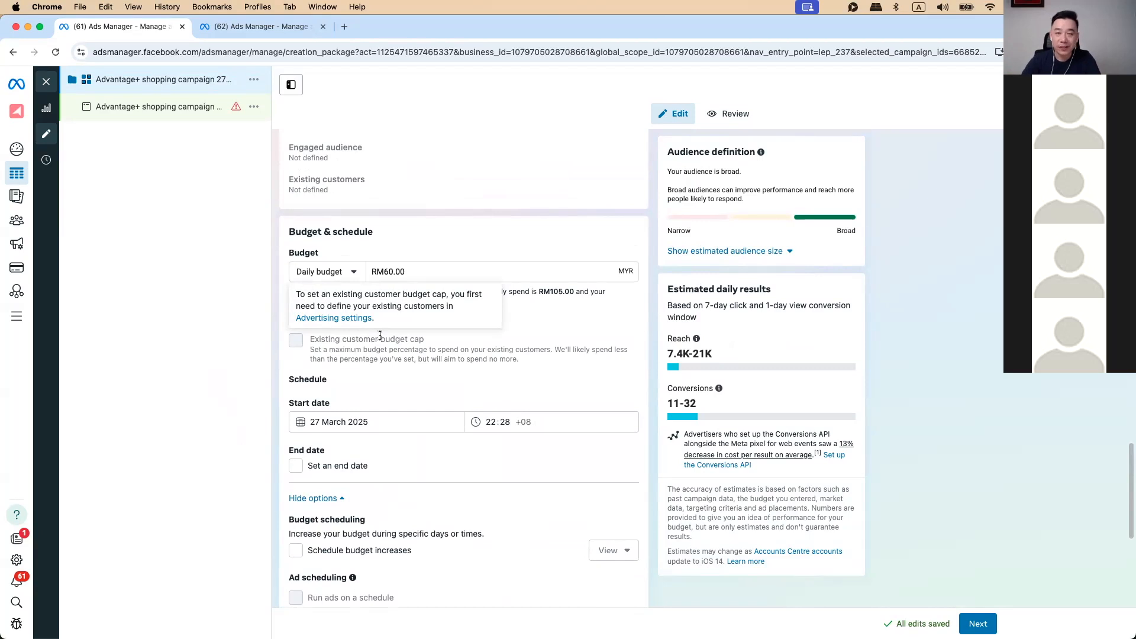
scroll(380, 335, up, 1)
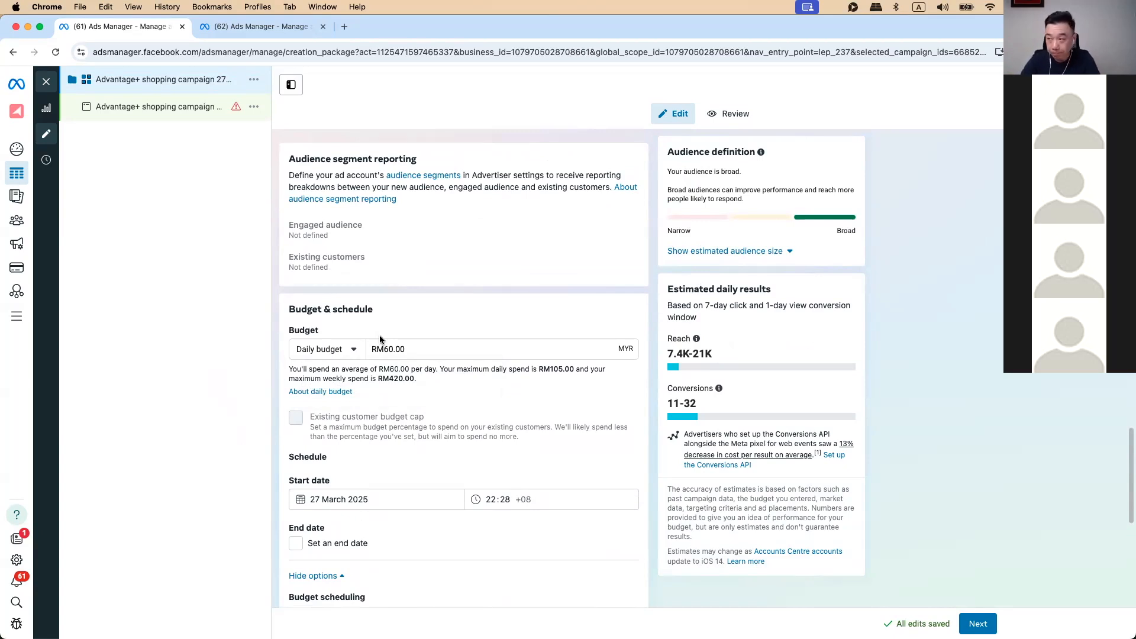
scroll(379, 339, down, 7)
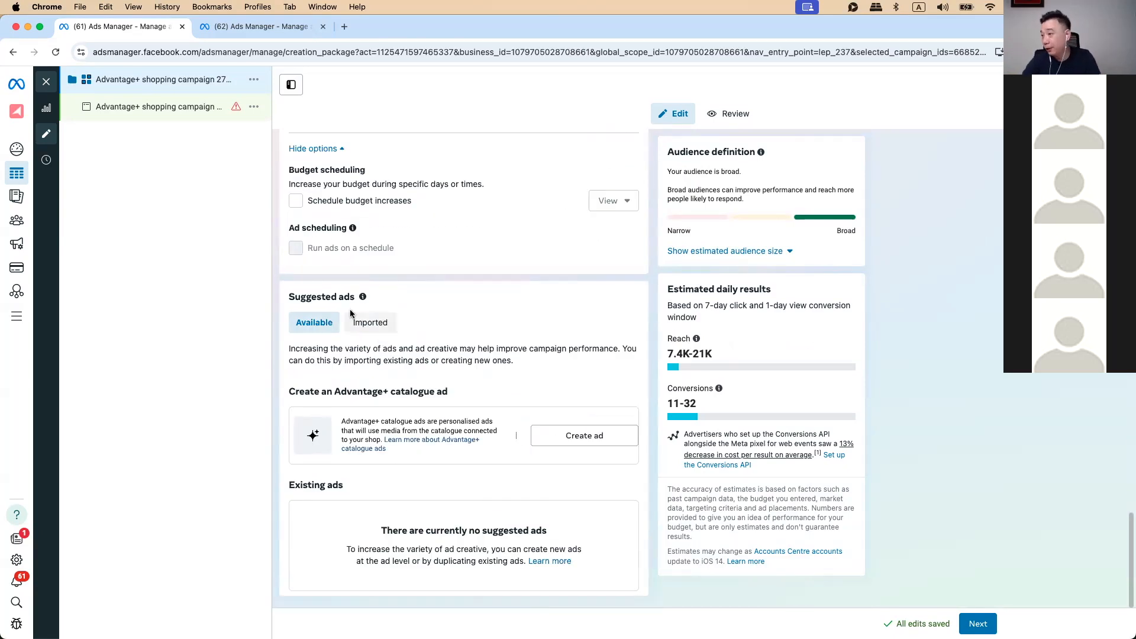
scroll(334, 306, up, 2)
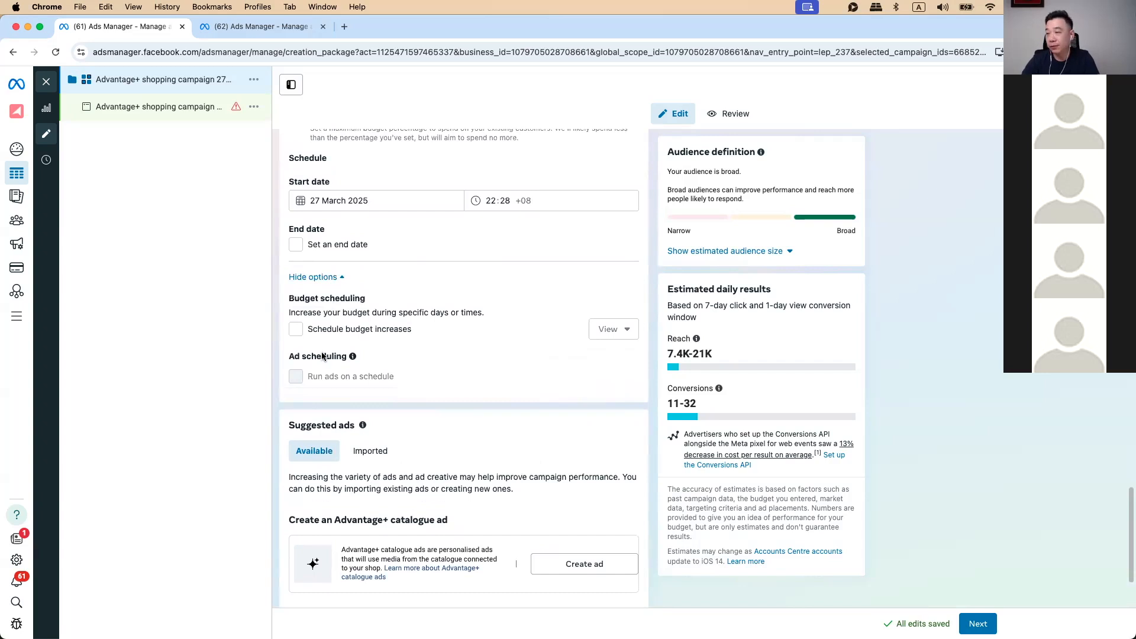
scroll(383, 451, down, 2)
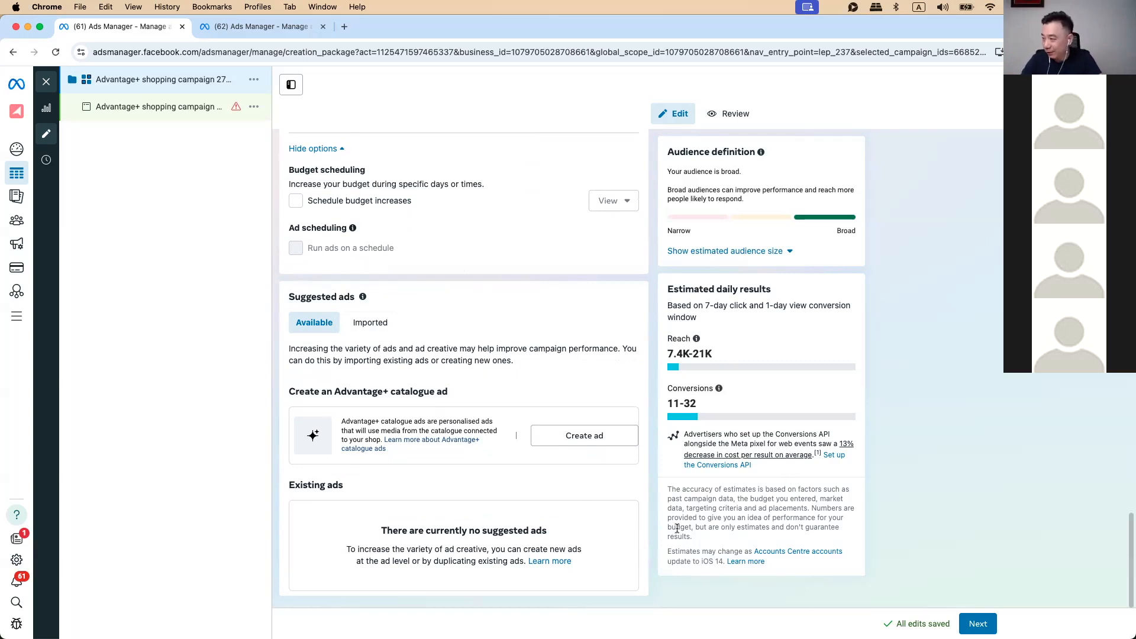
Proceed to the ad level and publish the Advantage+ shopping campaign
scroll(864, 414, up, 5)
click(976, 622)
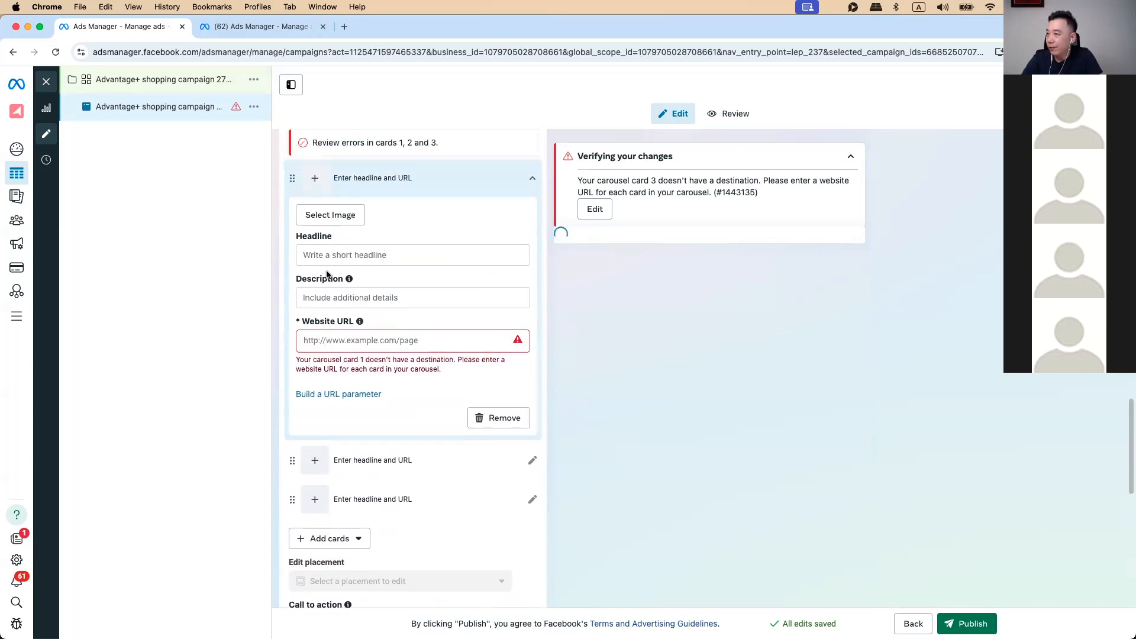
scroll(327, 273, up, 10)
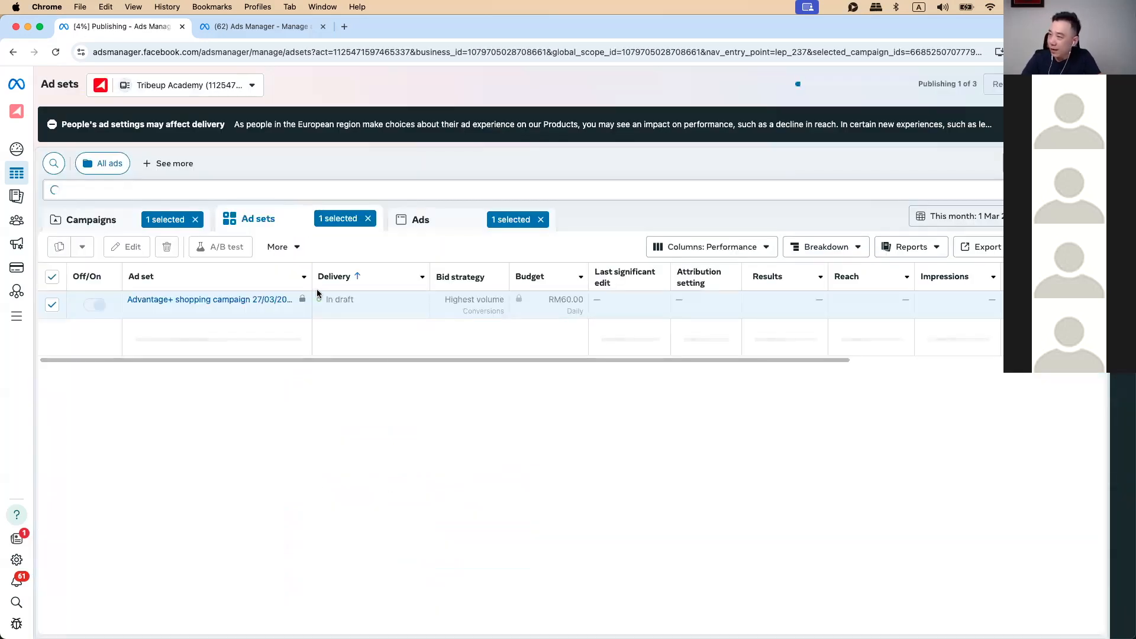
Reopen the Advantage+ shopping ad for editing and change its format to Single image or video
click(200, 315)
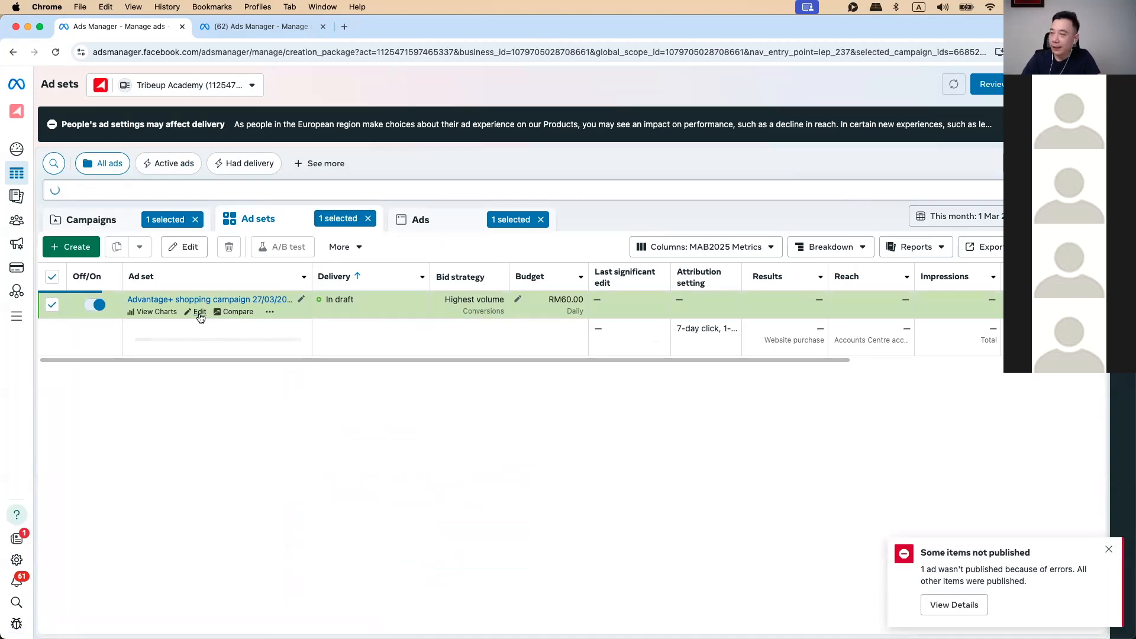
click(170, 121)
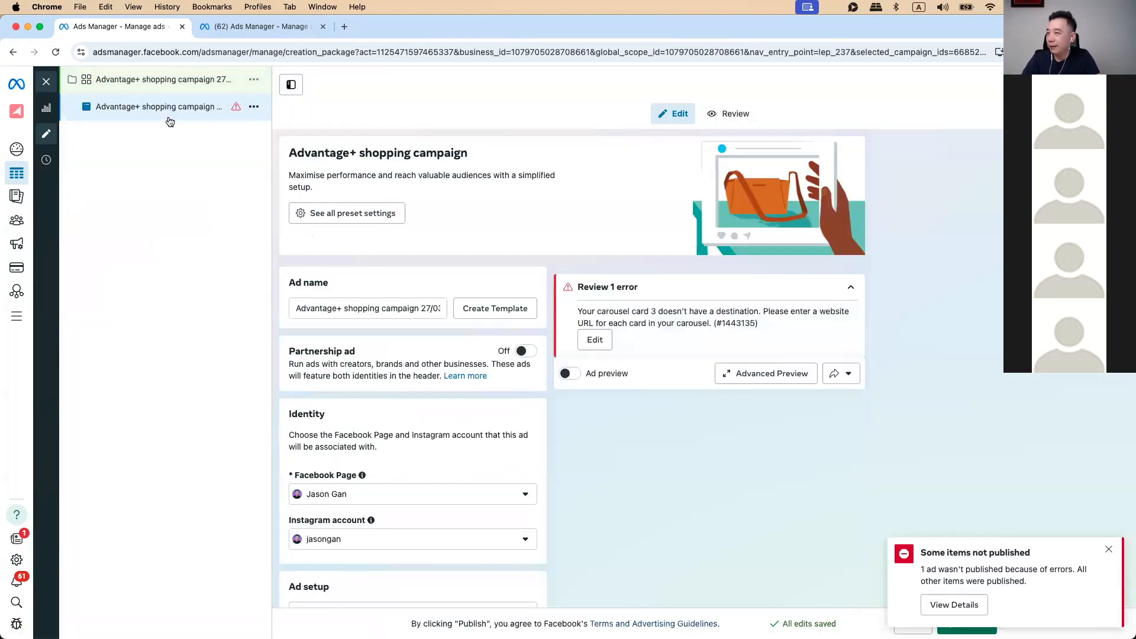
mouse_move(5, 231)
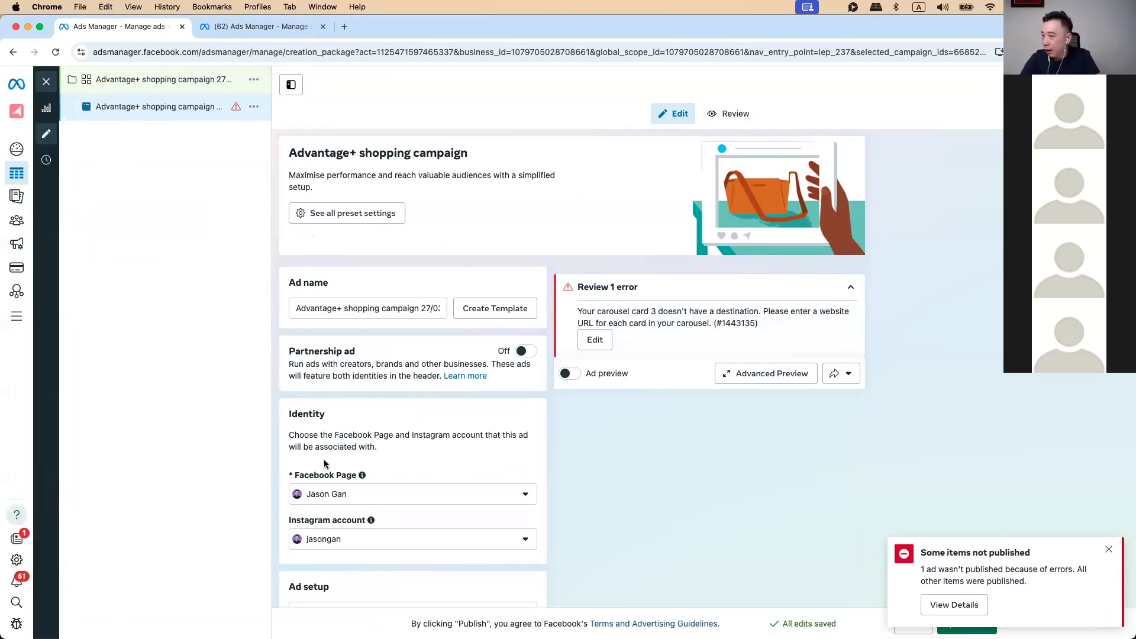
scroll(366, 444, down, 6)
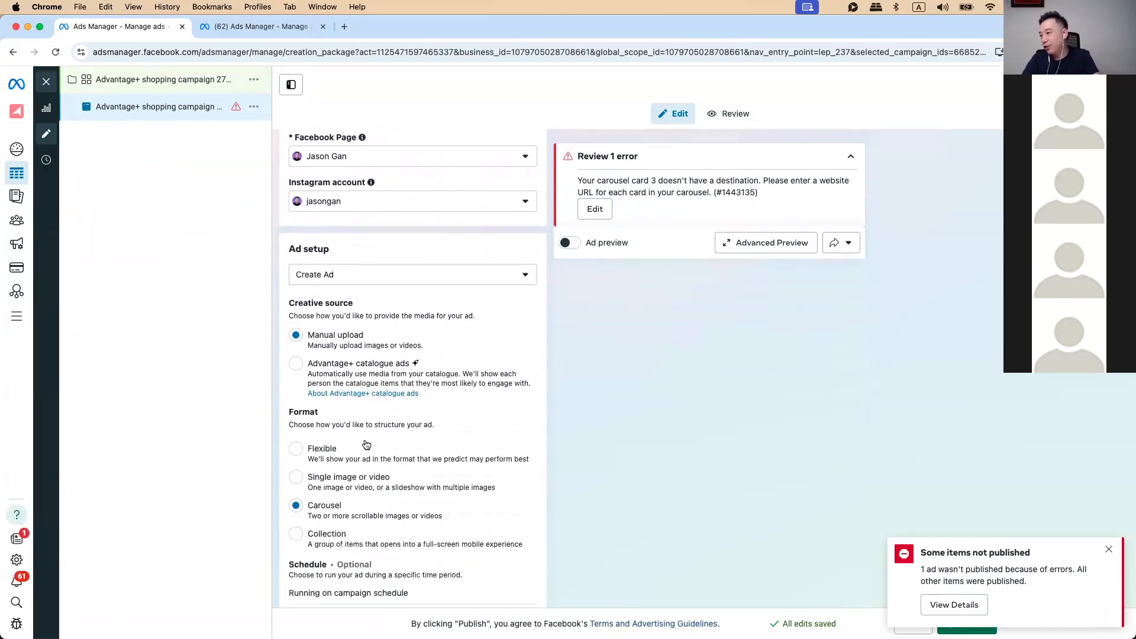
scroll(366, 445, down, 3)
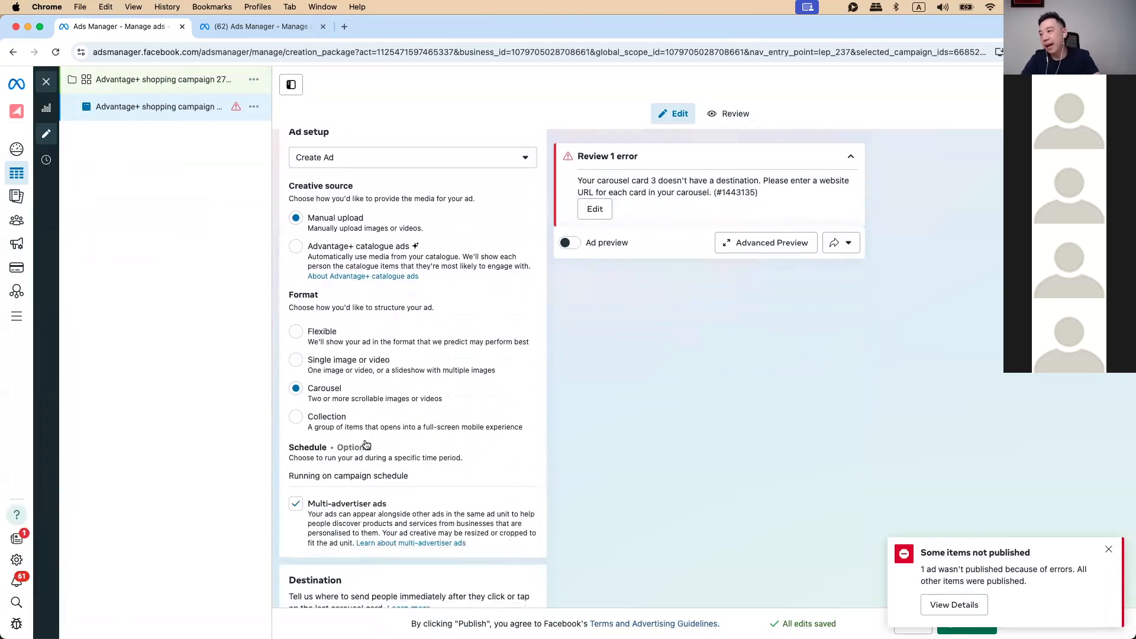
click(324, 362)
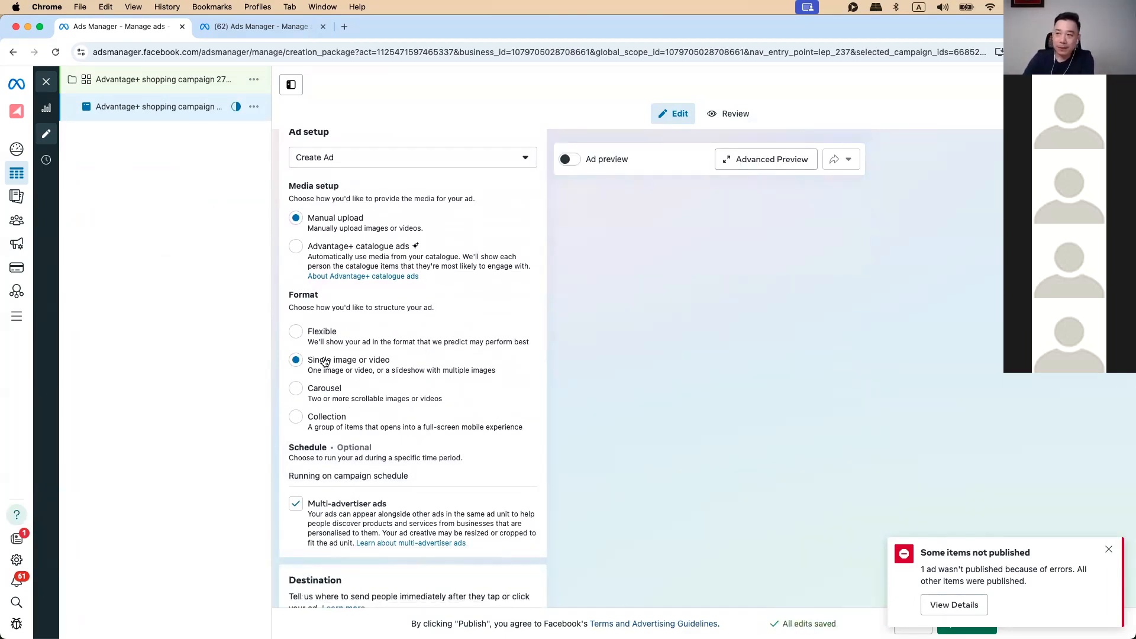
Examine the ad's website destination, browser add-ons, ad creative, languages and tracking settings
scroll(325, 362, up, 3)
scroll(325, 362, down, 2)
scroll(325, 362, down, 5)
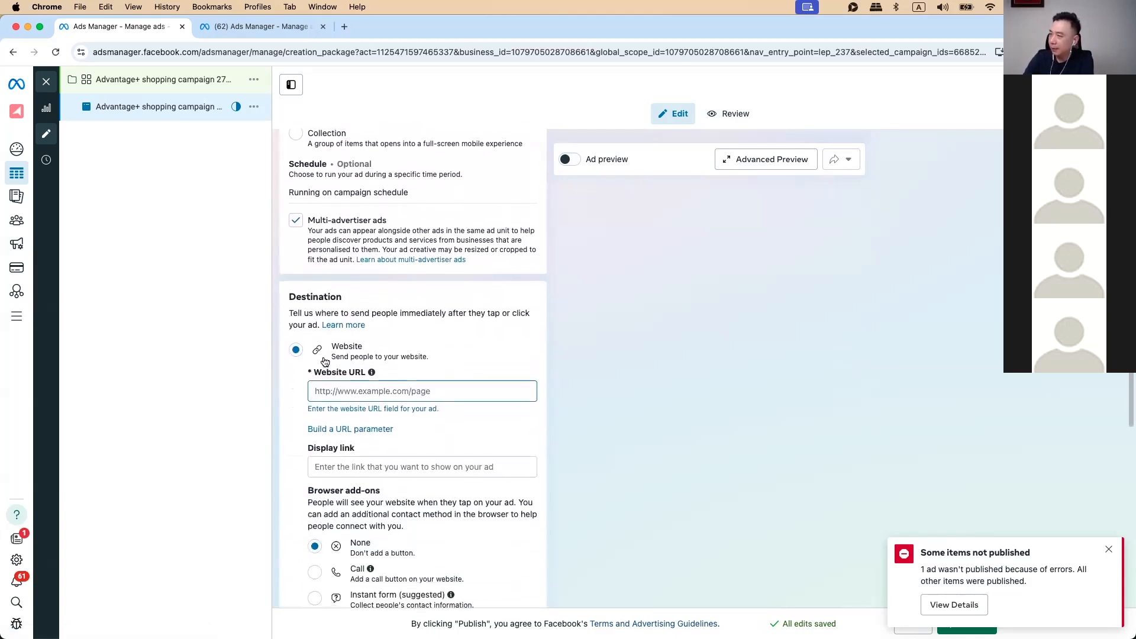
scroll(325, 283, down, 12)
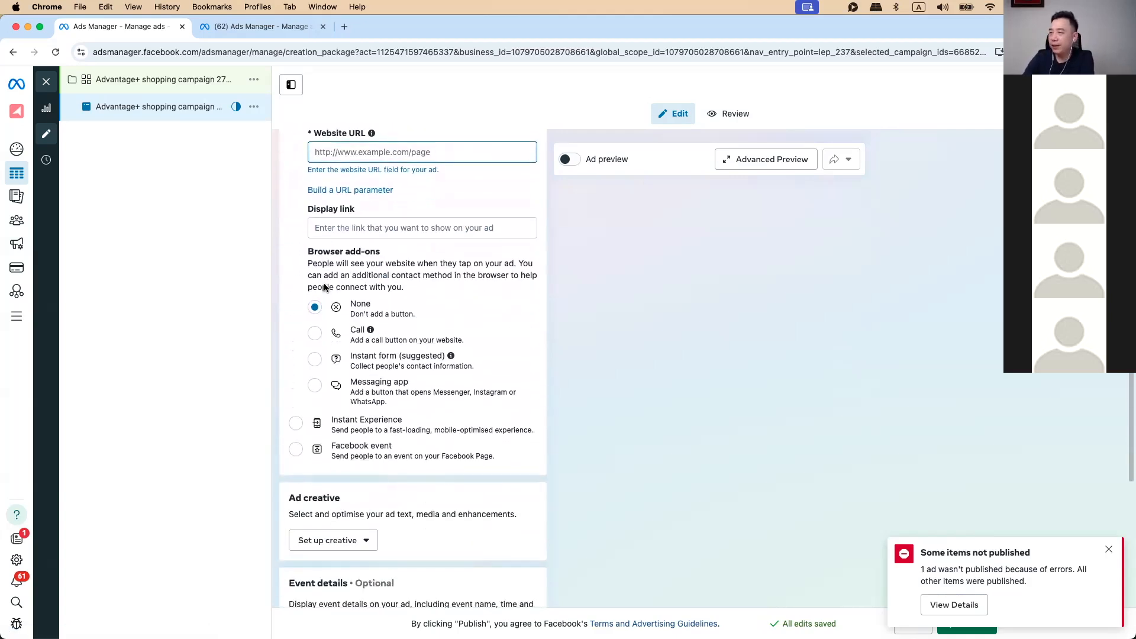
scroll(324, 284, down, 1)
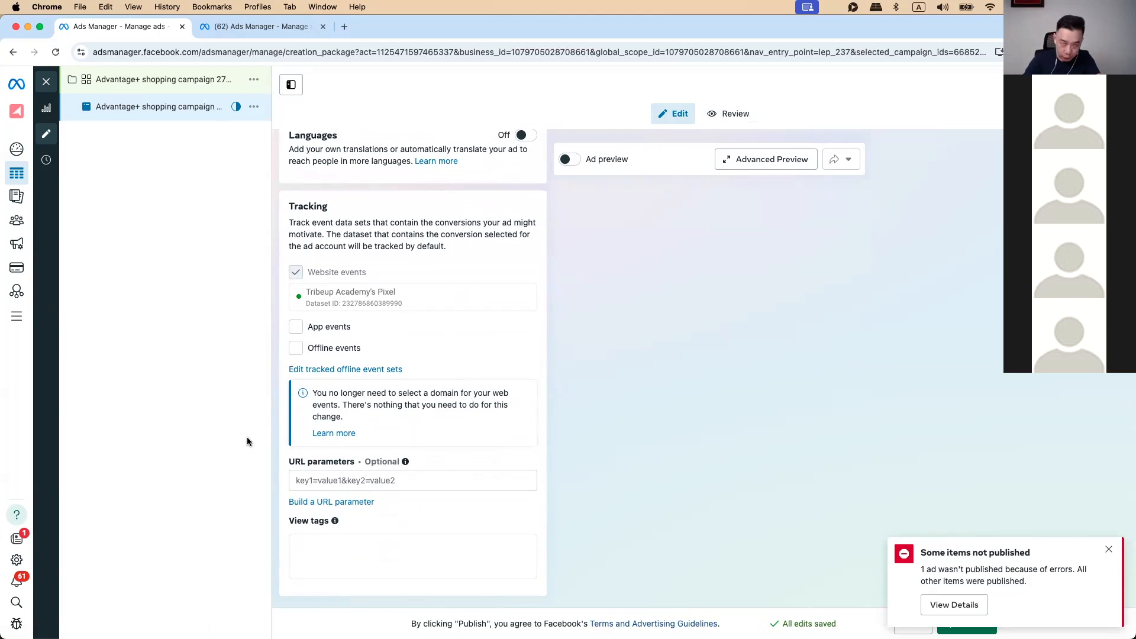
Switch to the ASC Workskshop 2025 presentation in Keynote and display the "2 versions of ASC" slide
key(ctrl+Up)
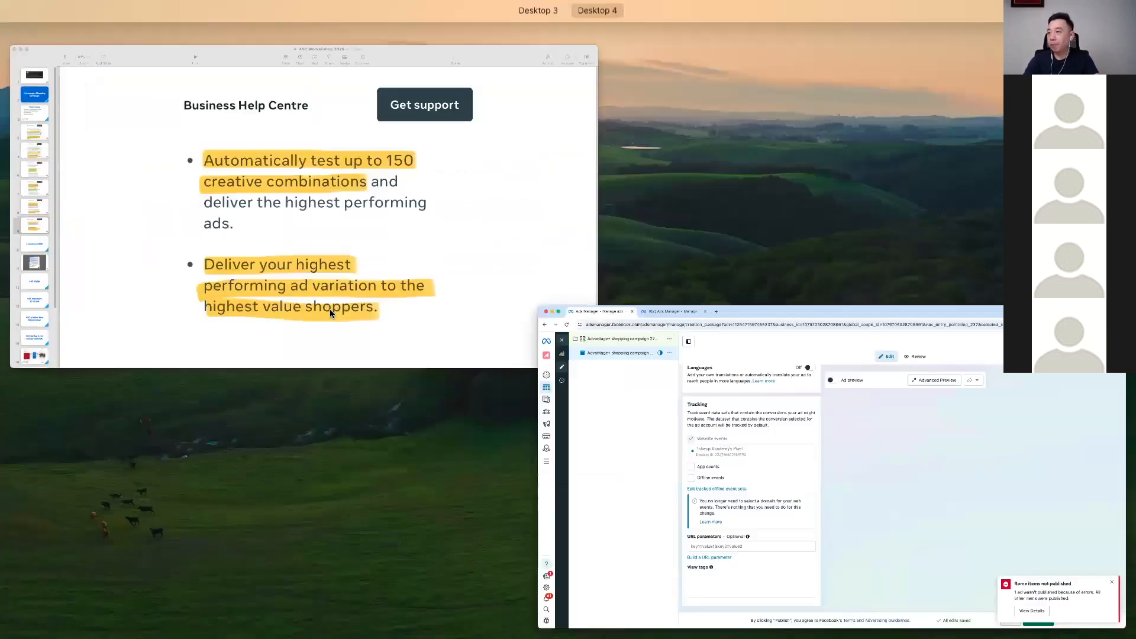
click(295, 267)
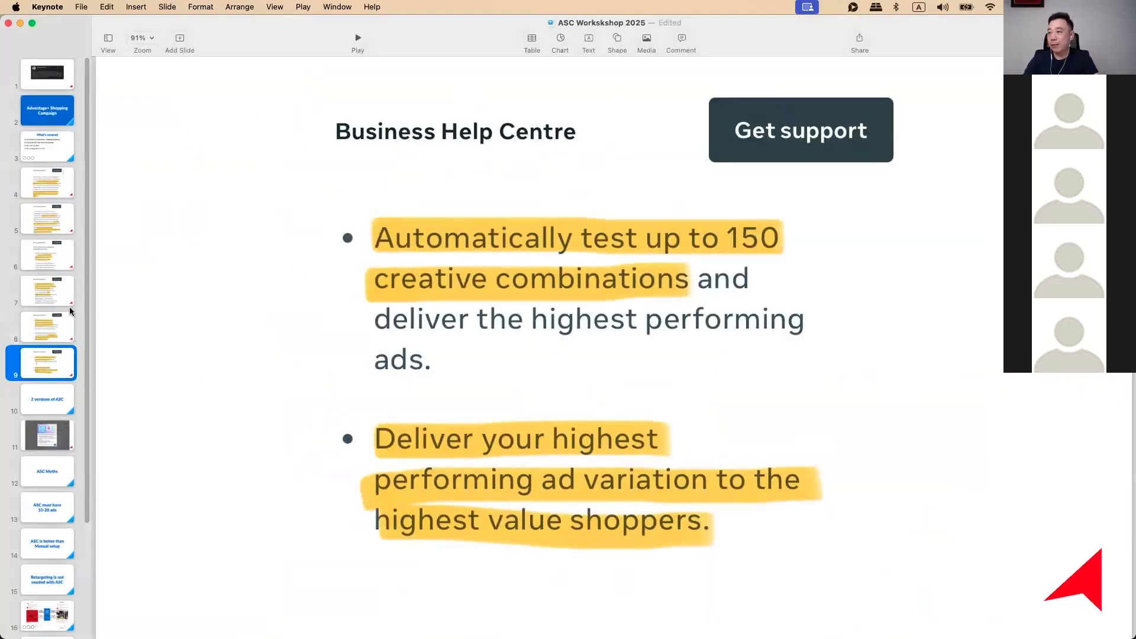
scroll(45, 384, down, 2)
click(57, 338)
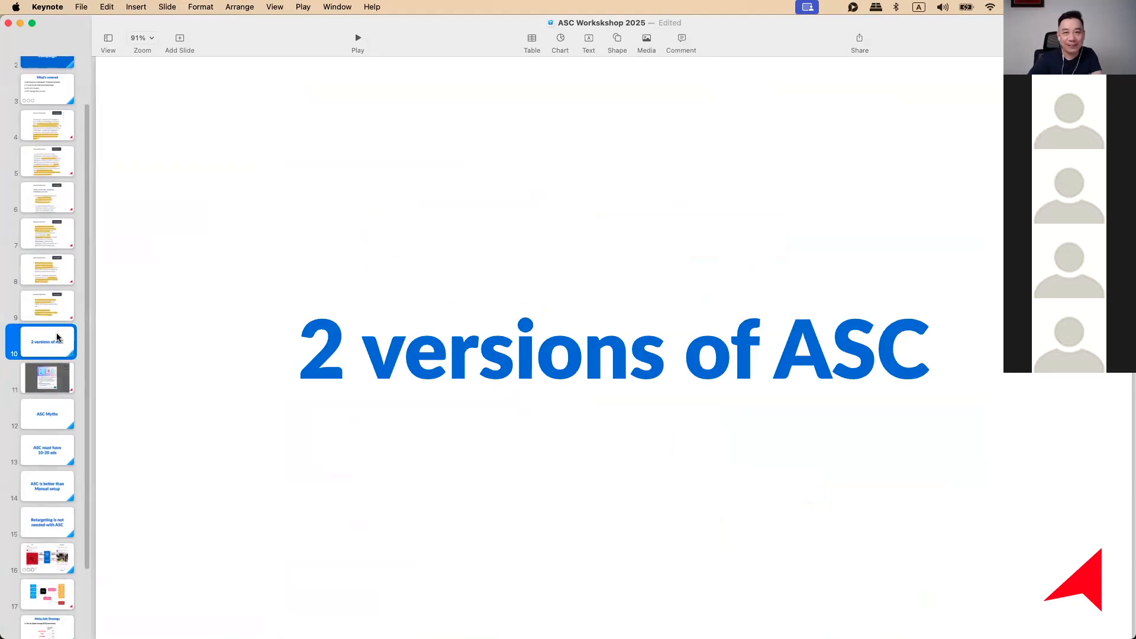
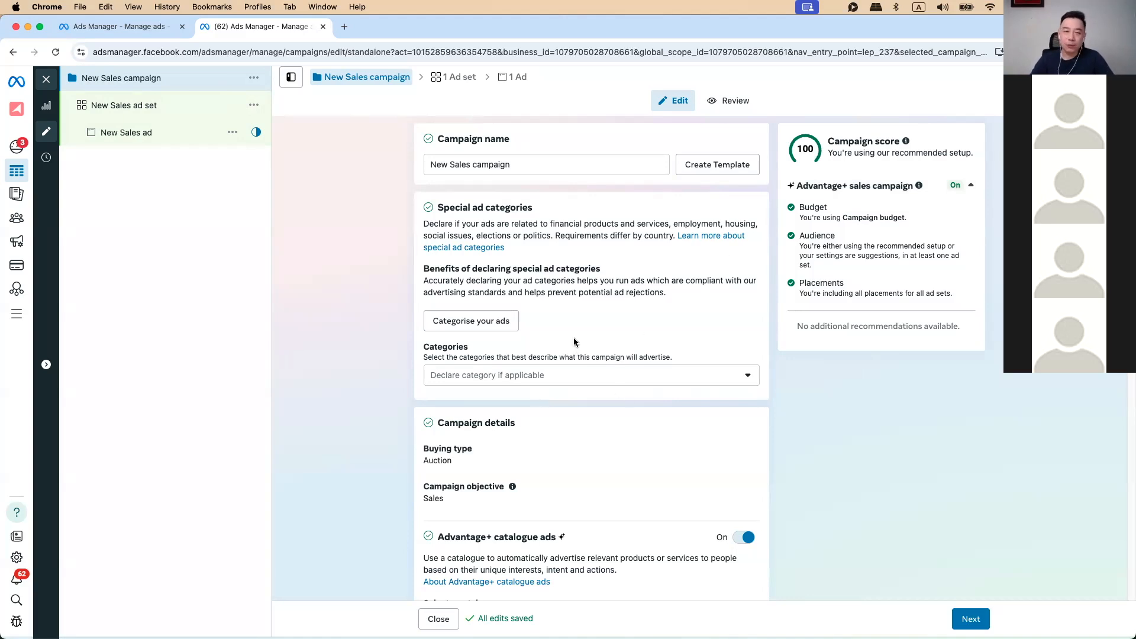
Review the New Sales campaign's special ad categories, campaign details, objective options and Advantage+ catalogue ads section
scroll(573, 342, down, 2)
scroll(573, 342, up, 2)
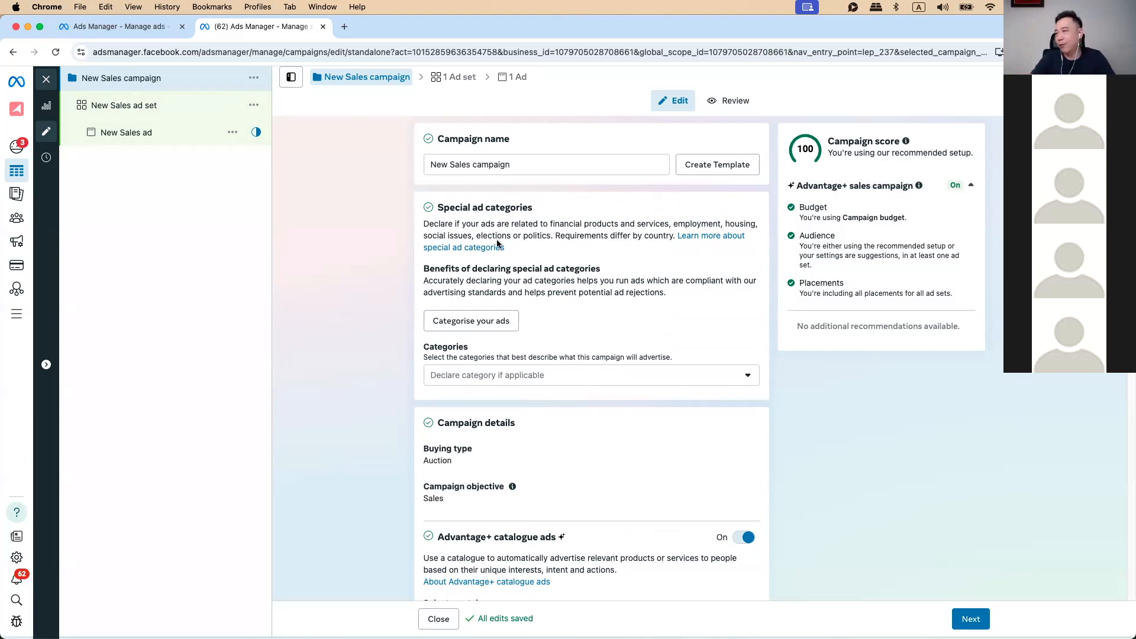
scroll(497, 242, down, 5)
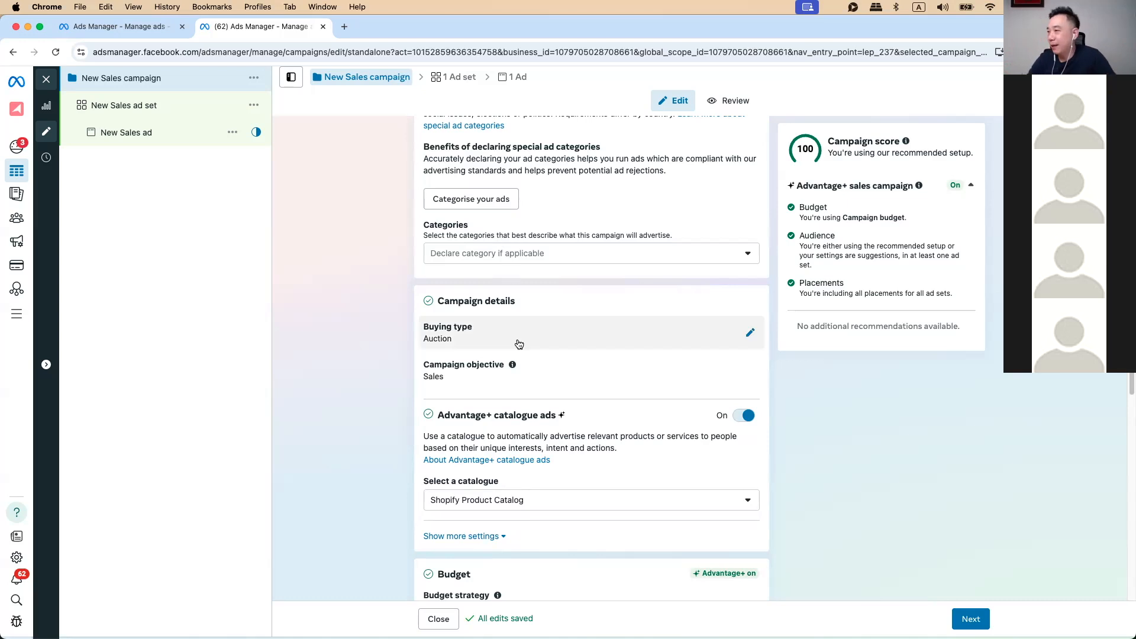
scroll(519, 344, down, 1)
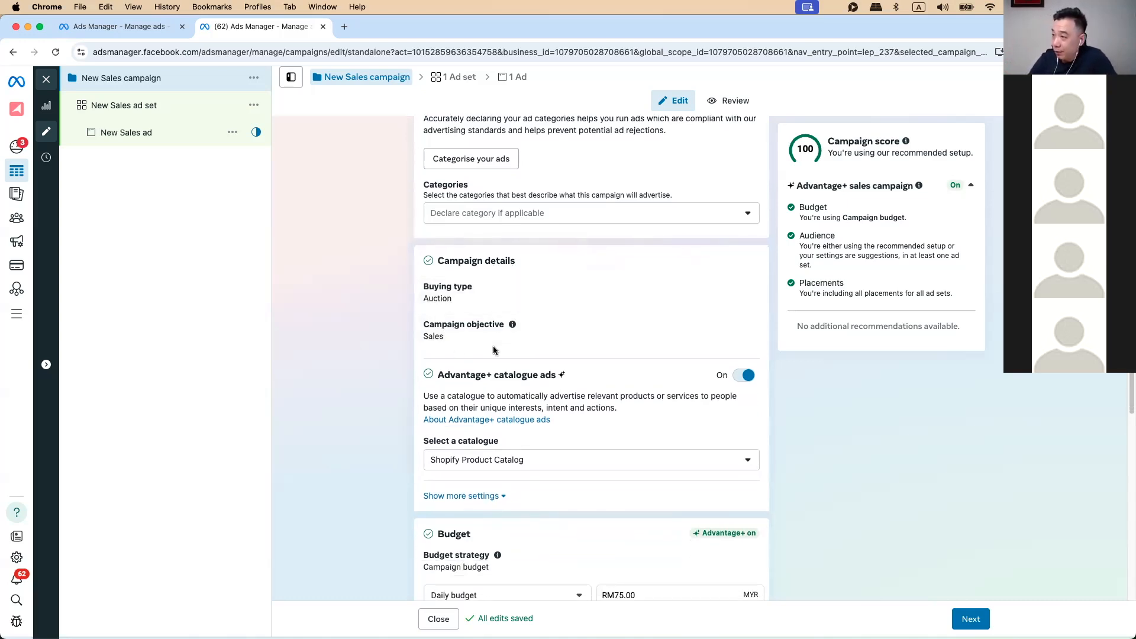
click(618, 325)
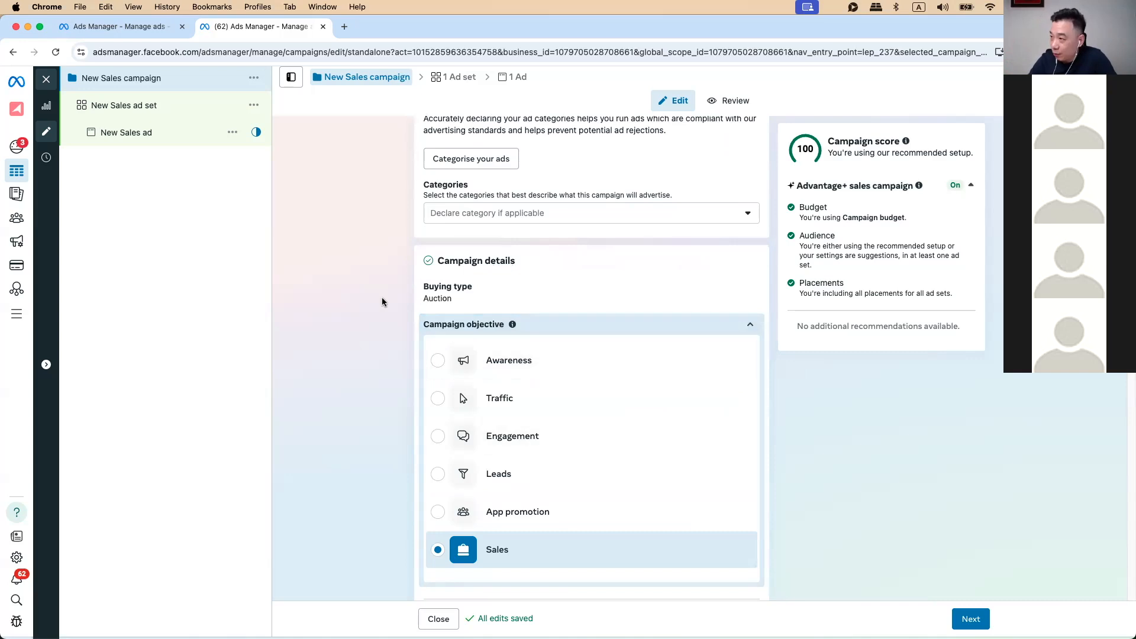
scroll(381, 302, down, 2)
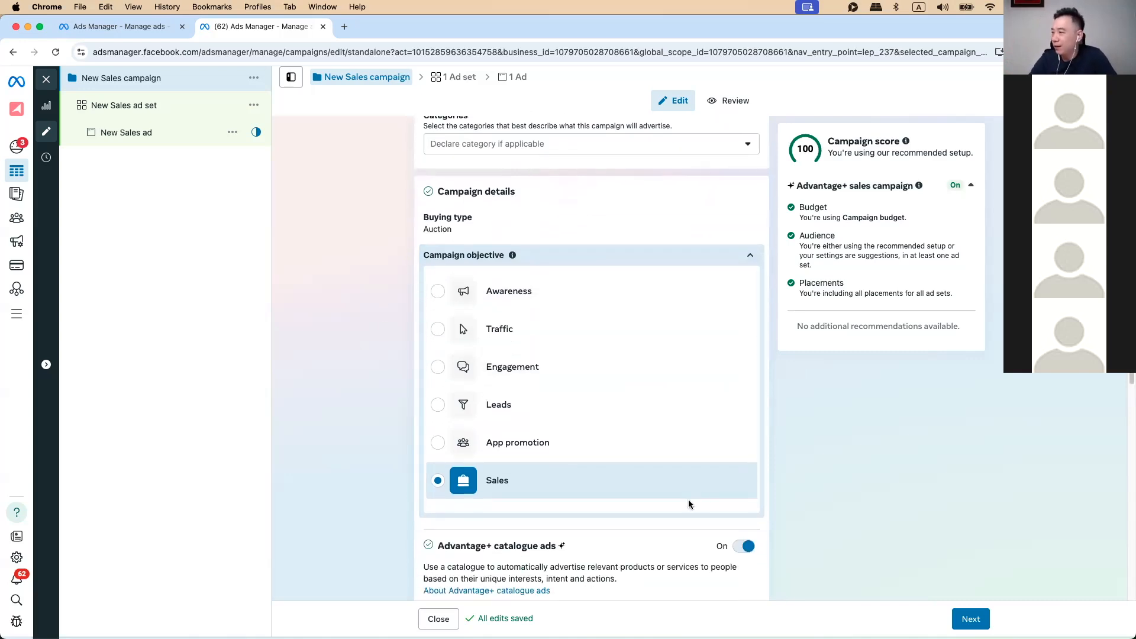
scroll(687, 537, down, 6)
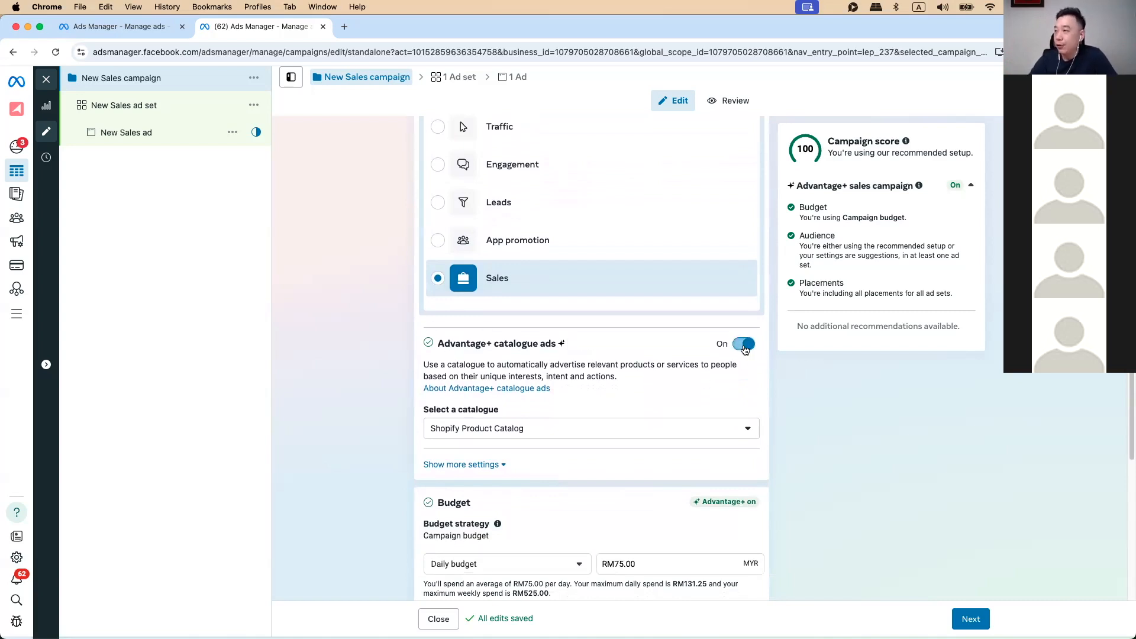
Try the campaign with Advantage+ catalogue ads off, show its additional settings, and restore the catalogue ads
click(744, 346)
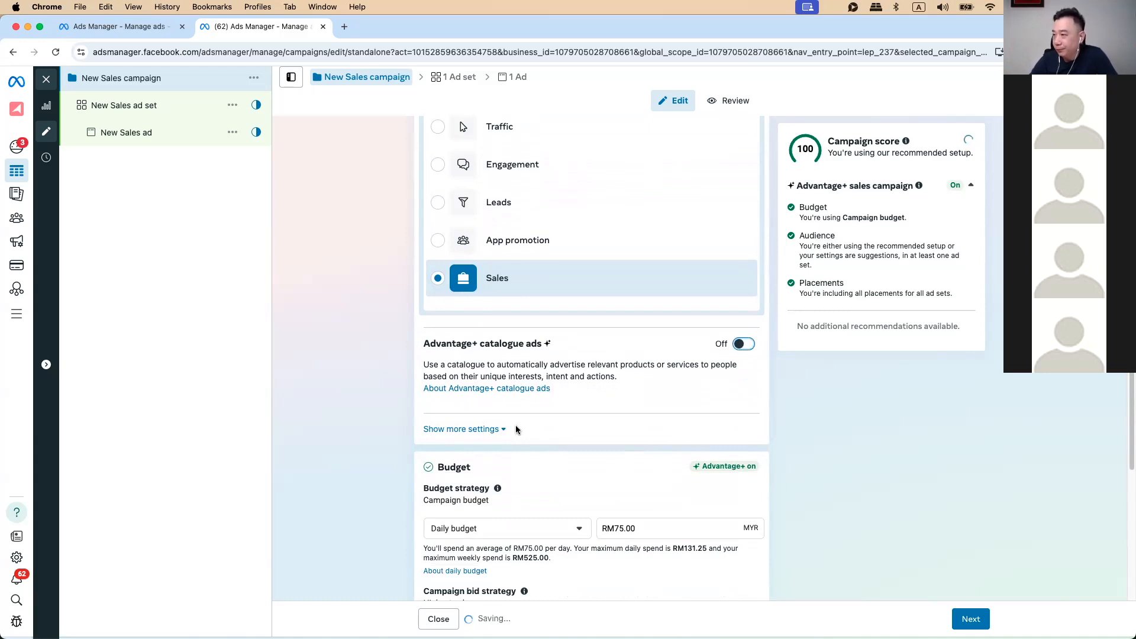
click(476, 431)
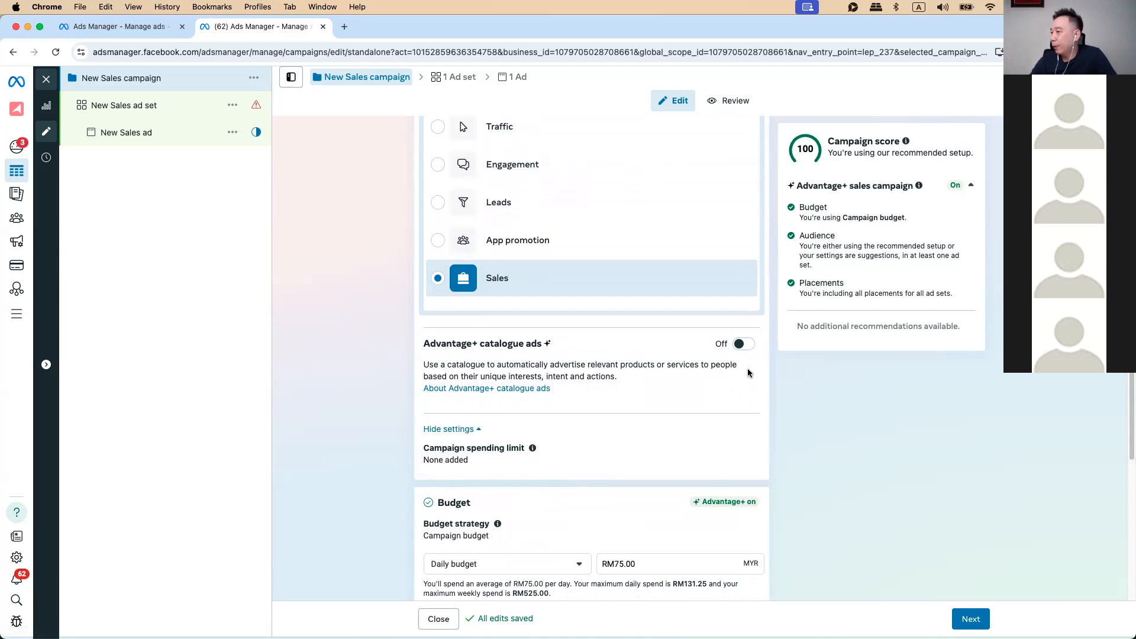
click(747, 347)
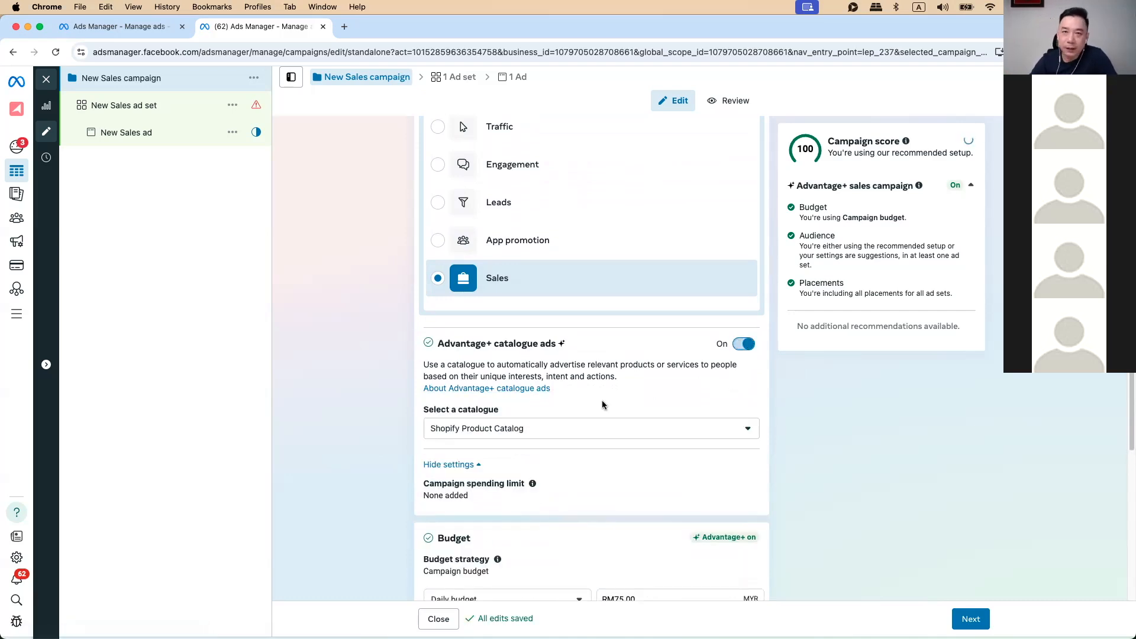
Examine the campaign bid strategy options in the Budget section, including Cost per result goal, ROAS goal and Bid cap, keeping Highest volume
scroll(619, 407, down, 3)
scroll(622, 412, down, 5)
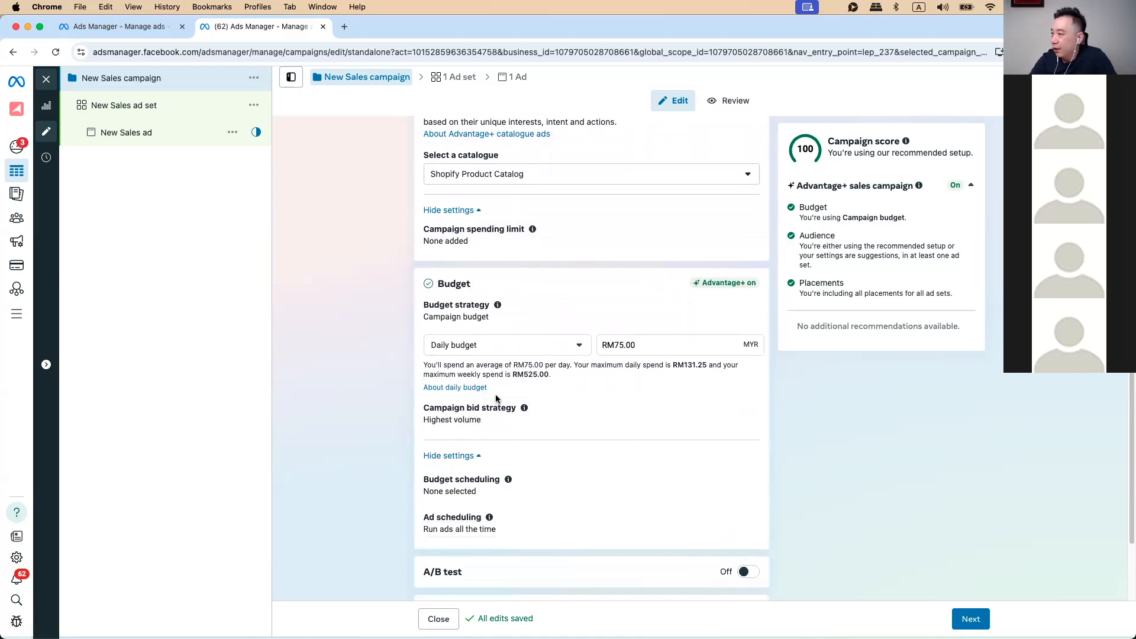
click(571, 395)
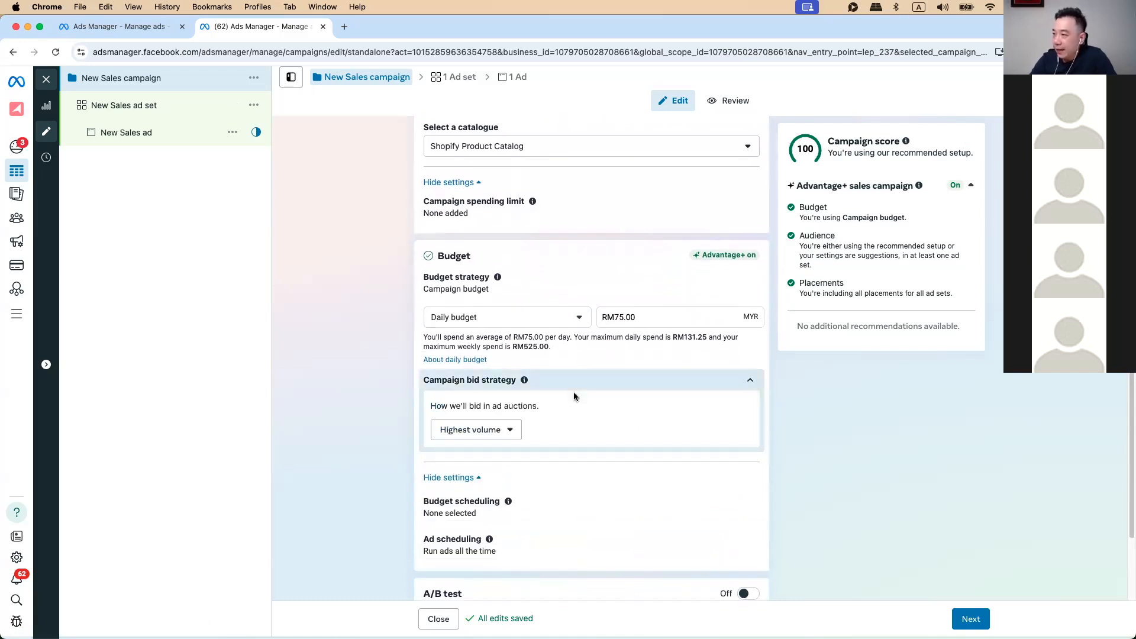
click(496, 436)
scroll(496, 436, down, 3)
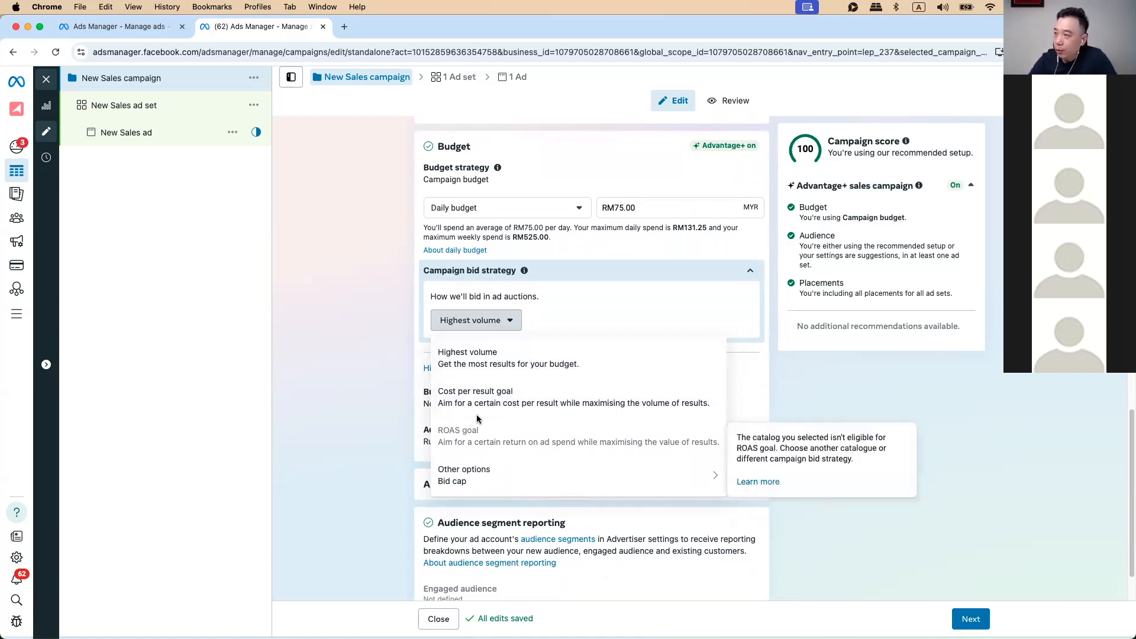
mouse_move(531, 458)
mouse_move(598, 492)
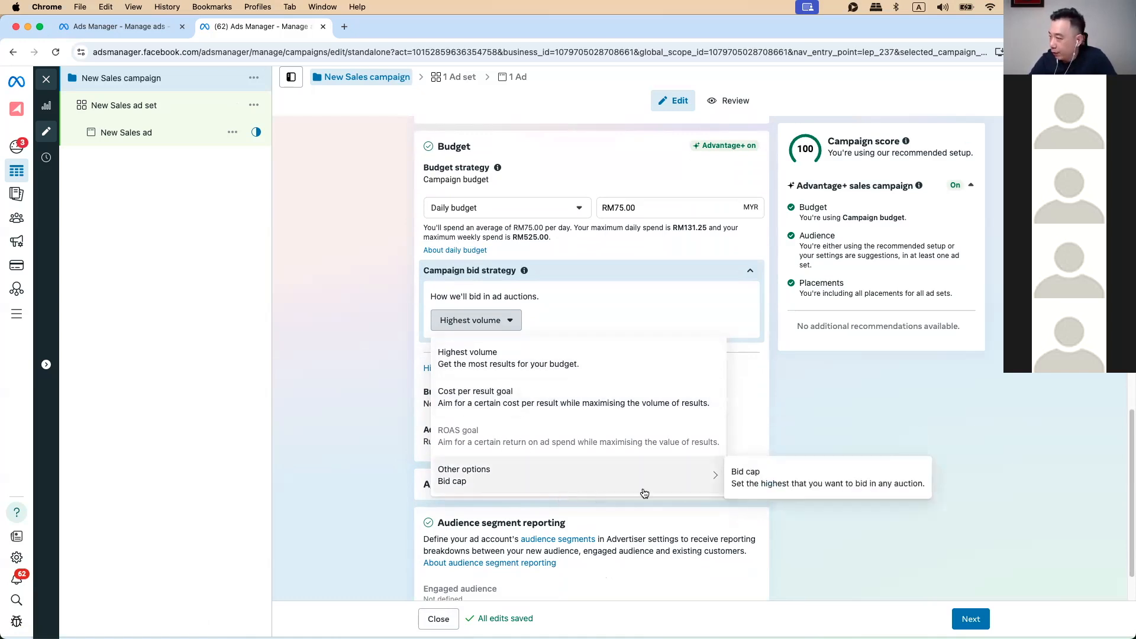
mouse_move(453, 440)
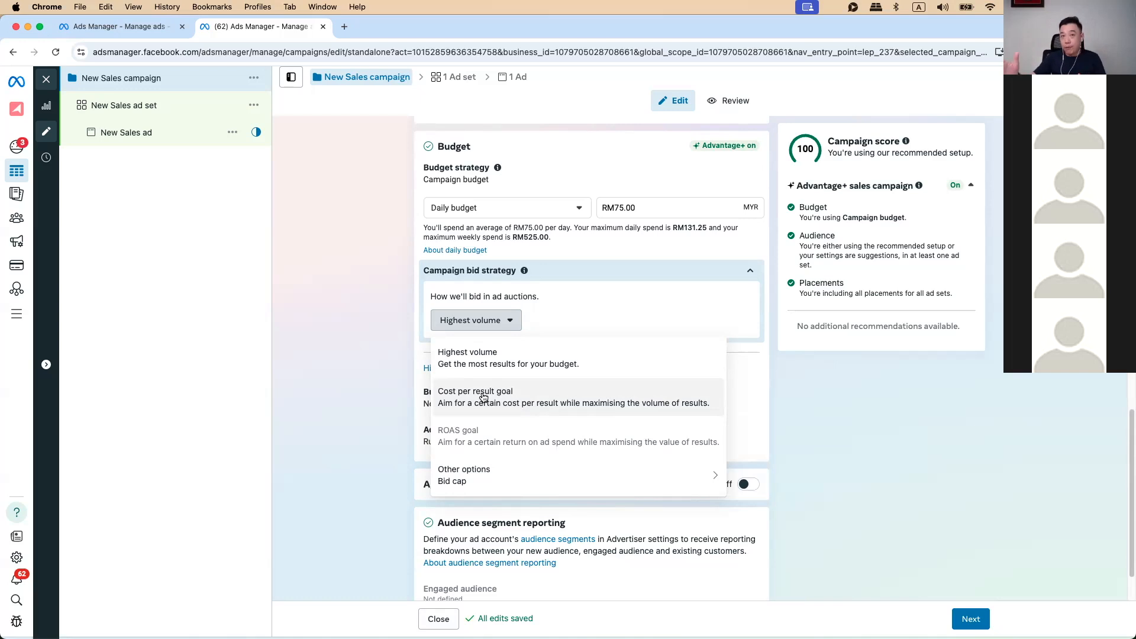
click(484, 360)
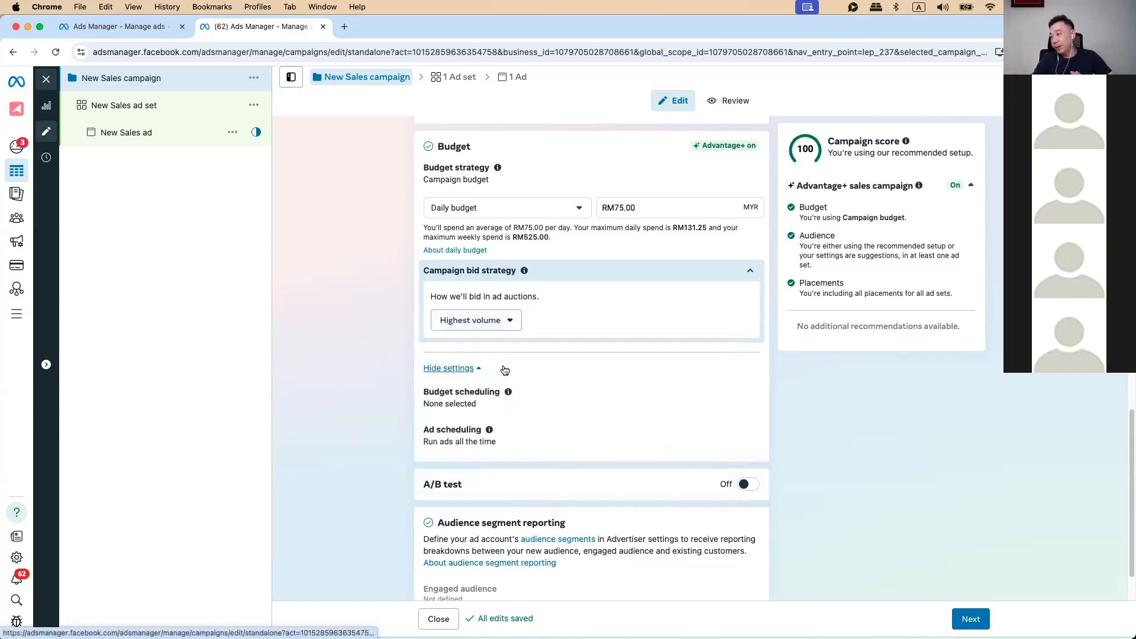
click(497, 322)
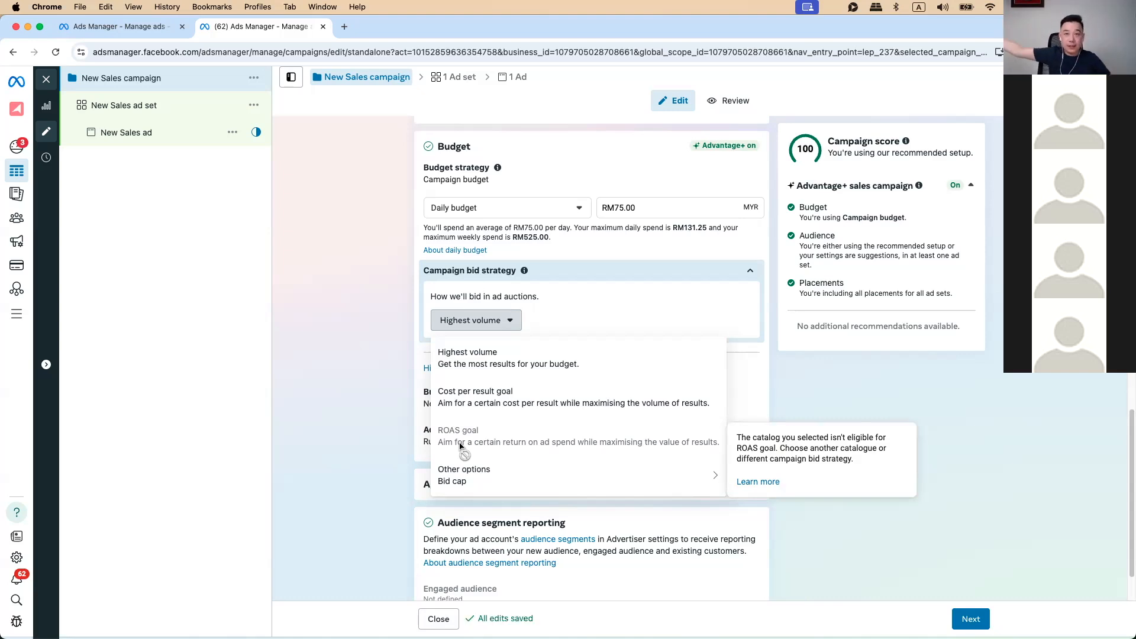
click(315, 473)
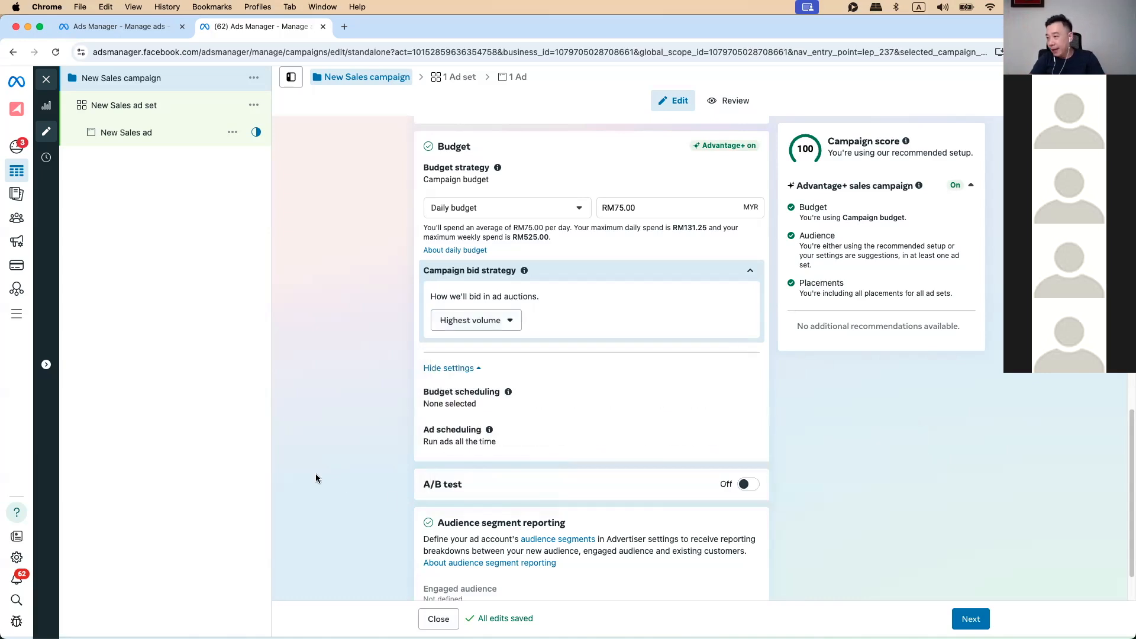
Open the New Sales ad set and set its conversion location to Other conversion locations with Website
scroll(399, 511, down, 2)
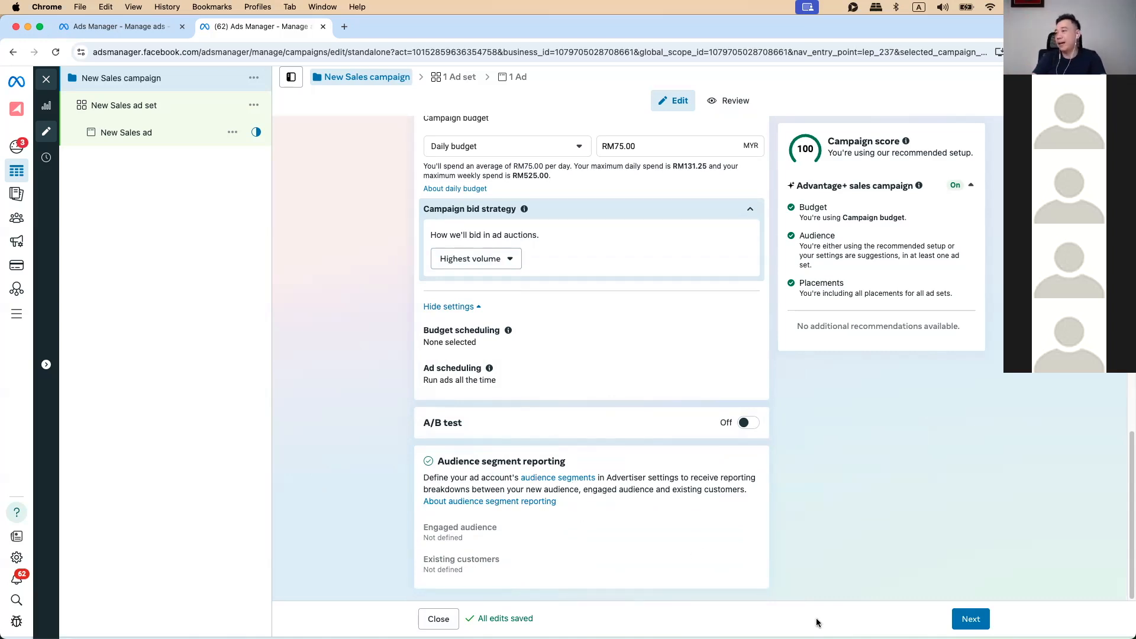
click(966, 618)
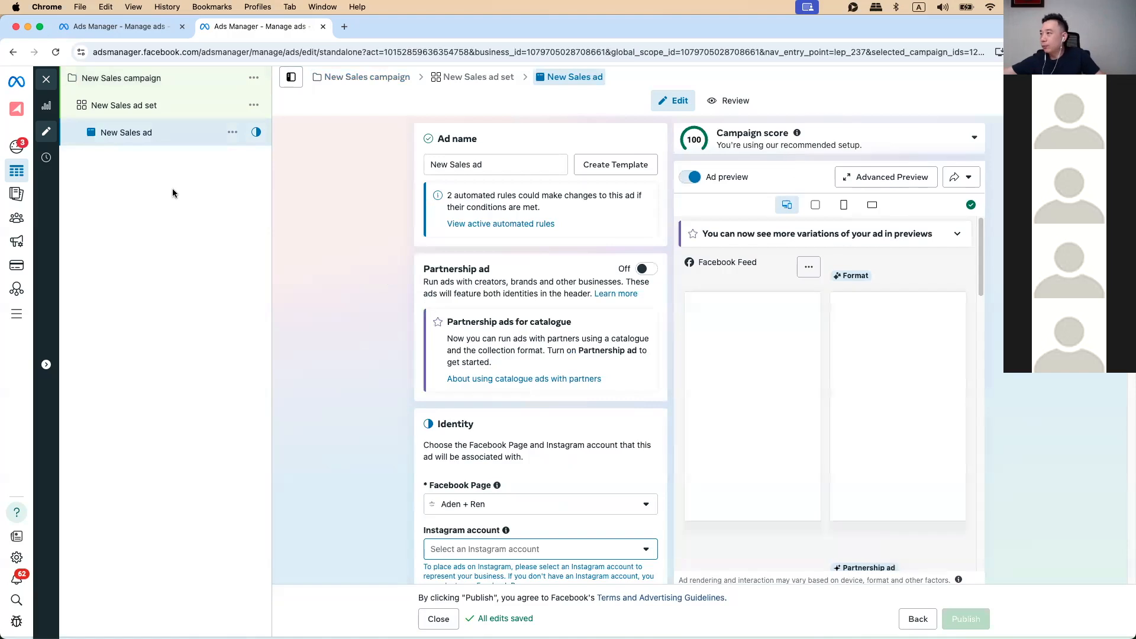
click(132, 117)
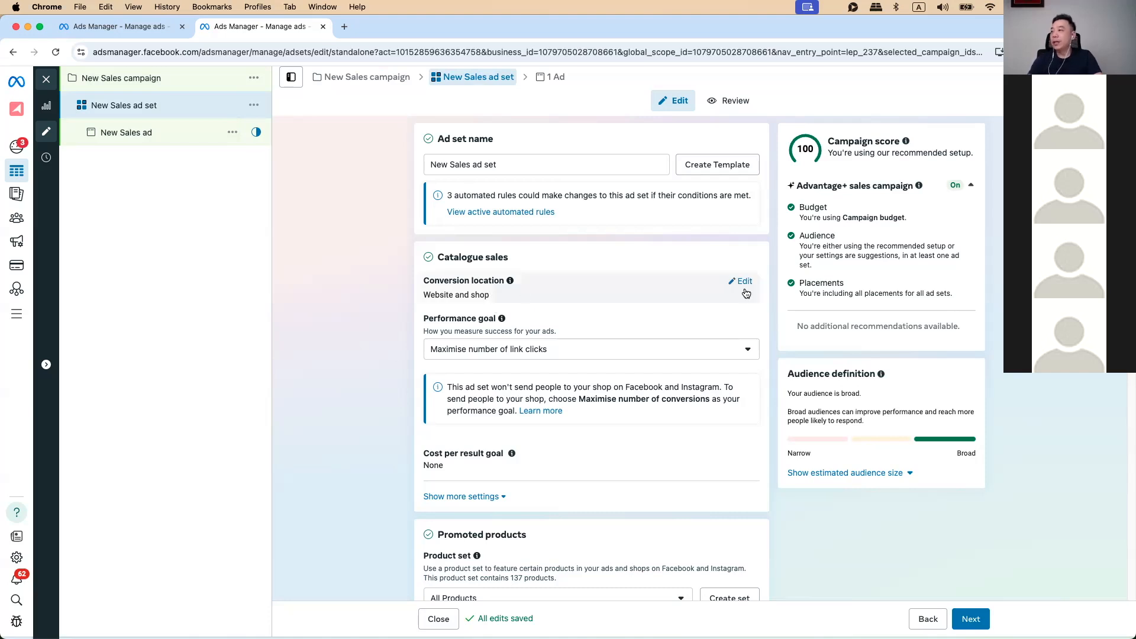
click(744, 282)
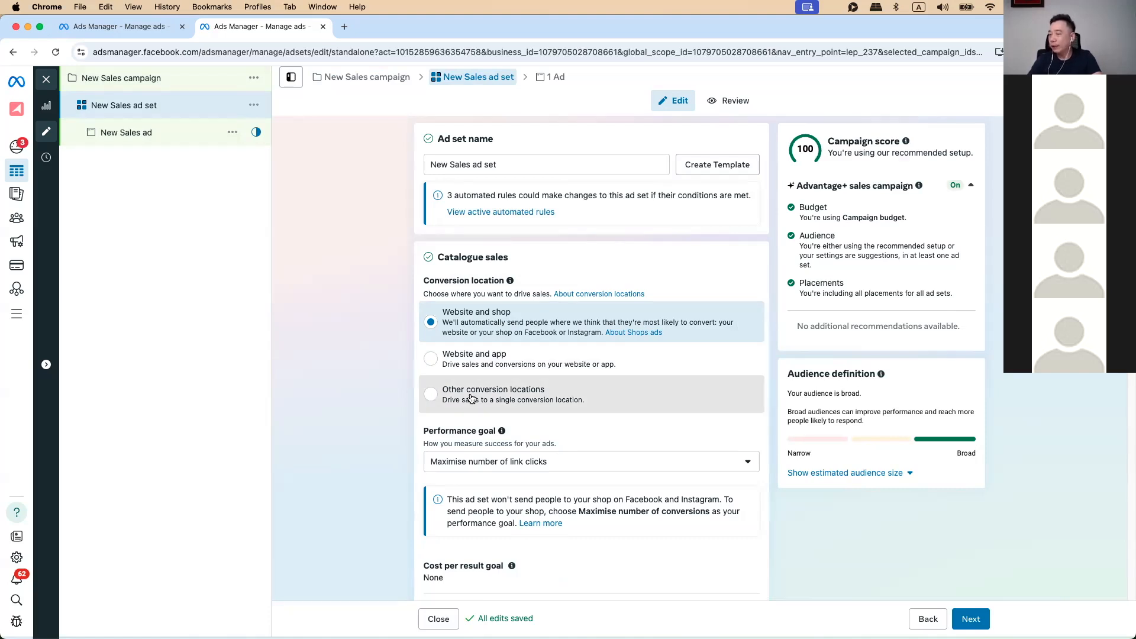
click(425, 397)
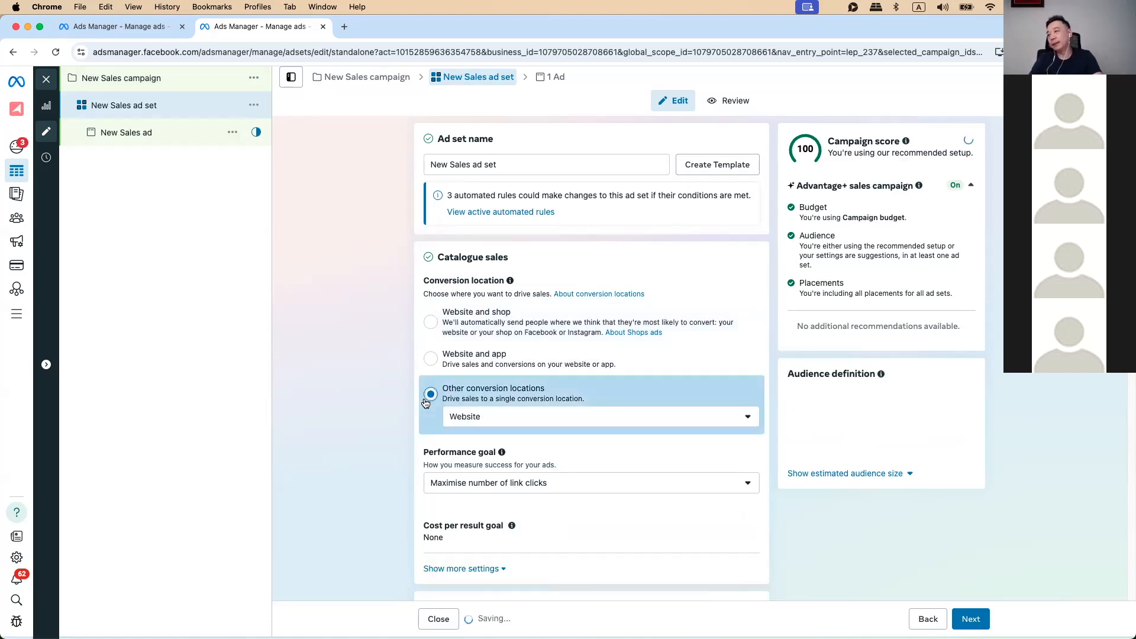
click(485, 419)
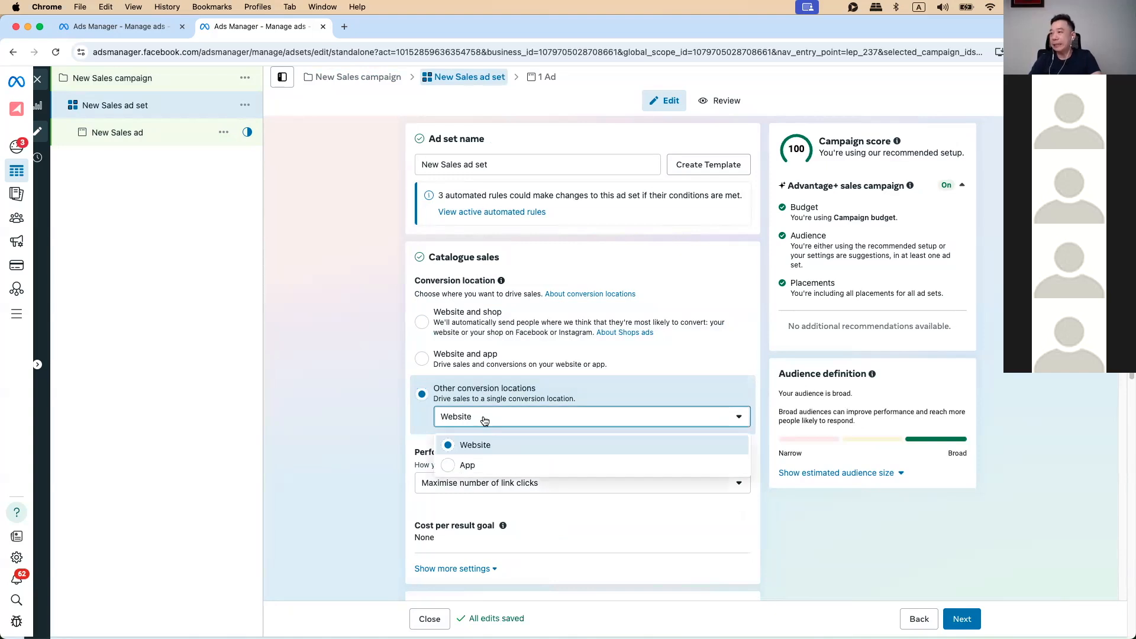
click(476, 452)
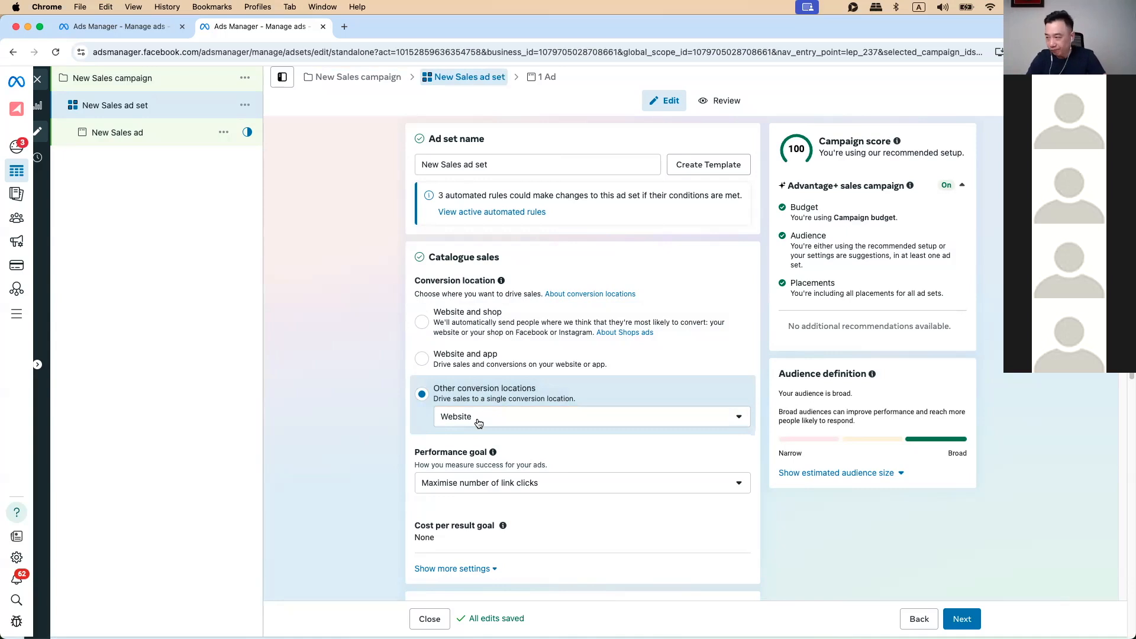
Set the ad set's performance goal to Maximise number of conversions
scroll(478, 422, down, 3)
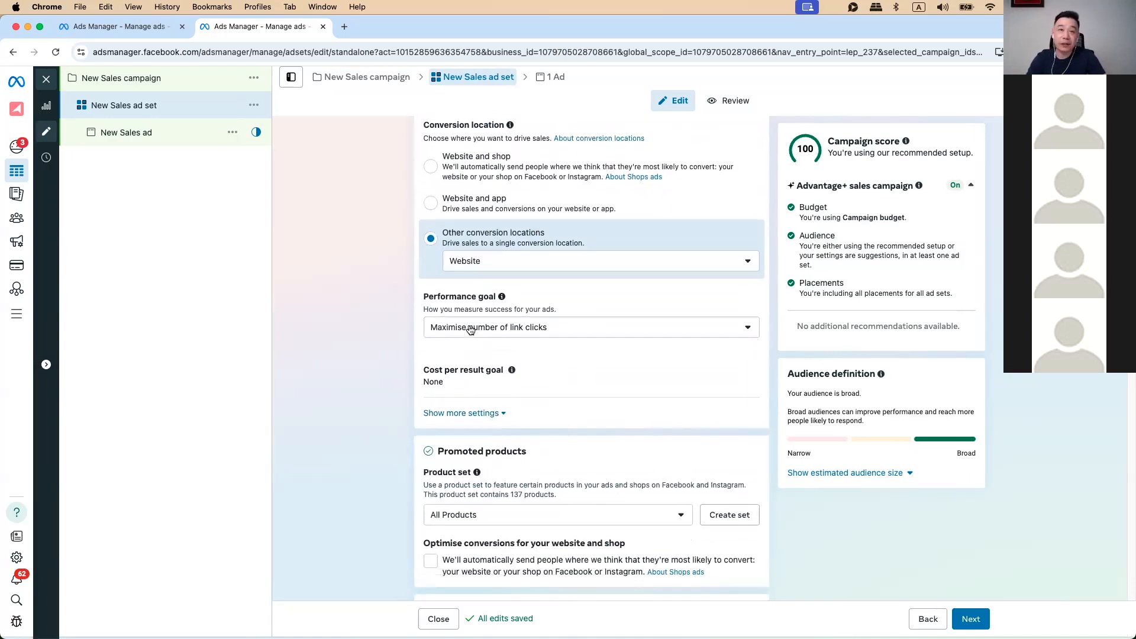
click(470, 330)
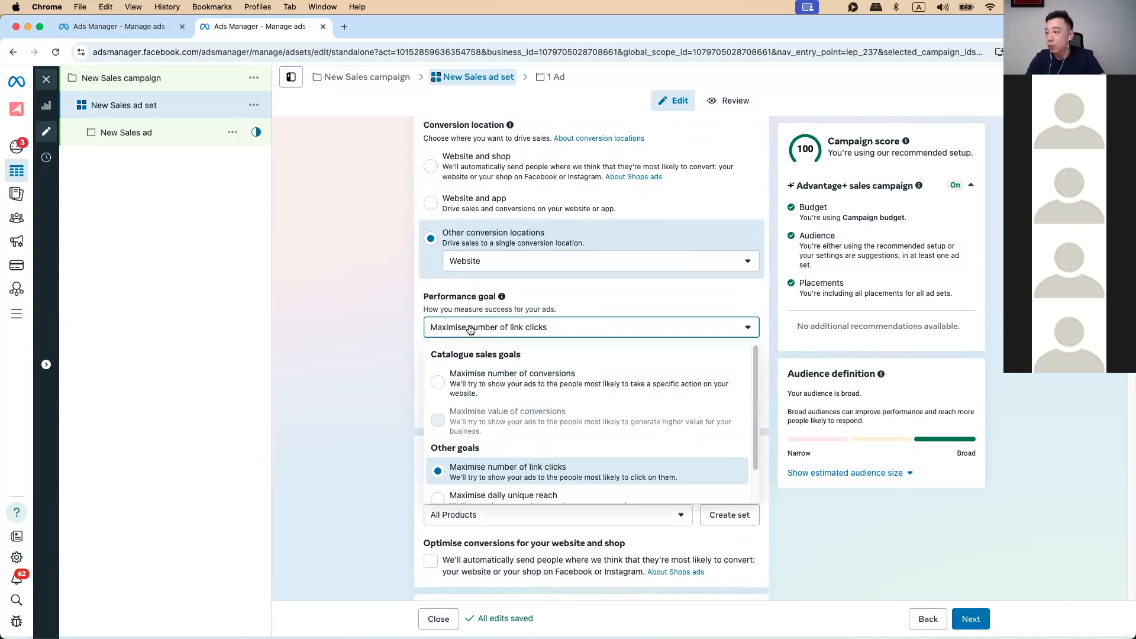
click(485, 392)
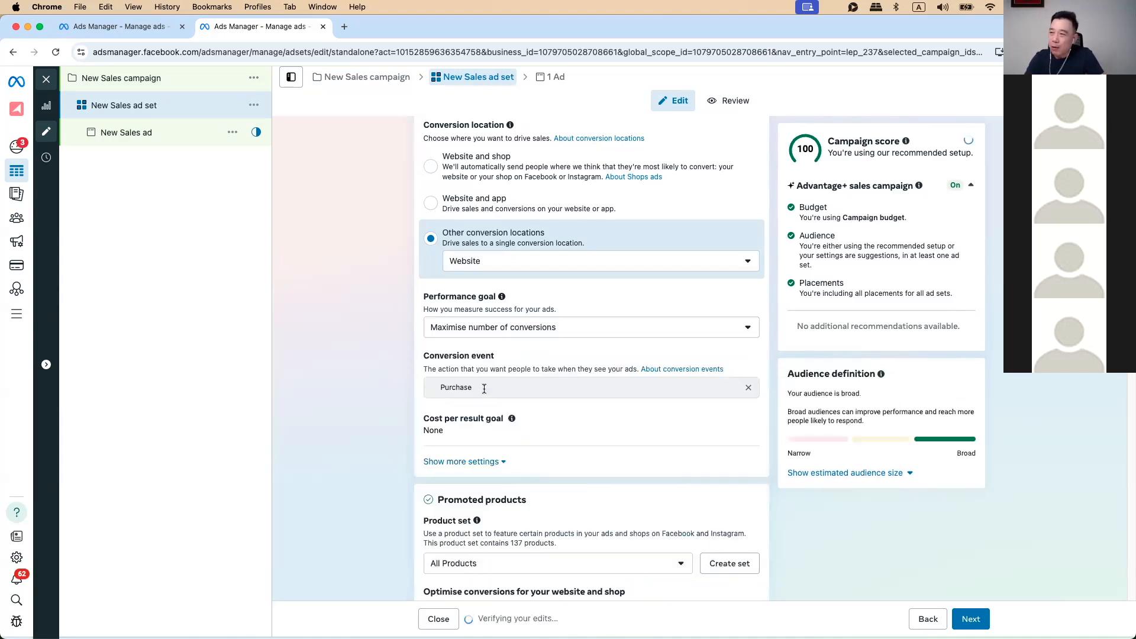
Show the additional catalogue sales settings and review the attribution setting
scroll(479, 414, down, 1)
click(478, 431)
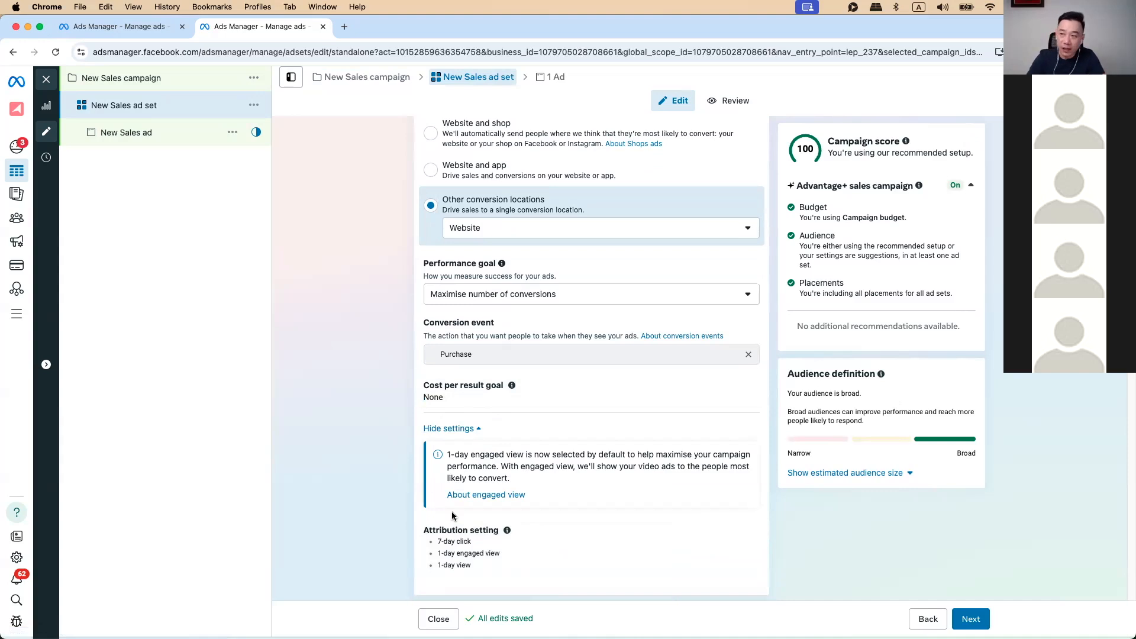
scroll(473, 526, down, 2)
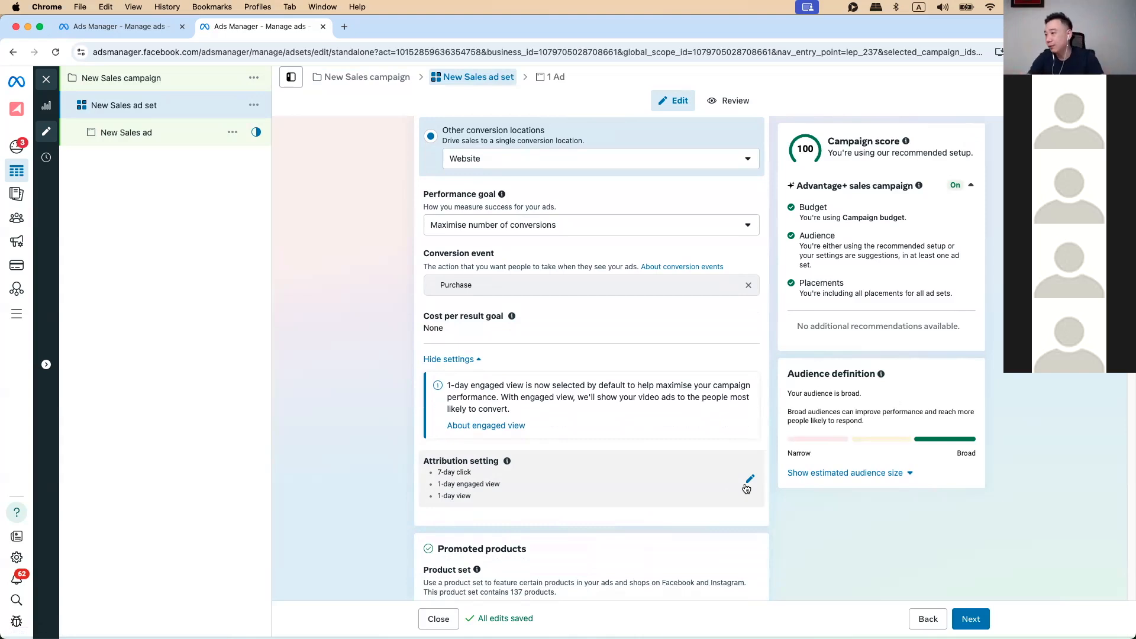
Review the product sets available for the ad set's promoted products
scroll(745, 485, down, 5)
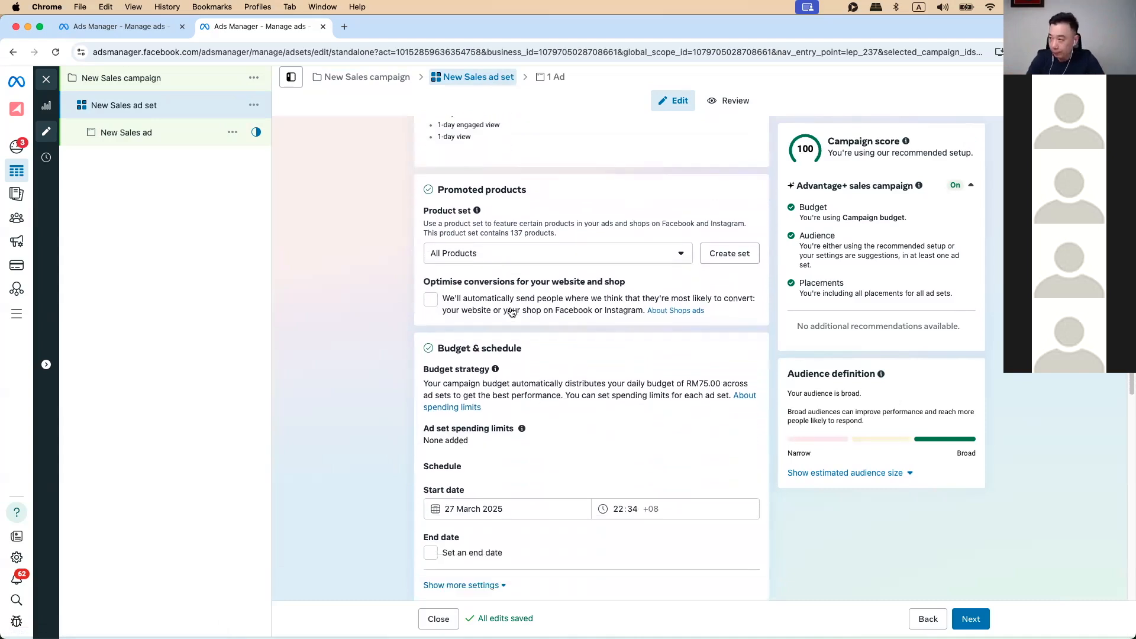
scroll(512, 311, down, 2)
click(489, 201)
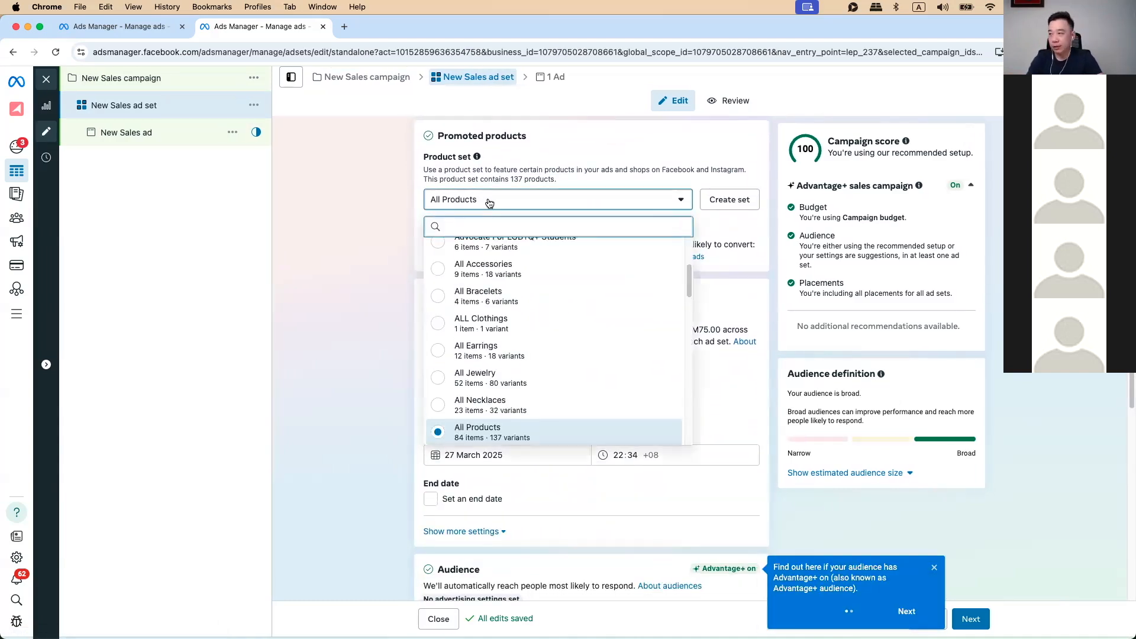
click(375, 279)
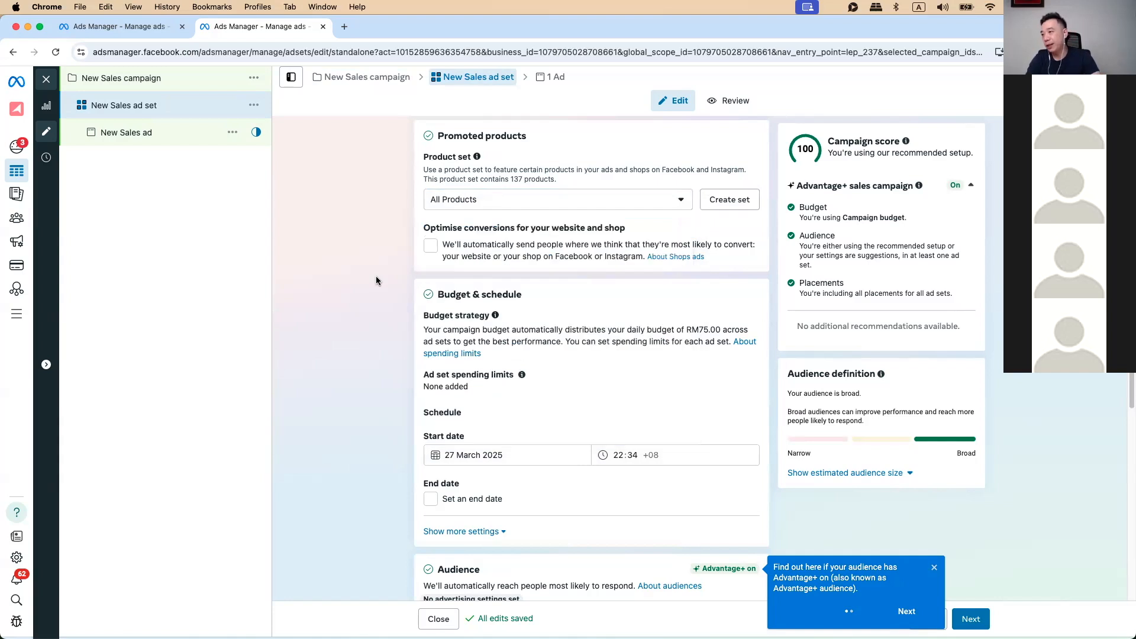
Inspect the ad set spending limits option, and check the budget strategy of the New Sales campaign
scroll(414, 284, down, 1)
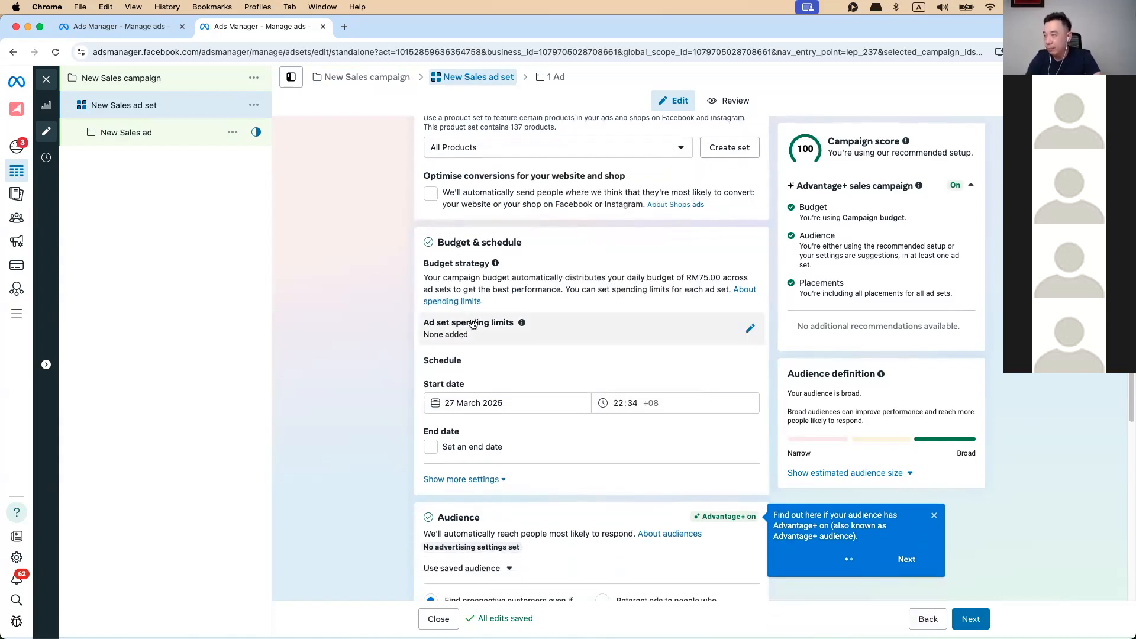
click(521, 324)
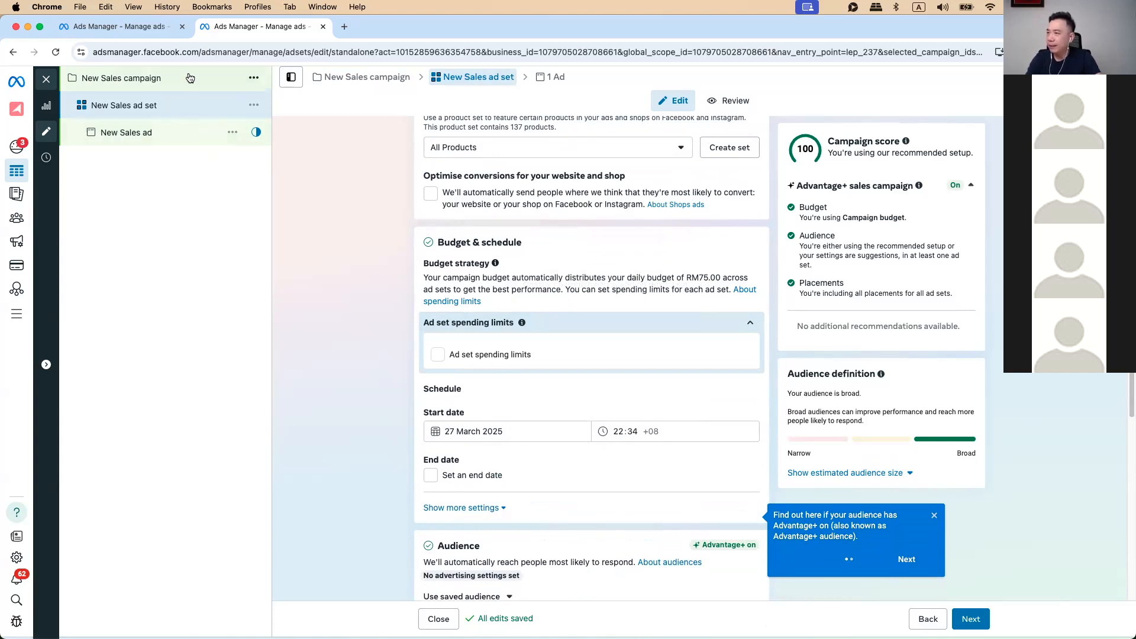
scroll(325, 248, up, 10)
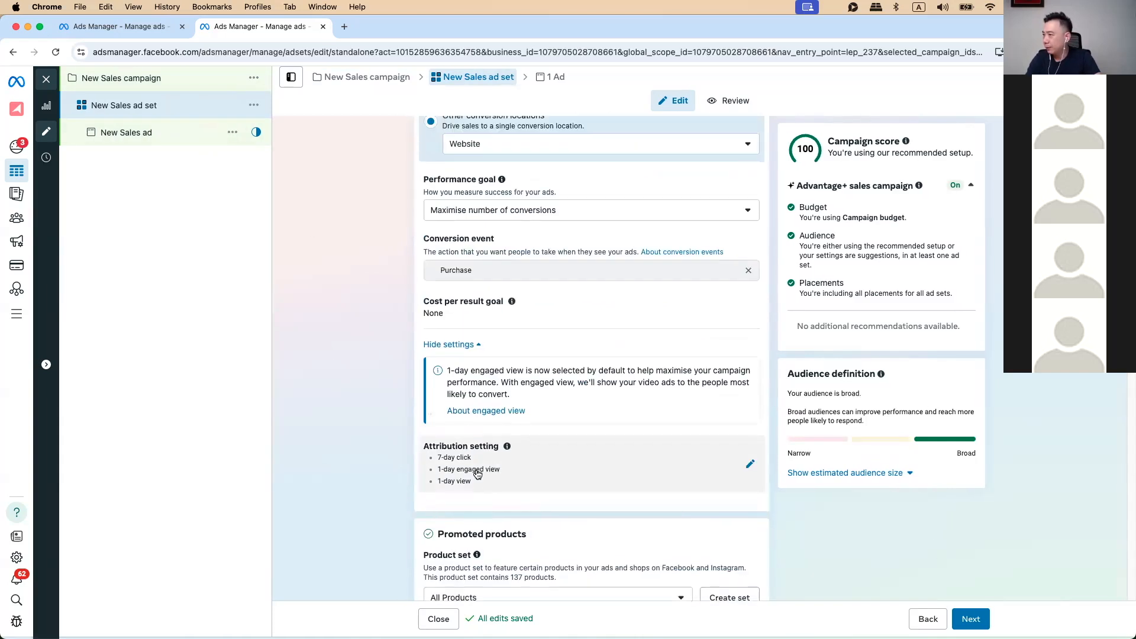
click(185, 79)
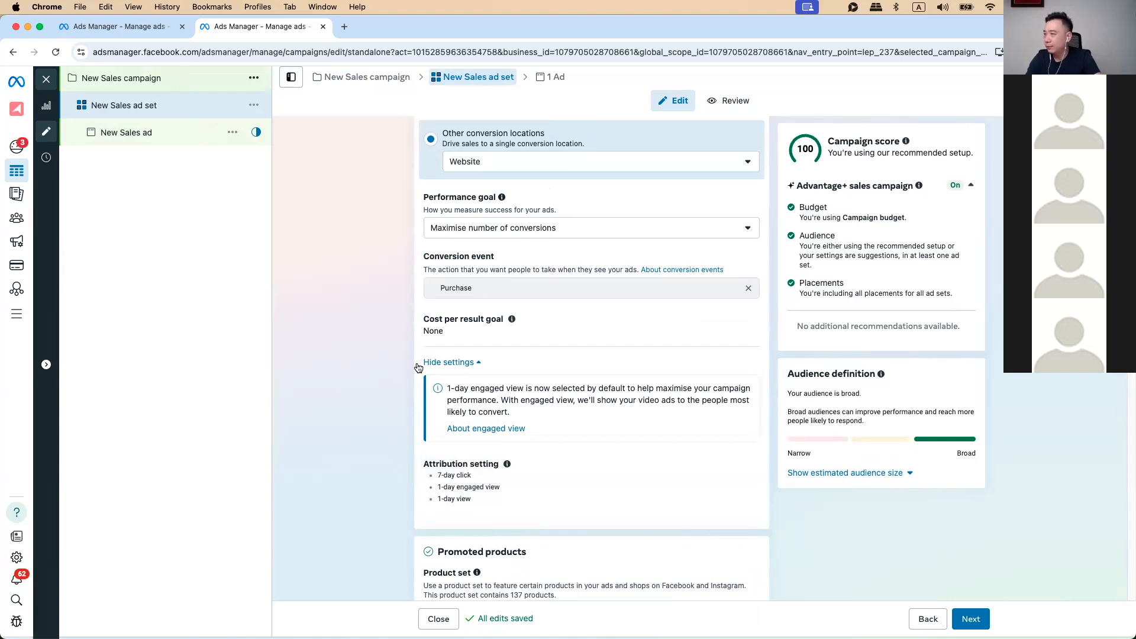
scroll(495, 457, down, 7)
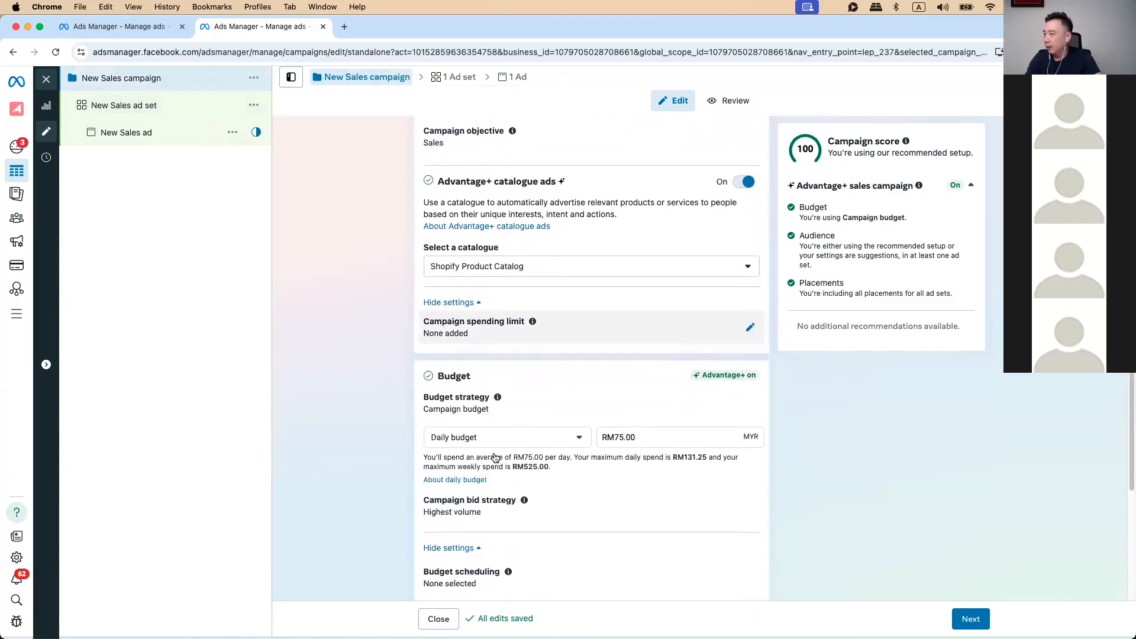
scroll(495, 457, down, 2)
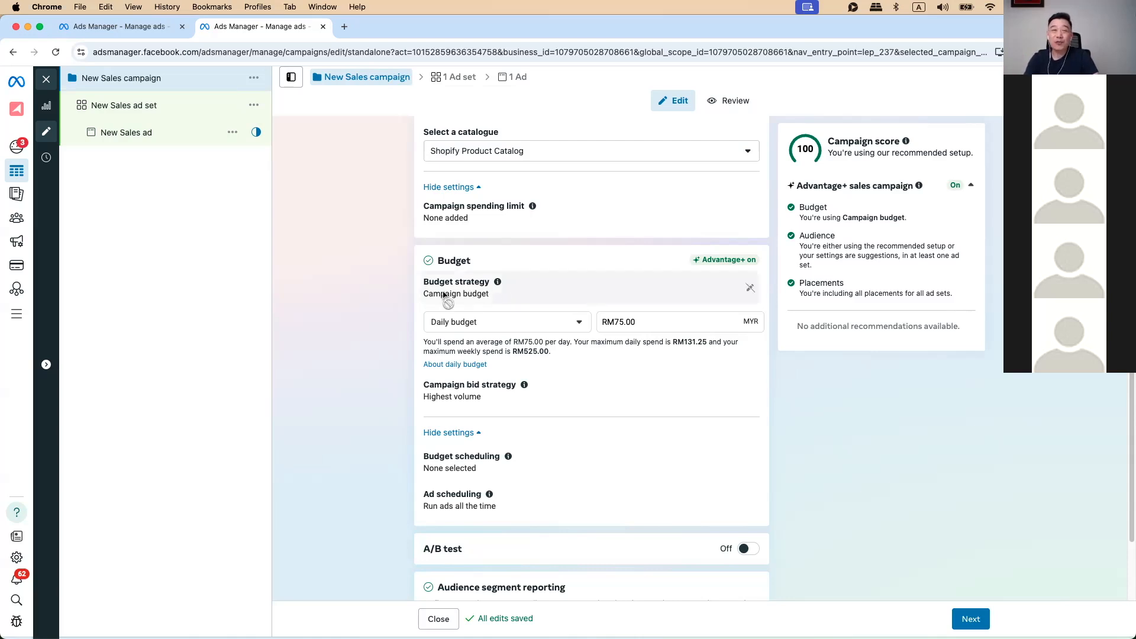
mouse_move(444, 295)
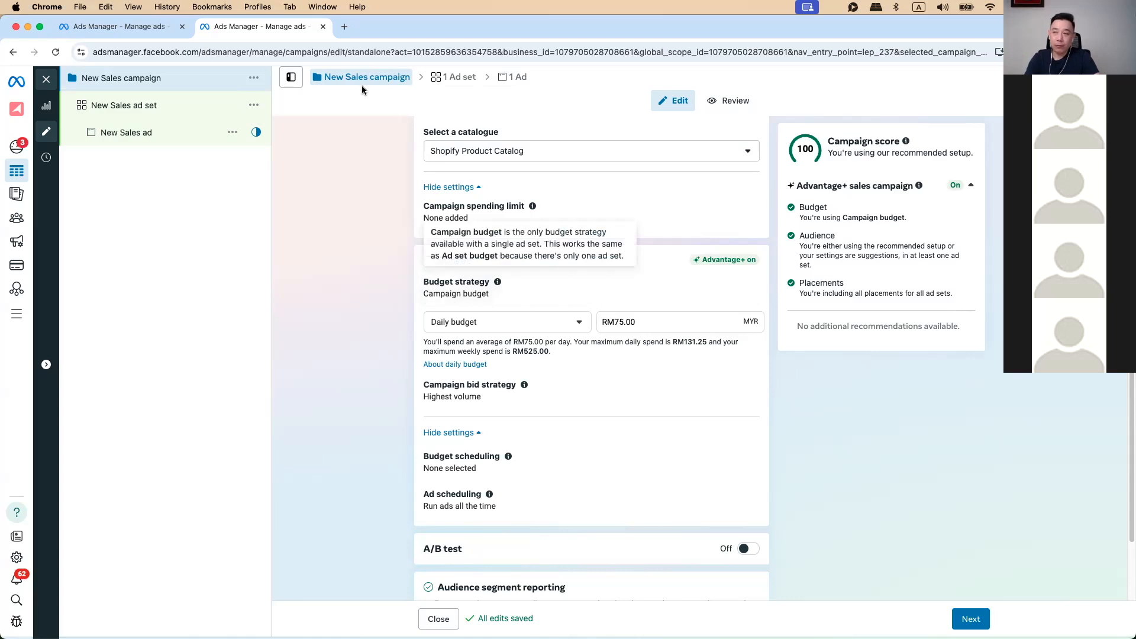
Try ad set spending limits on the New Sales ad set with a daily maximum of RM10.00, and turn the limits off again
click(174, 113)
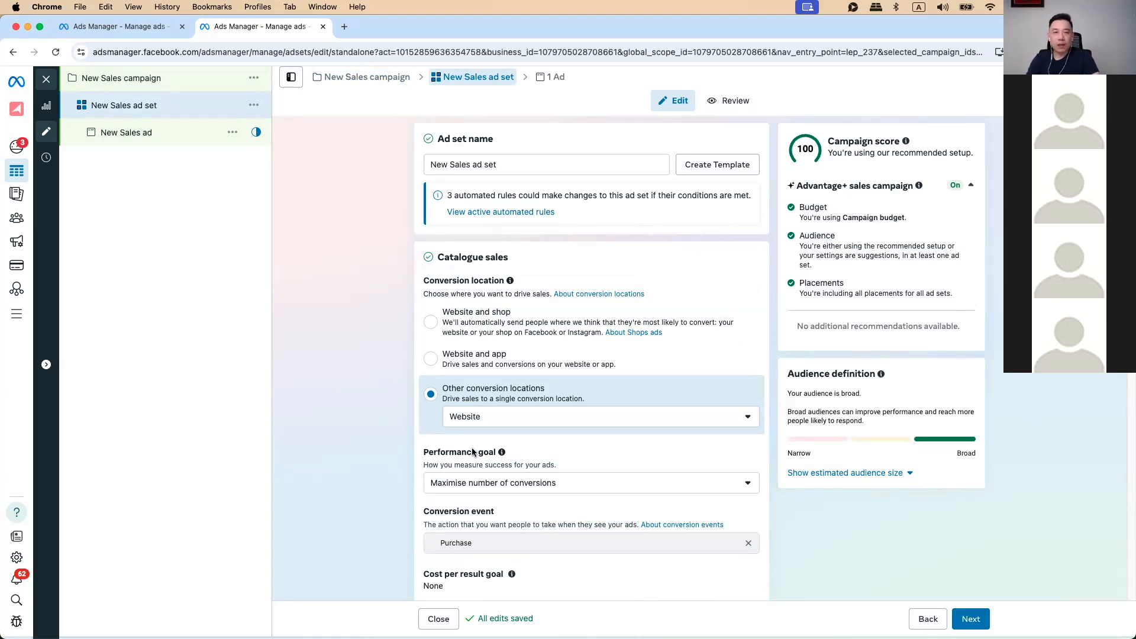
scroll(686, 410, down, 5)
scroll(489, 504, down, 5)
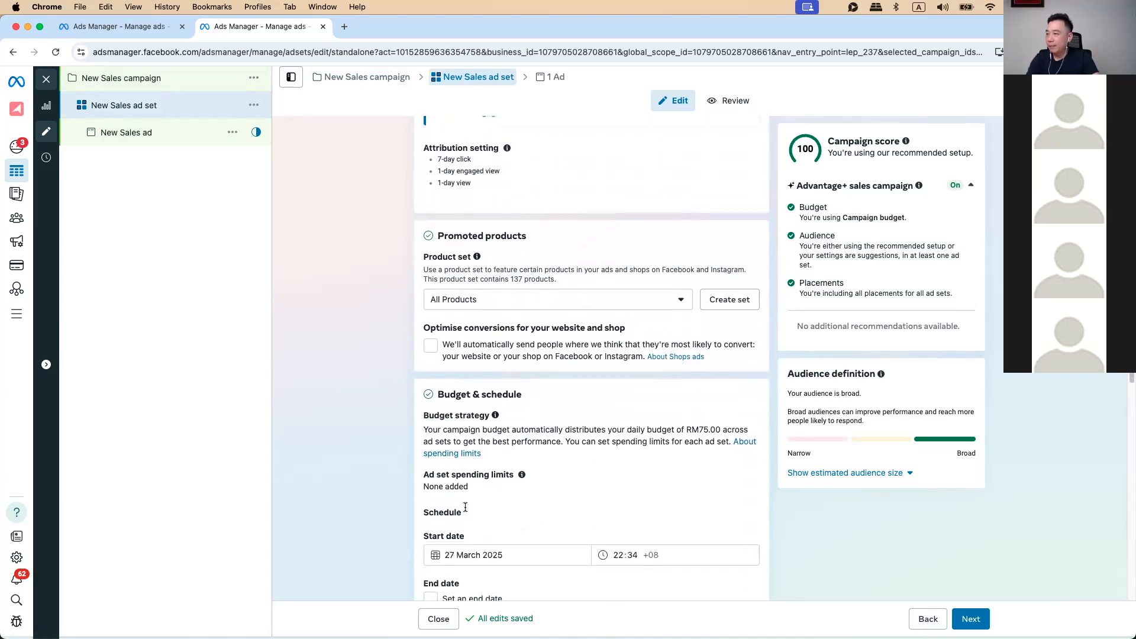
click(482, 476)
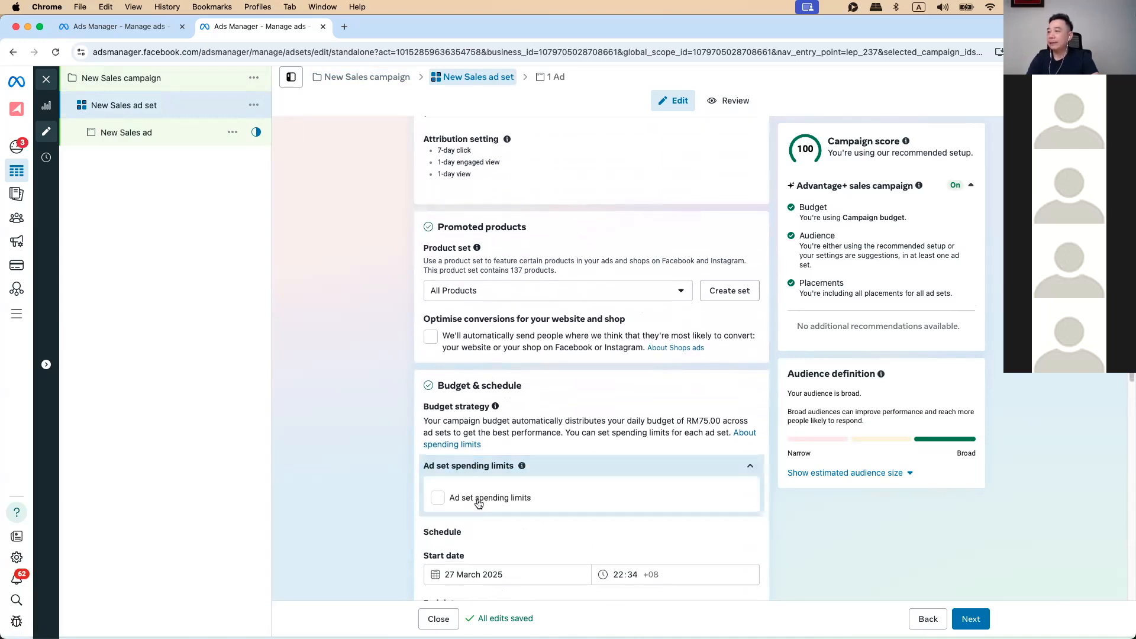
click(479, 501)
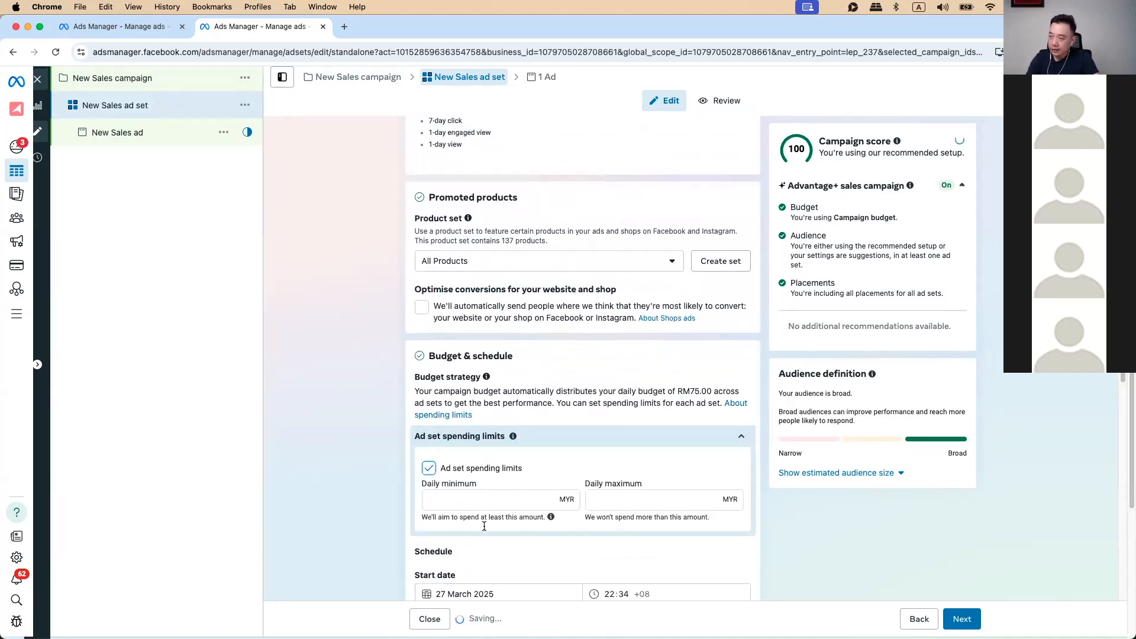
scroll(463, 359, down, 3)
click(461, 353)
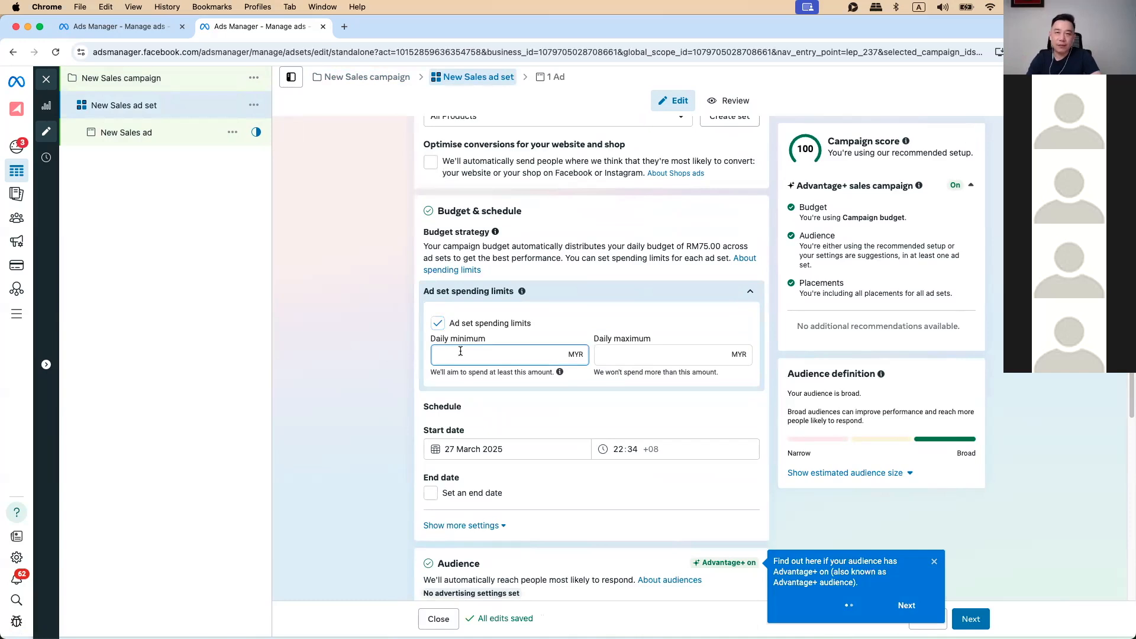
click(637, 366)
click(627, 358)
text(0)
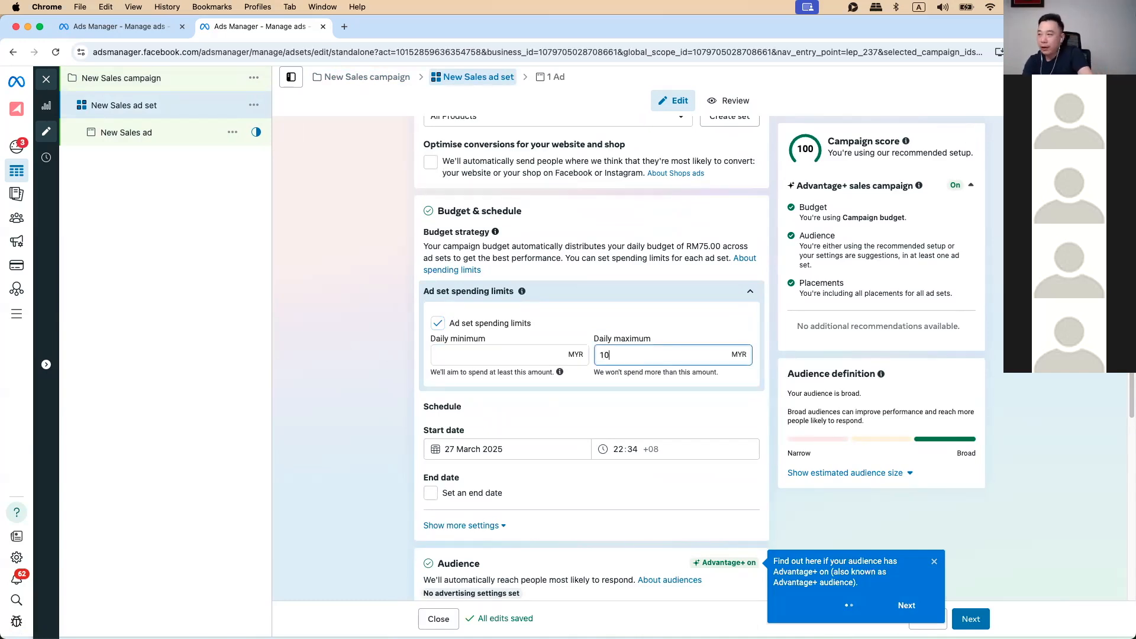
click(589, 391)
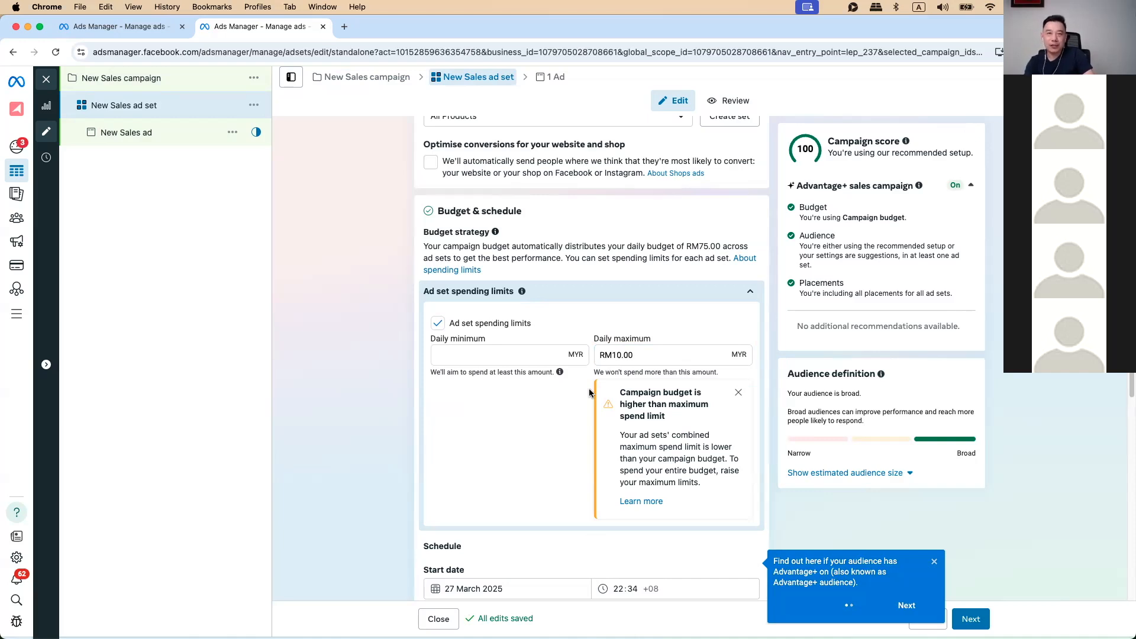
click(436, 323)
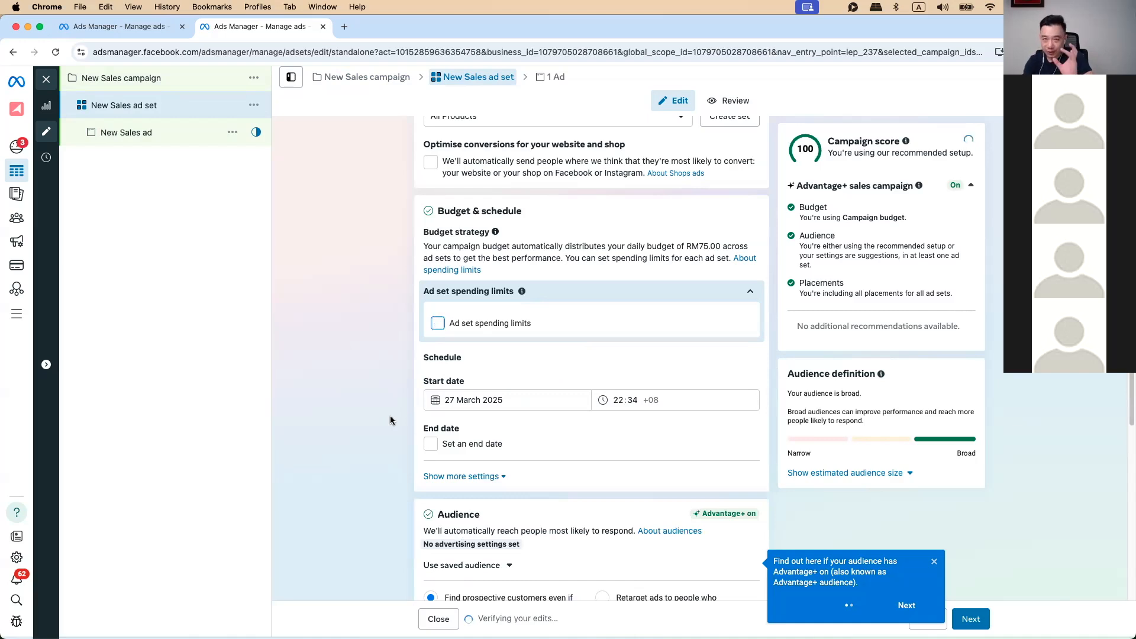
Set the ad set's included audience location to Penang, Malaysia
scroll(390, 420, down, 5)
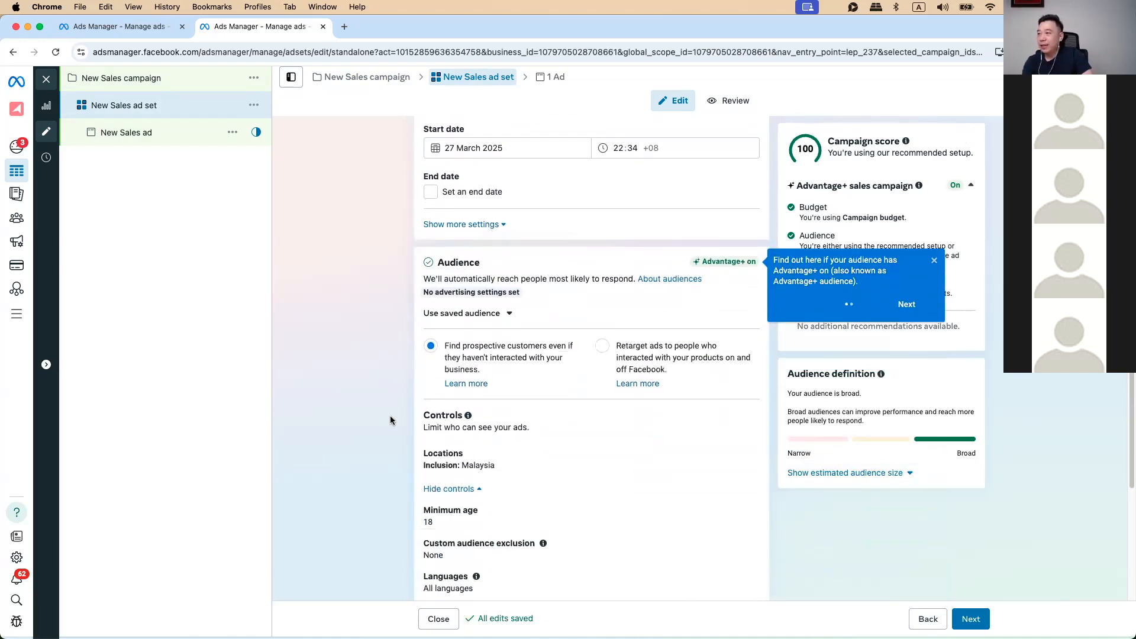
scroll(389, 420, down, 2)
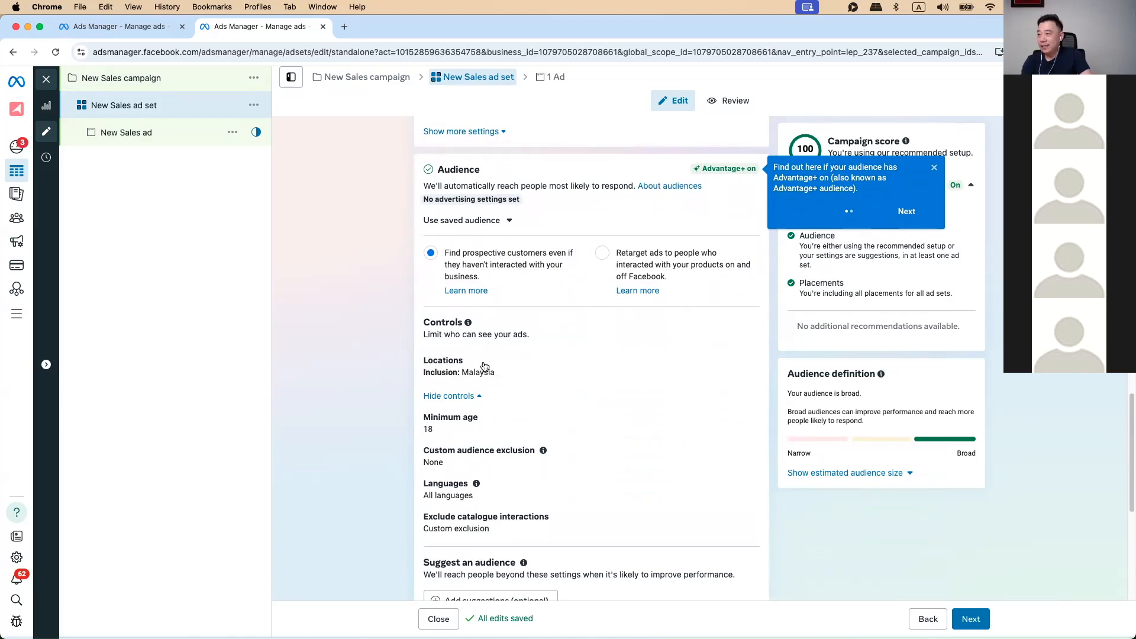
click(531, 370)
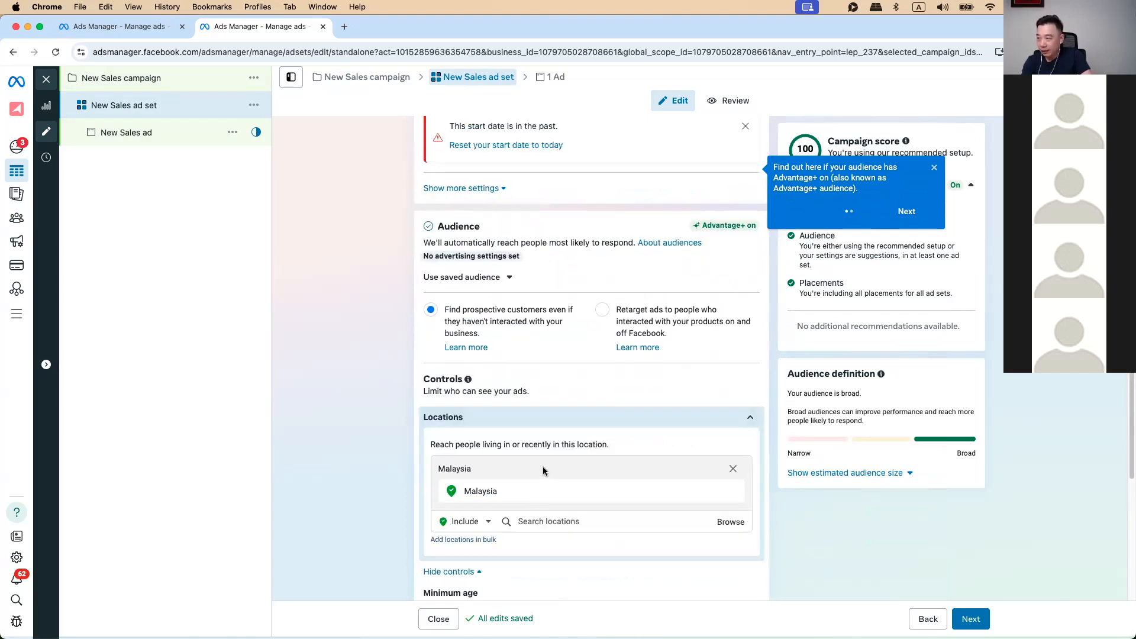
scroll(487, 525, down, 3)
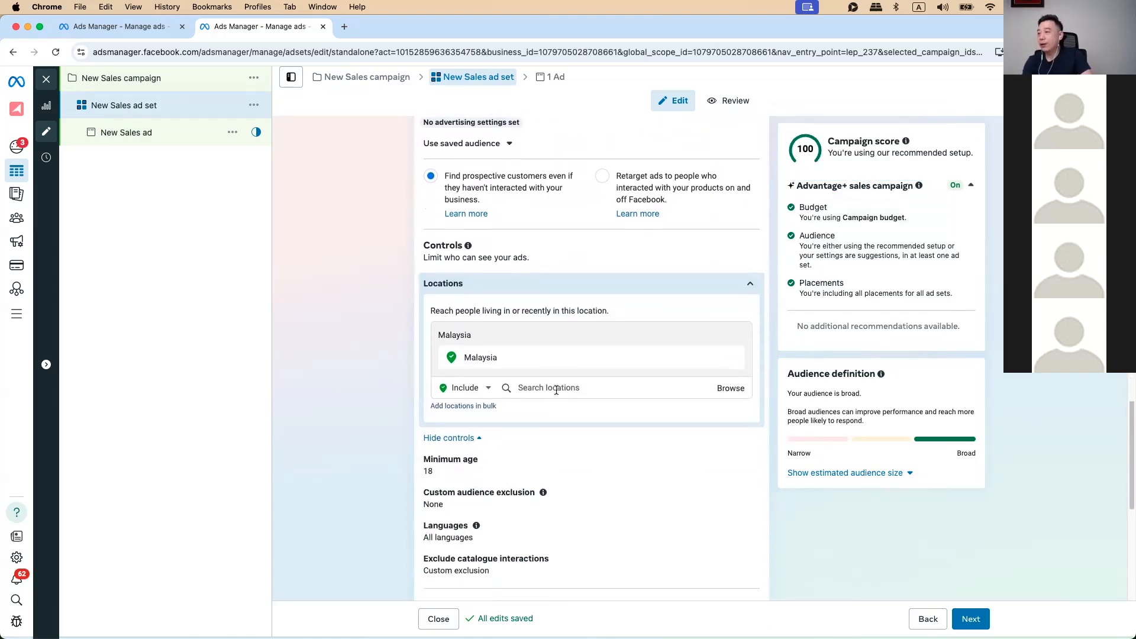
click(555, 388)
text(penang)
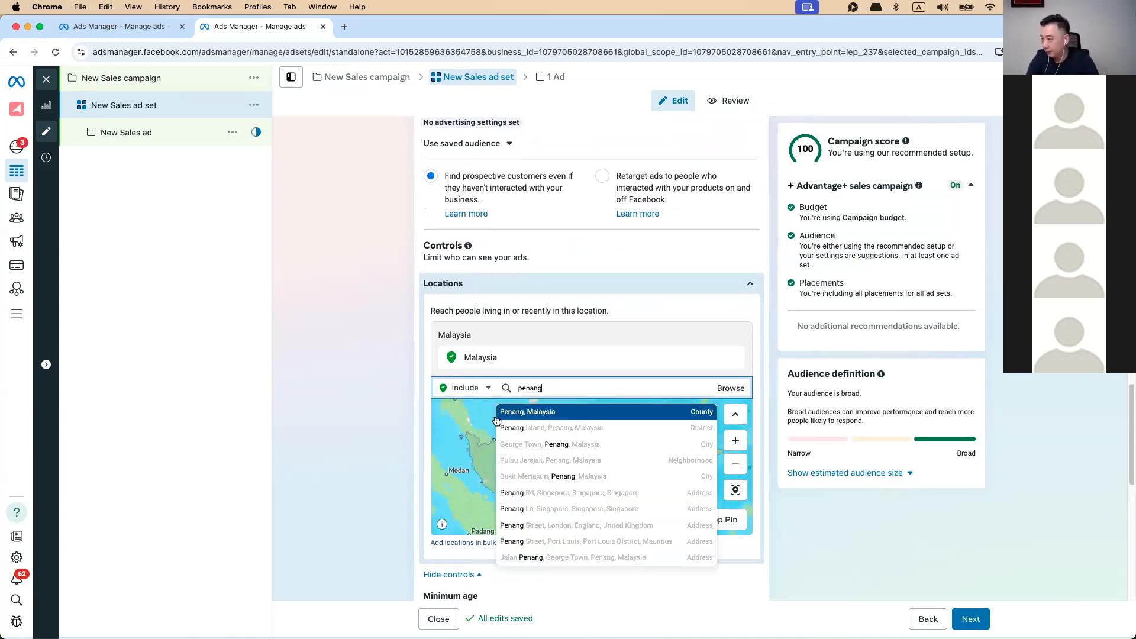
click(535, 411)
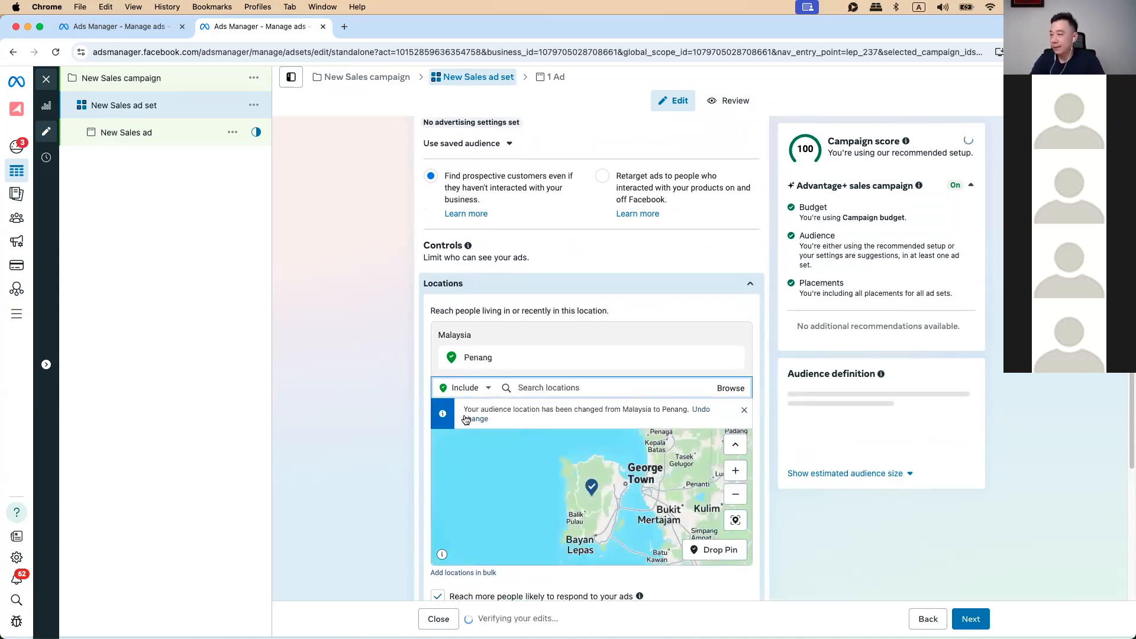
Turn off the Penang location option to reach more people likely to respond to the ads
scroll(404, 436, down, 4)
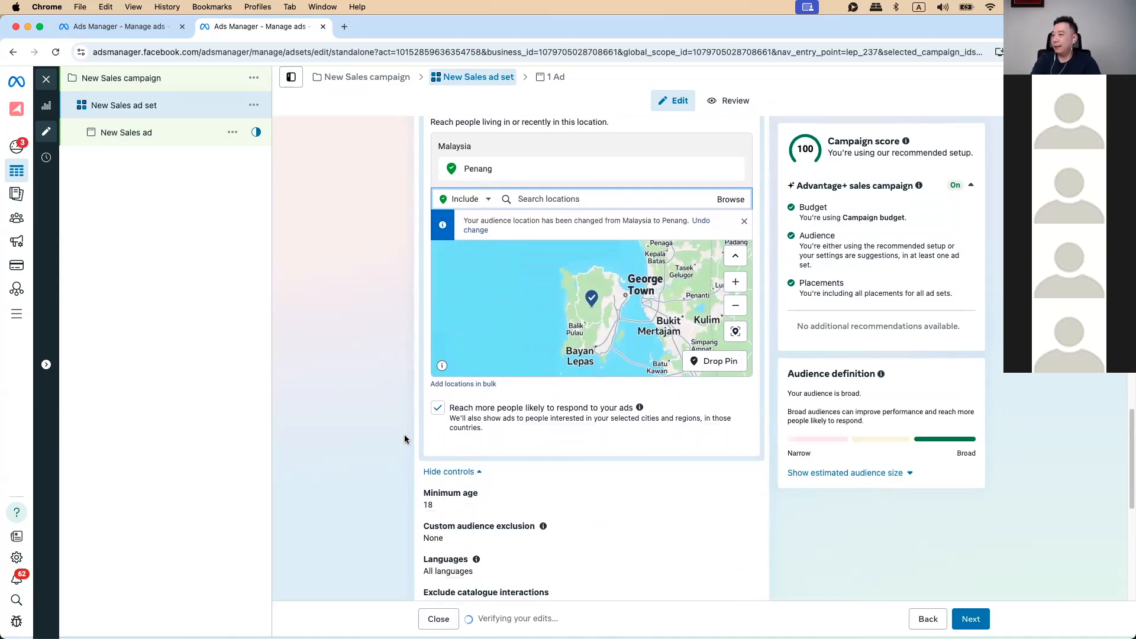
click(437, 408)
scroll(404, 481, down, 4)
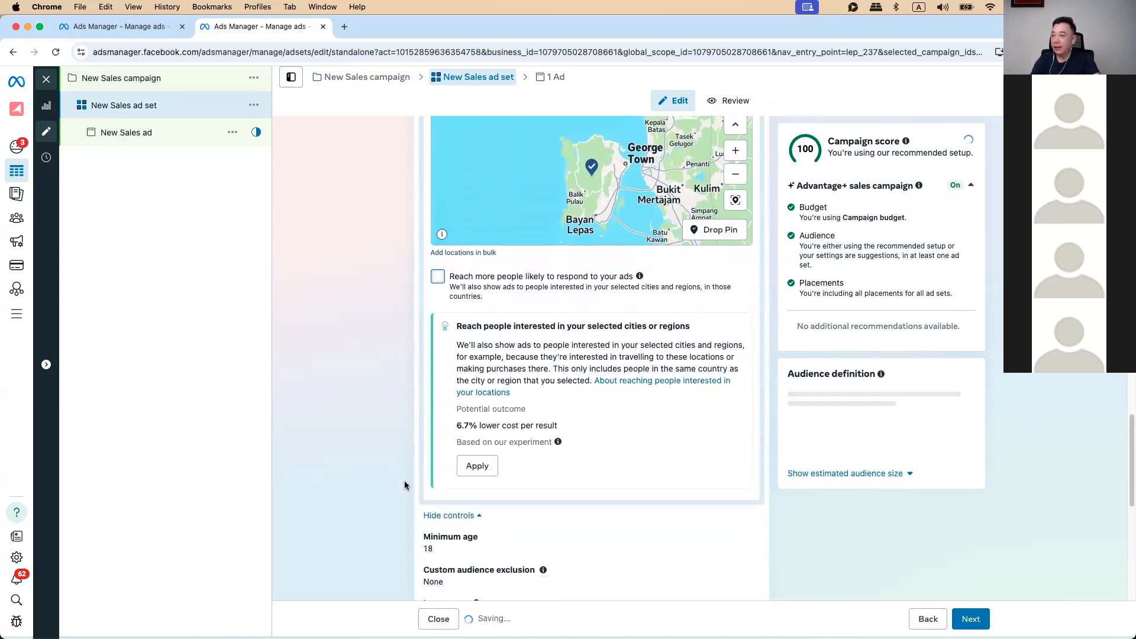
Look over the placement settings and the minimum age options in the audience controls
scroll(513, 499, down, 8)
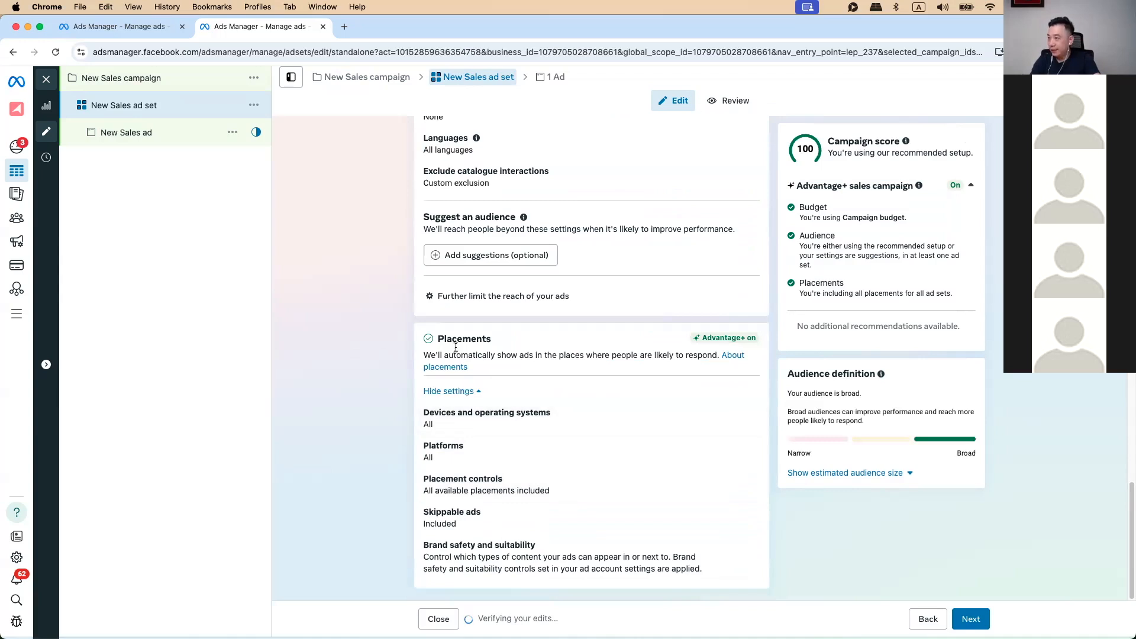
scroll(524, 454, up, 6)
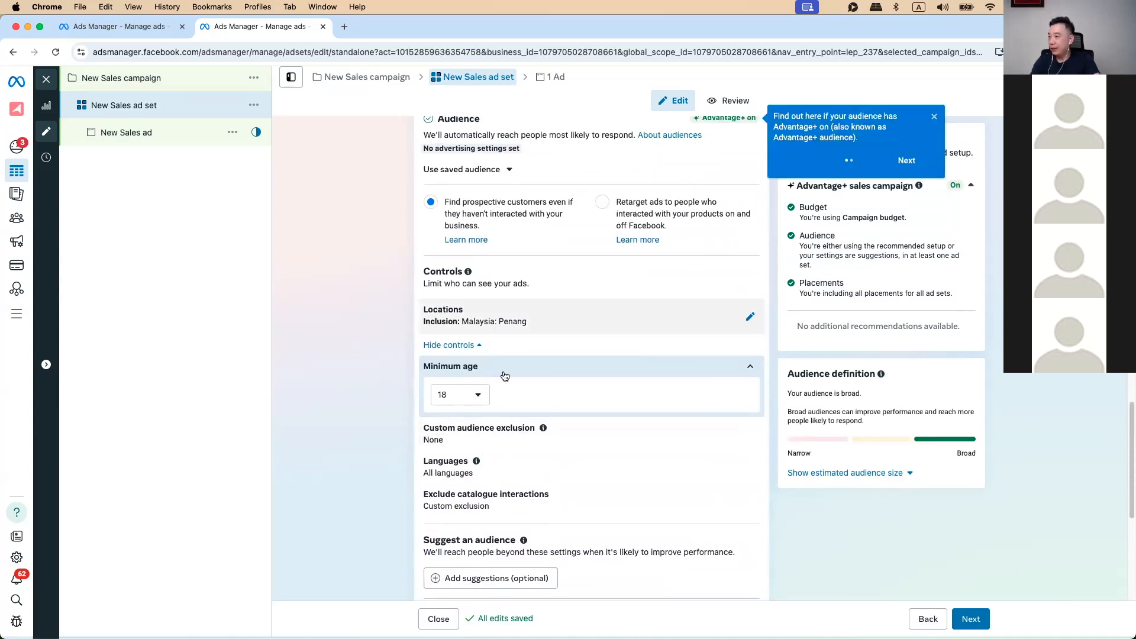
click(468, 400)
scroll(466, 492, down, 1)
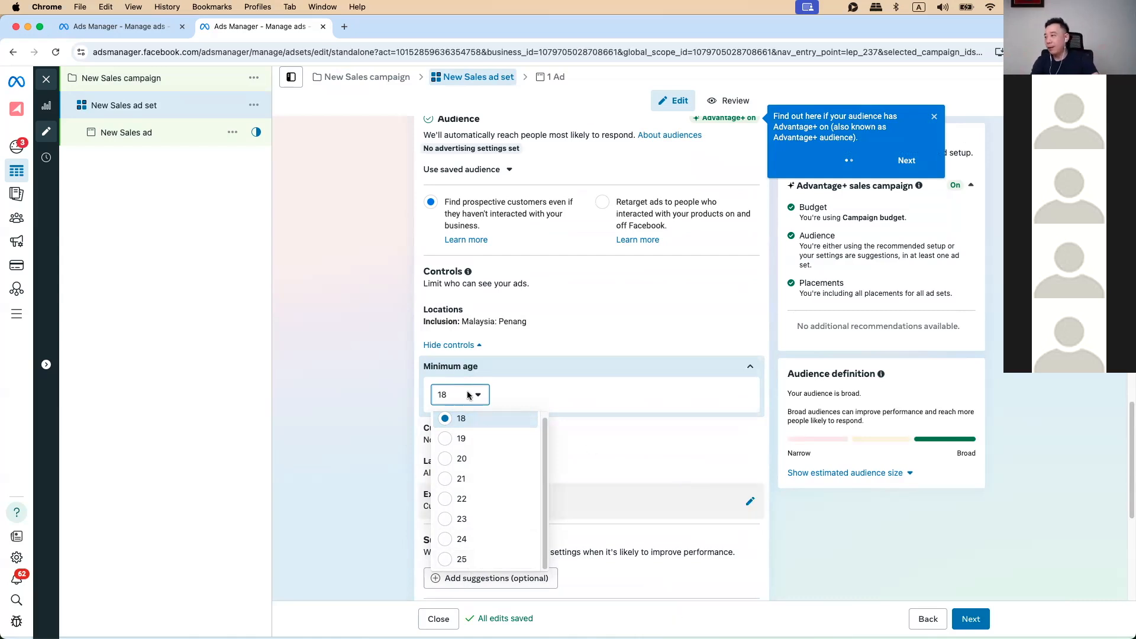
click(376, 386)
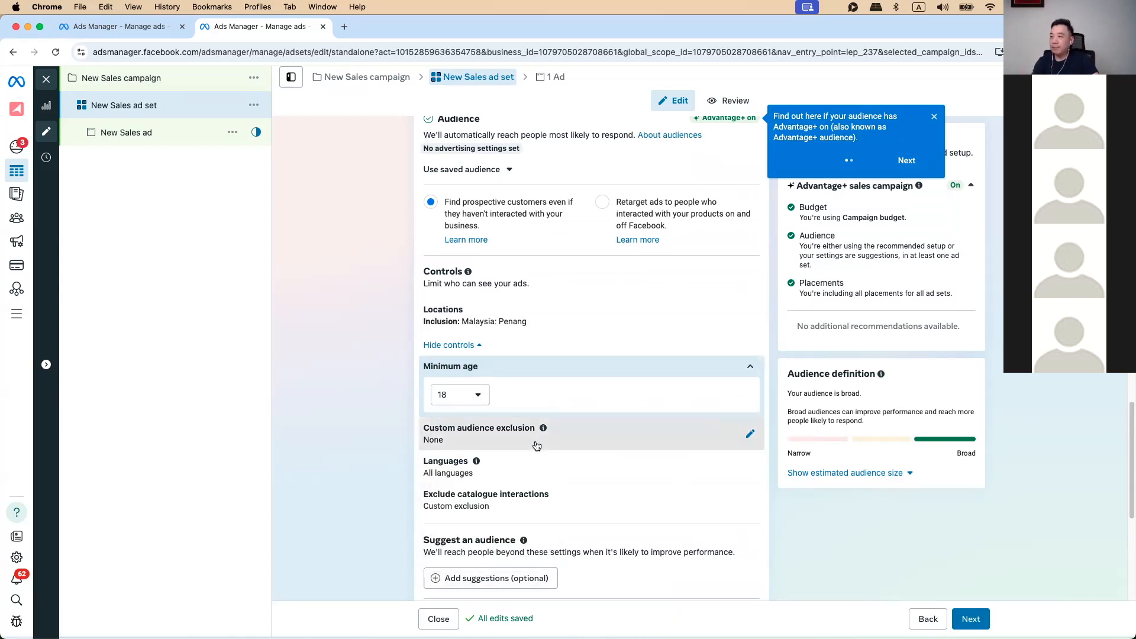
Inspect the custom audience exclusion control, and set the catalogue interactions exclusion to people who may have purchased
click(427, 429)
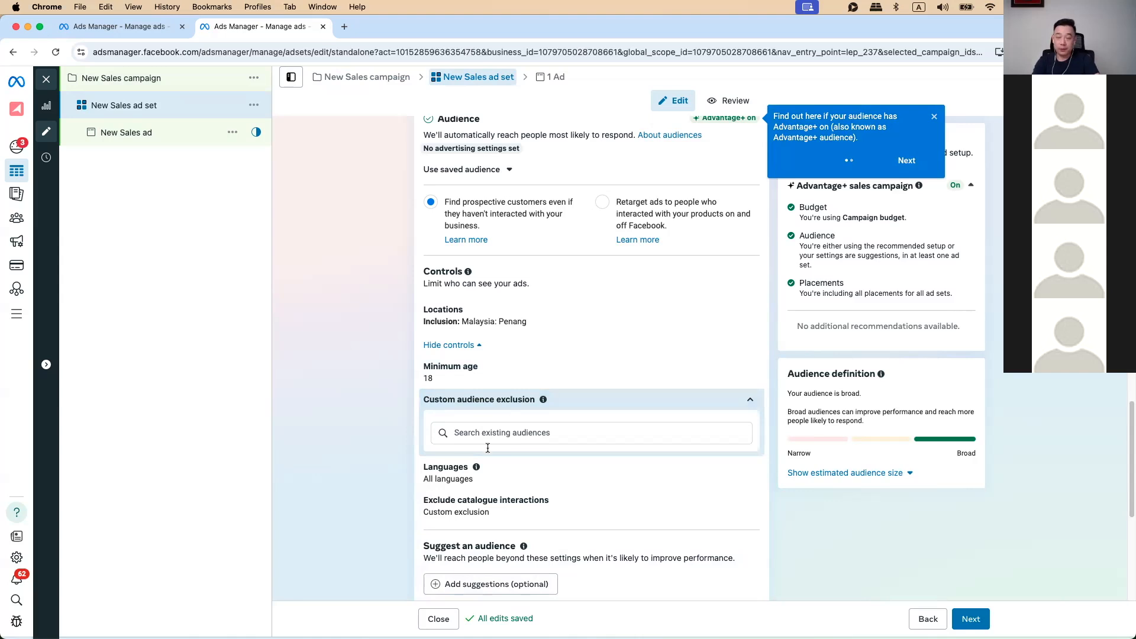
scroll(483, 450, down, 3)
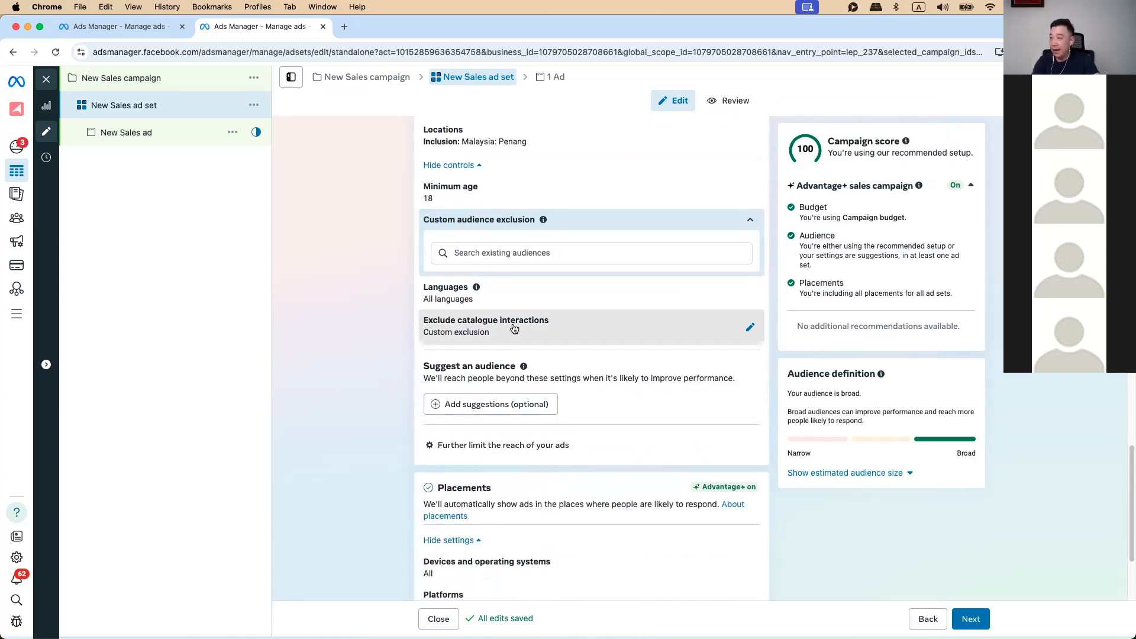
click(513, 327)
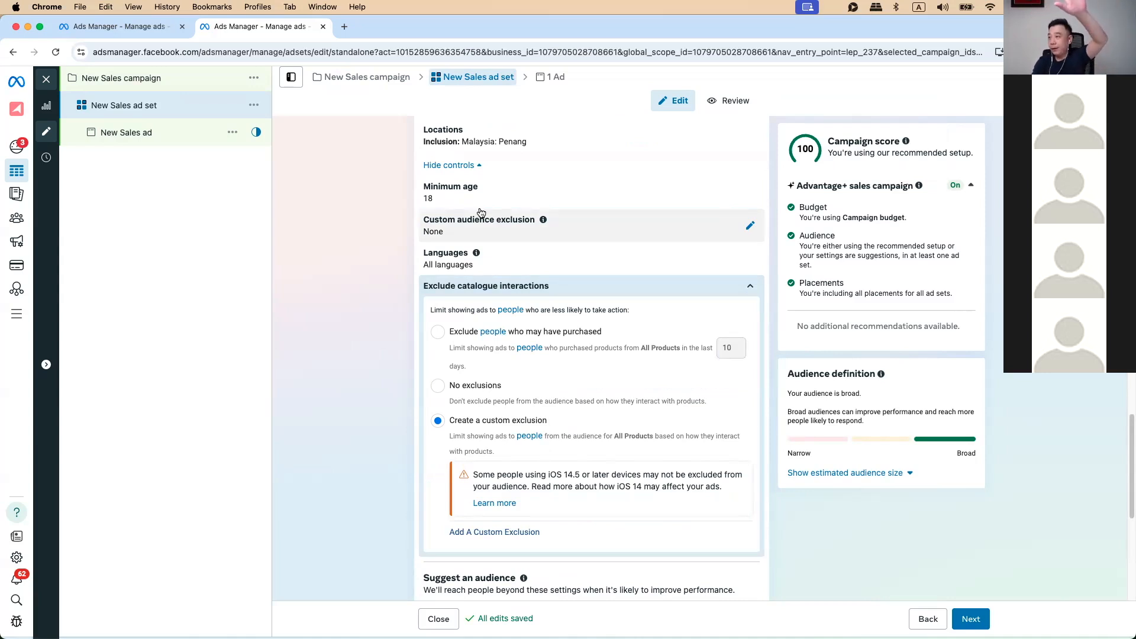
click(457, 336)
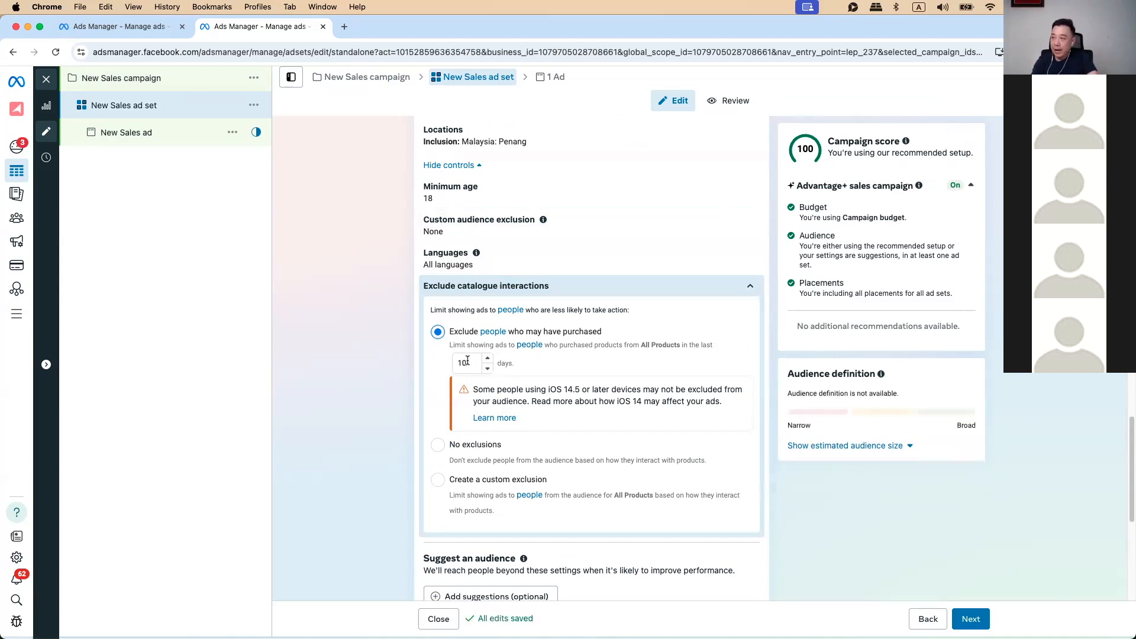
Exclude the custom audiences IG Engaged 14days and FB Engaged 14days from the ad set
click(492, 222)
click(499, 252)
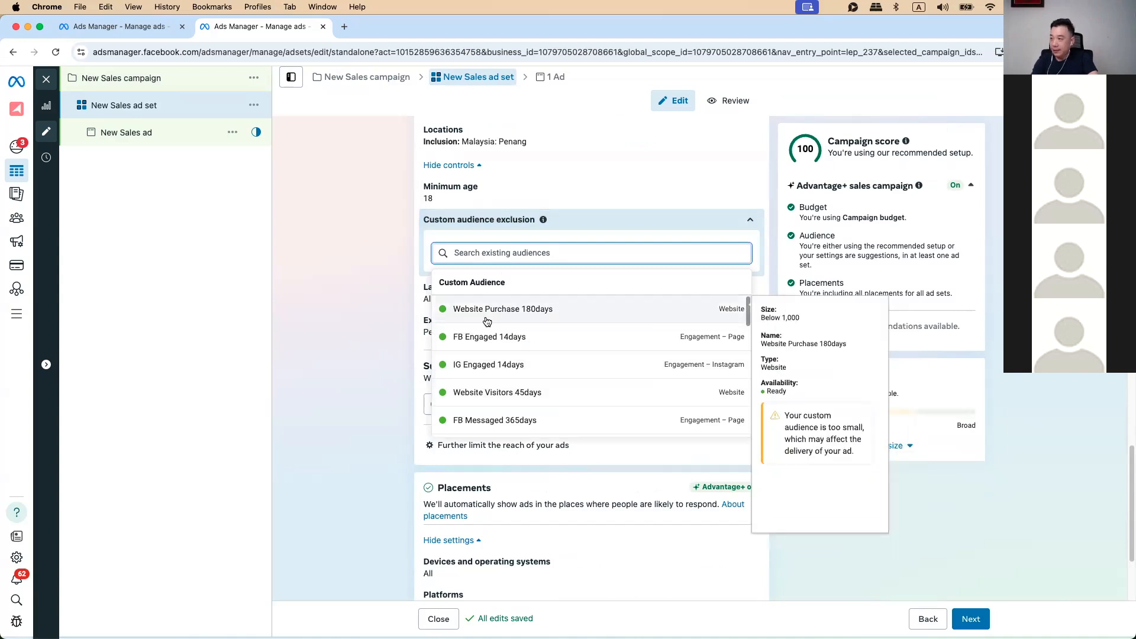
click(502, 365)
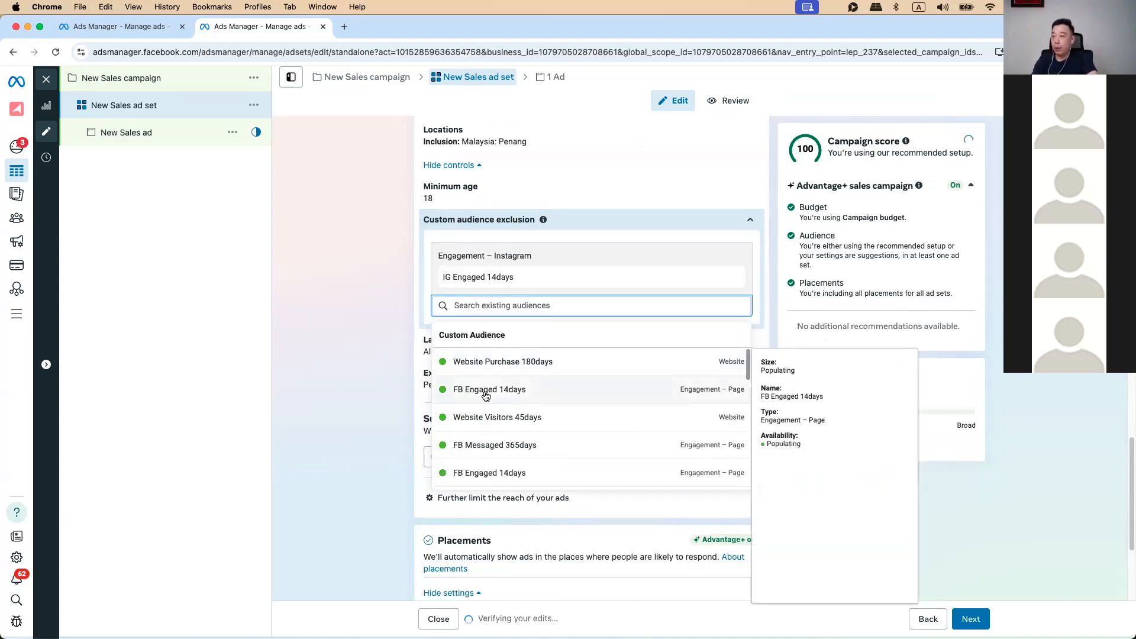
click(485, 390)
click(356, 334)
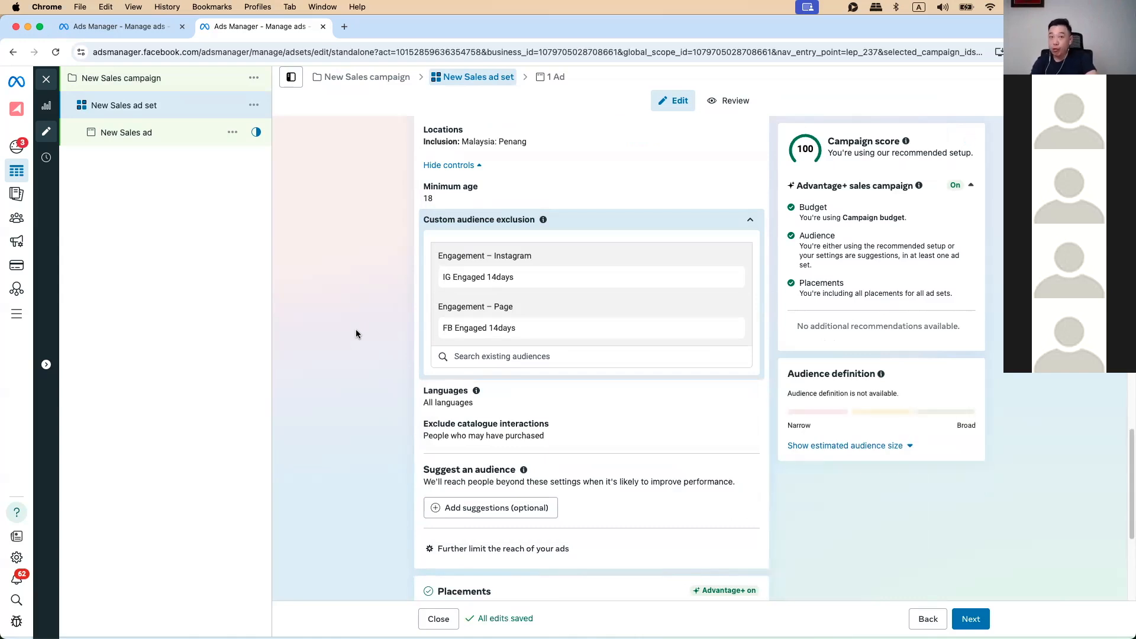
Review the catalogue interactions exclusion and the custom audience exclusion in the ad set's audience controls
scroll(356, 331, down, 3)
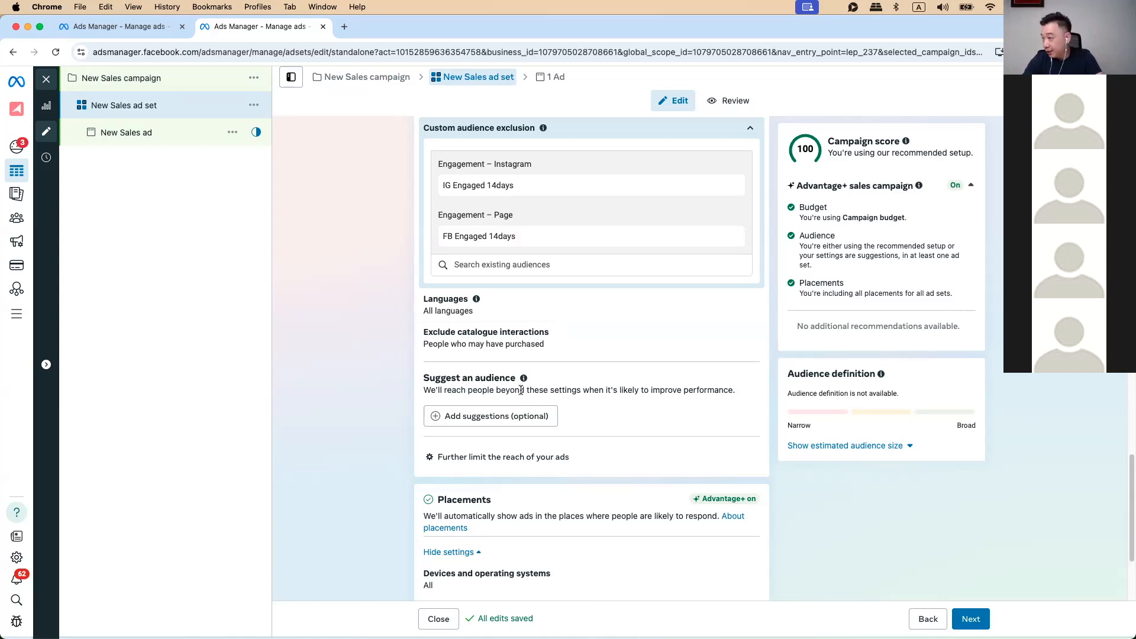
click(580, 338)
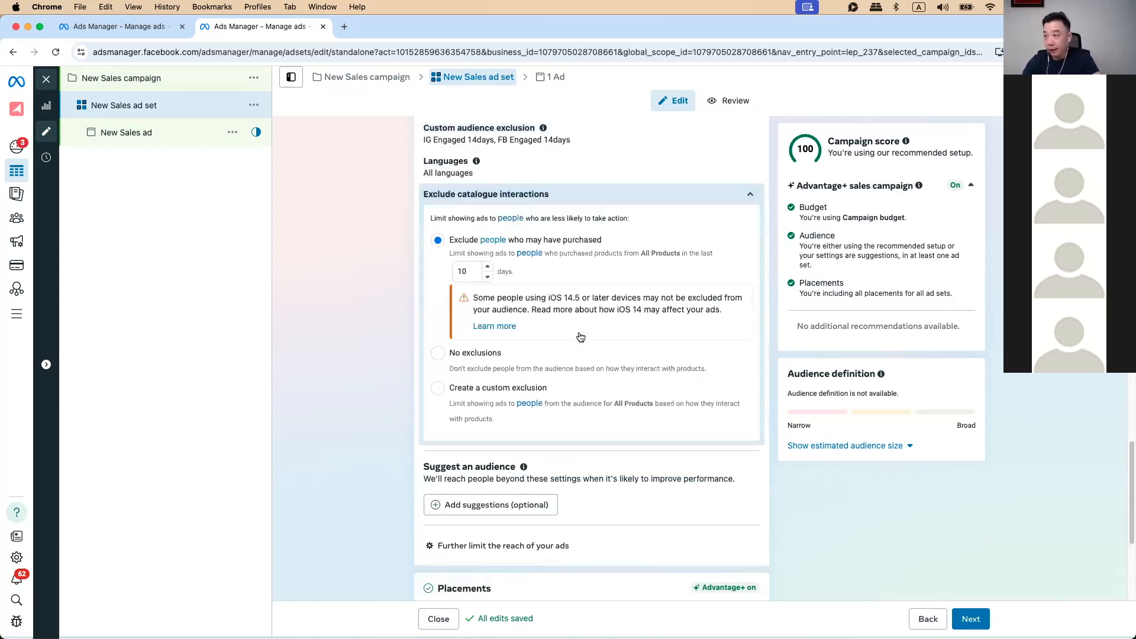
scroll(445, 301, up, 3)
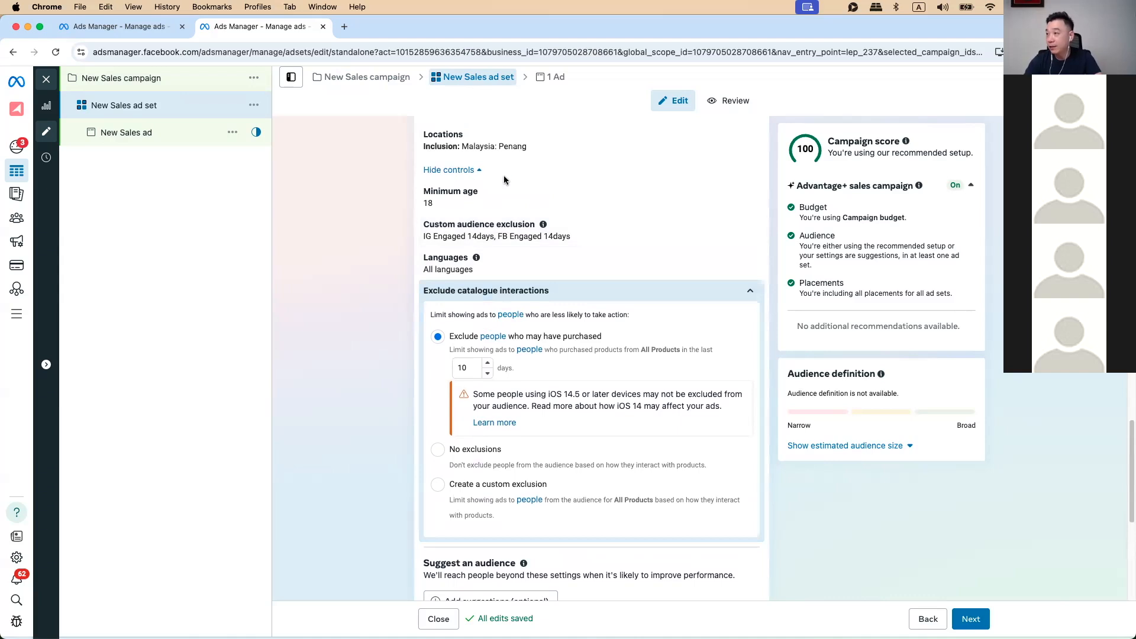
click(498, 250)
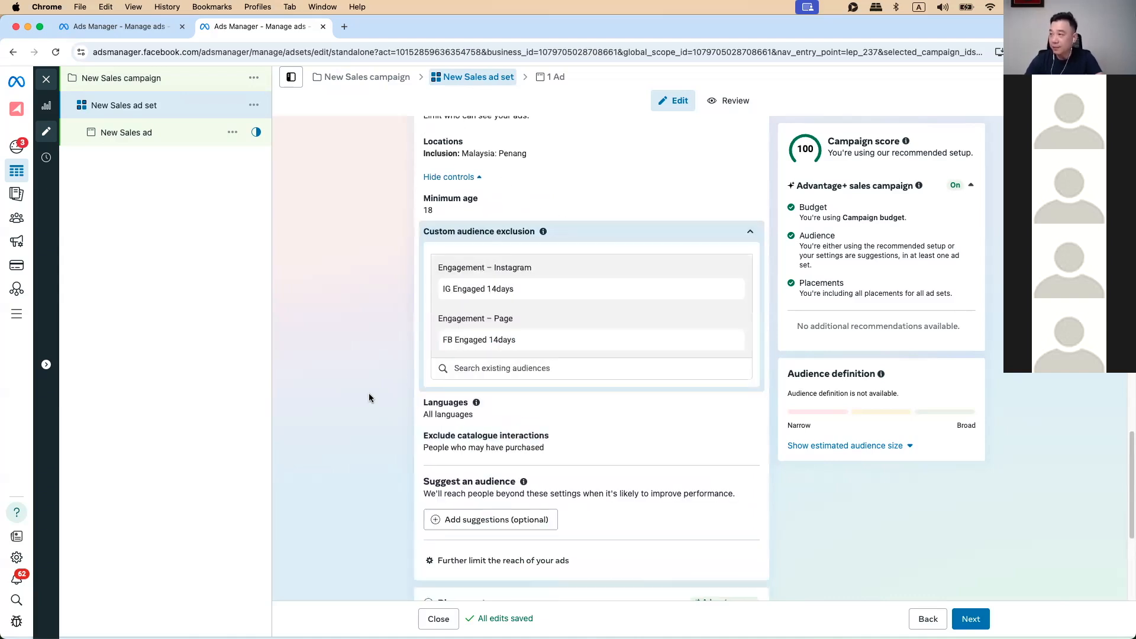
Inspect the ad set's devices and operating systems placement settings, including the mobile device choices
scroll(364, 396, down, 5)
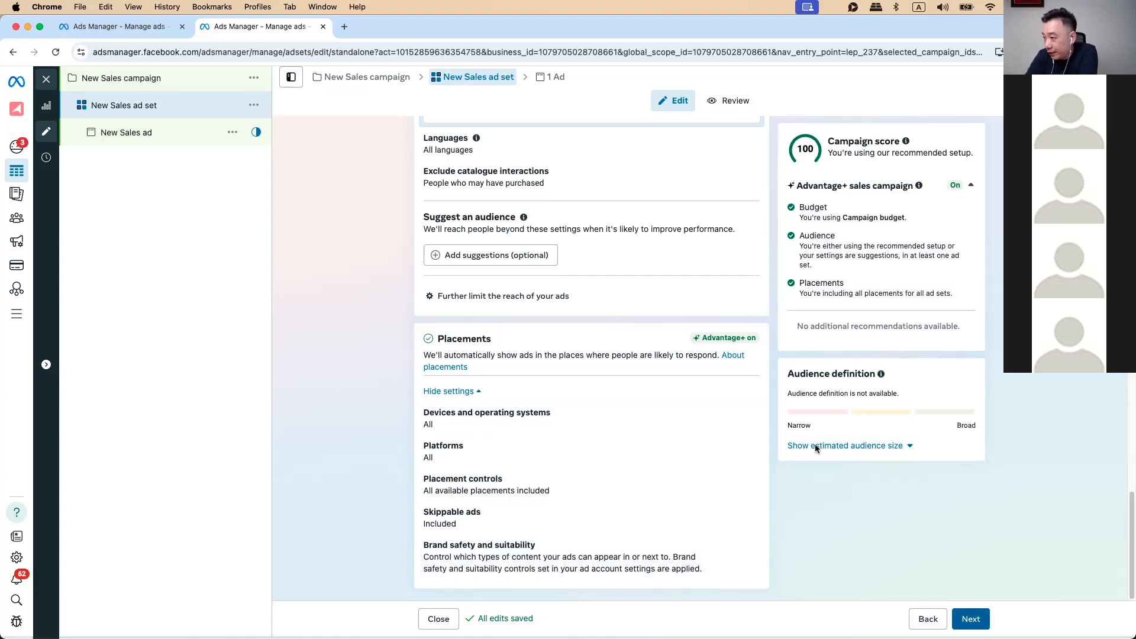
click(437, 418)
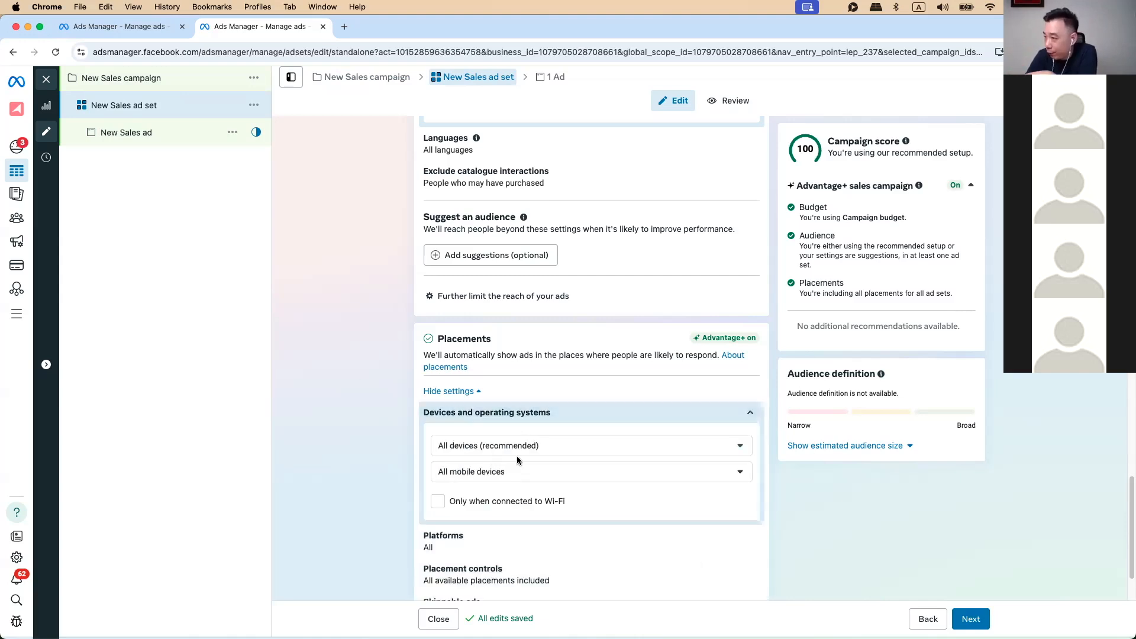
click(517, 471)
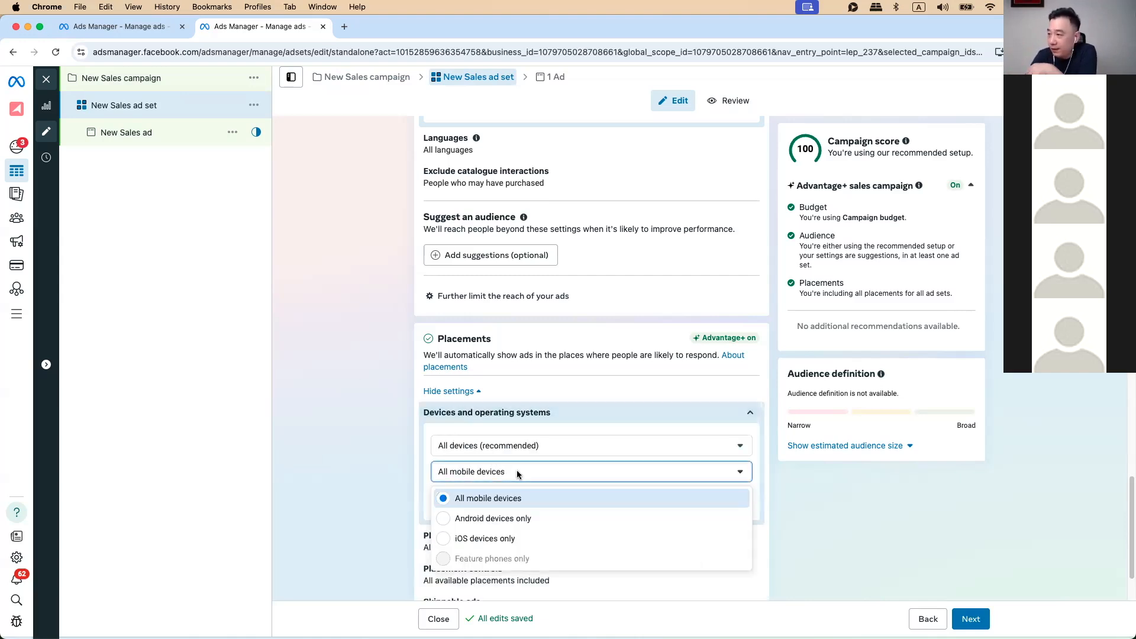
click(389, 452)
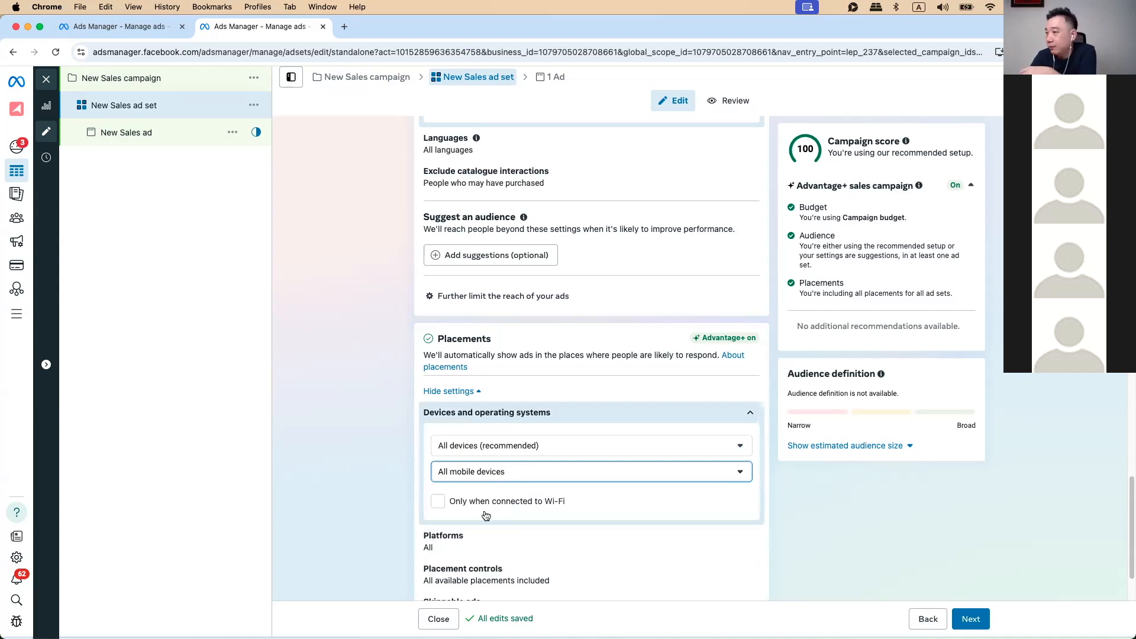
Examine which platforms and placement controls are included in the ad set's placements
scroll(482, 545, down, 2)
click(543, 467)
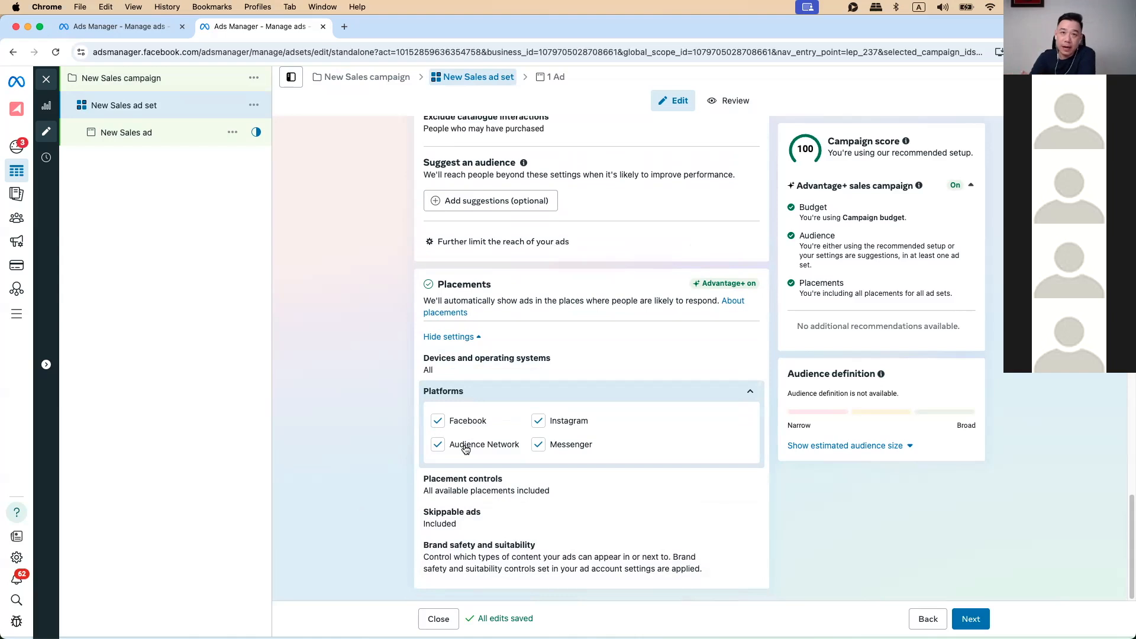
click(460, 482)
scroll(460, 515, down, 5)
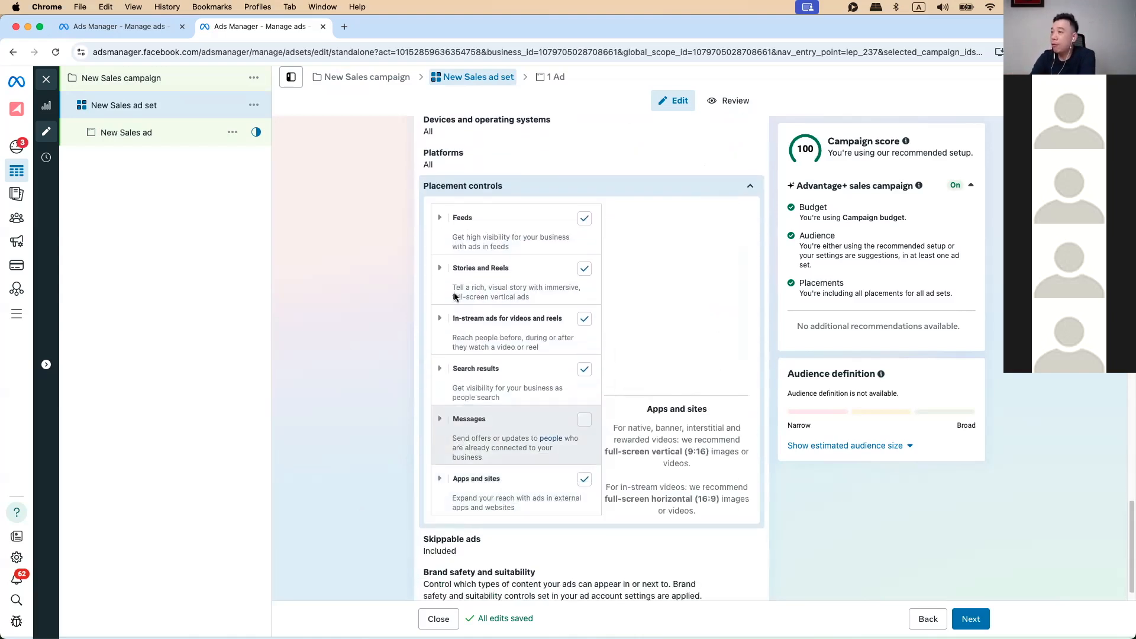
scroll(445, 381, down, 1)
scroll(459, 560, up, 1)
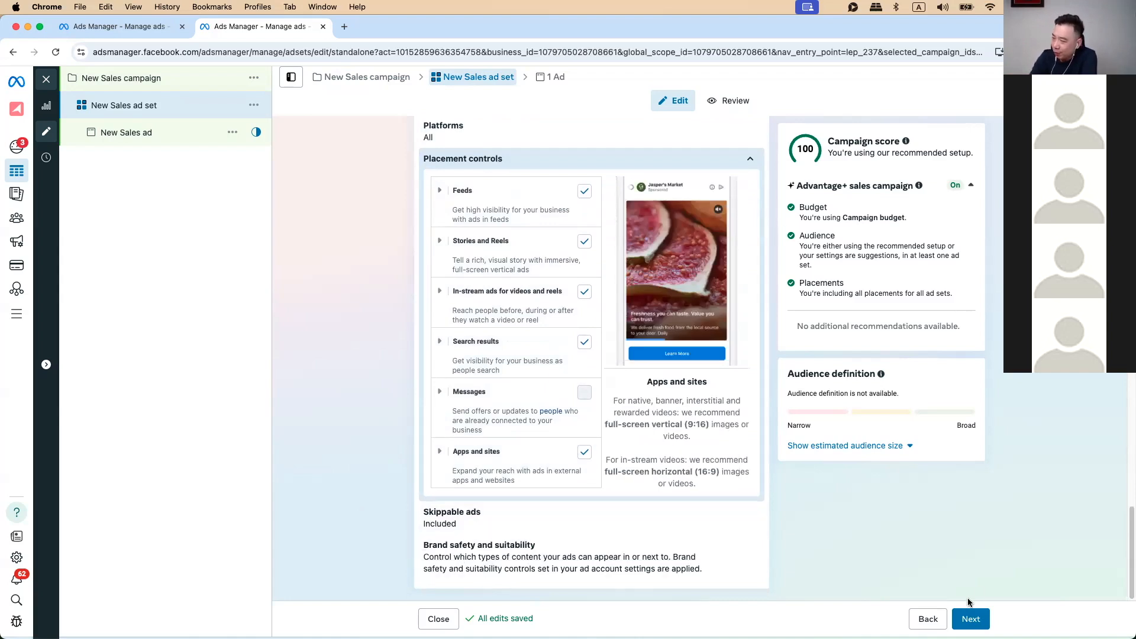
Proceed to the New Sales ad and look over its format, destination, creative, languages and tracking settings
click(965, 620)
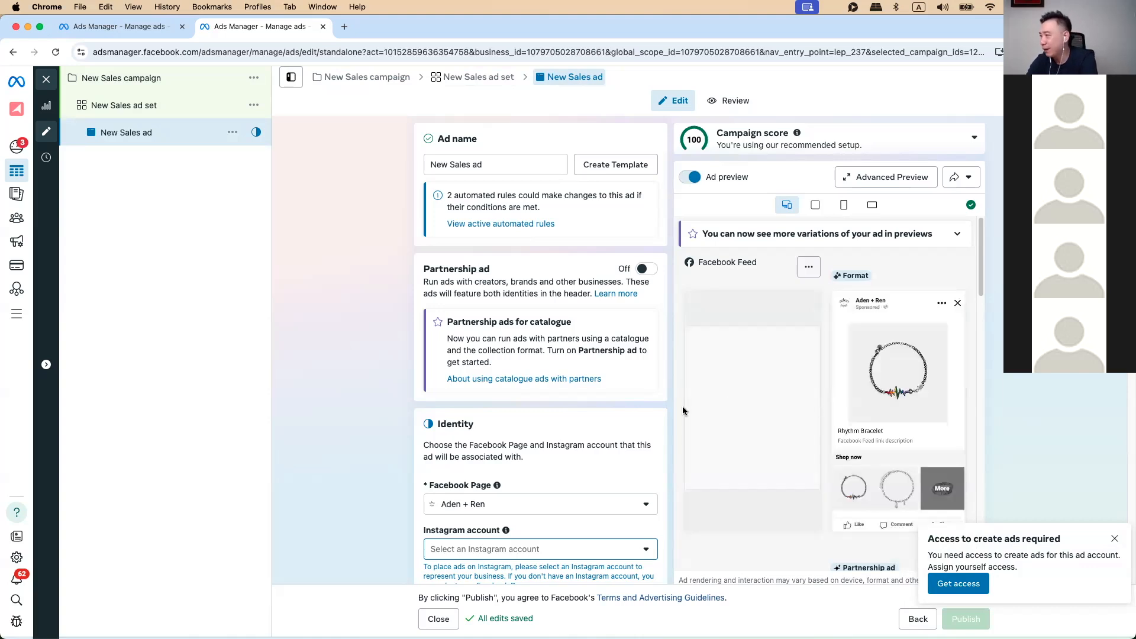
scroll(523, 364, down, 10)
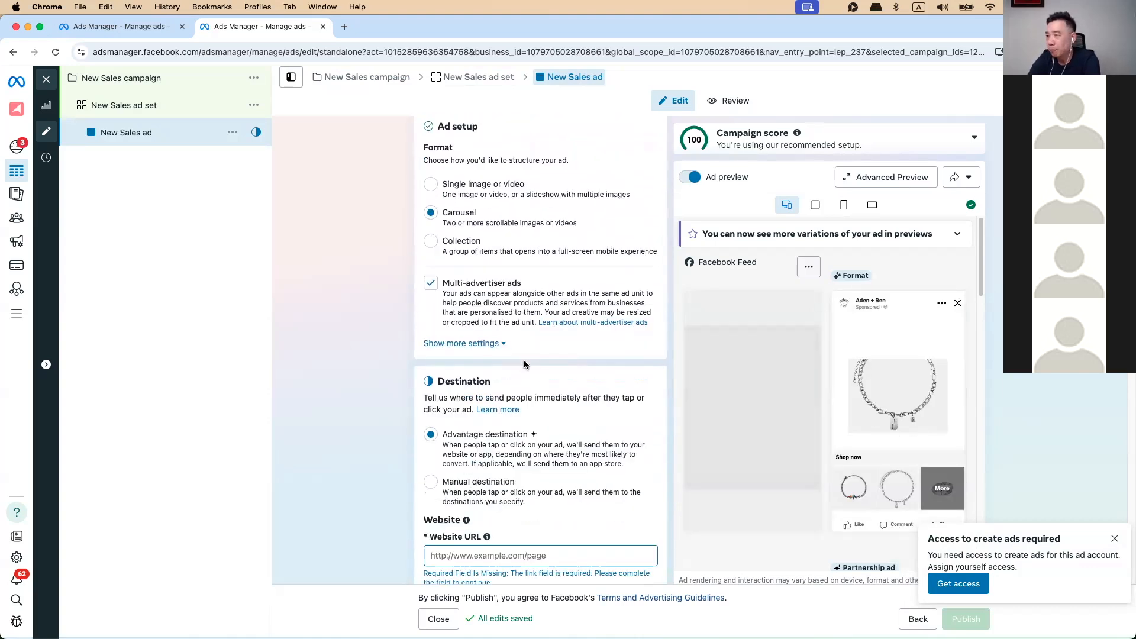
scroll(523, 364, down, 5)
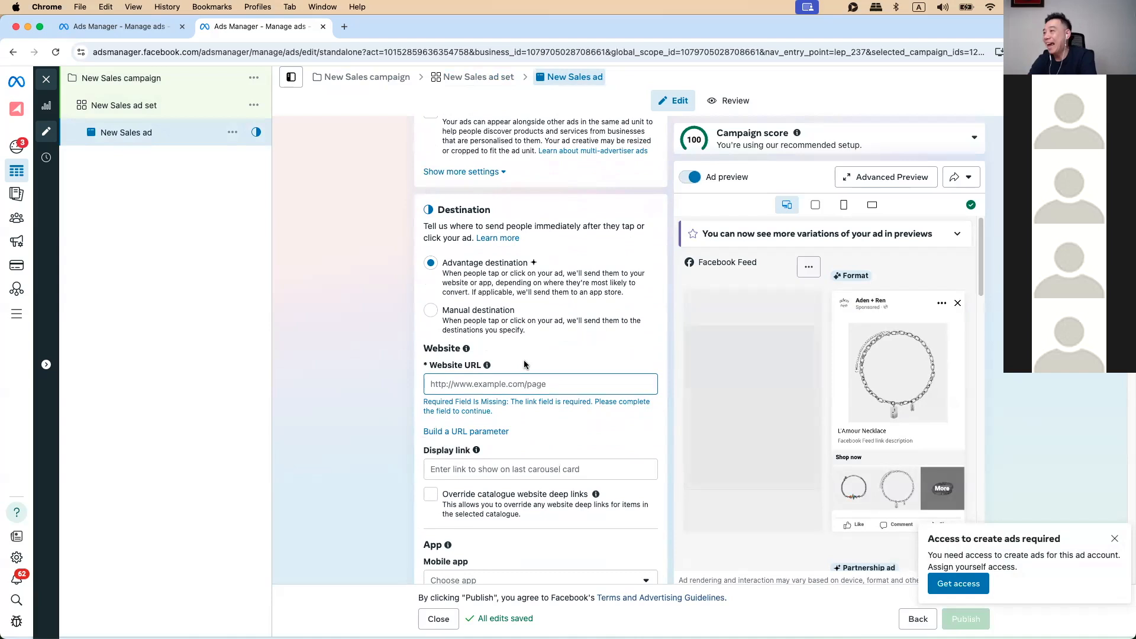
scroll(523, 364, down, 20)
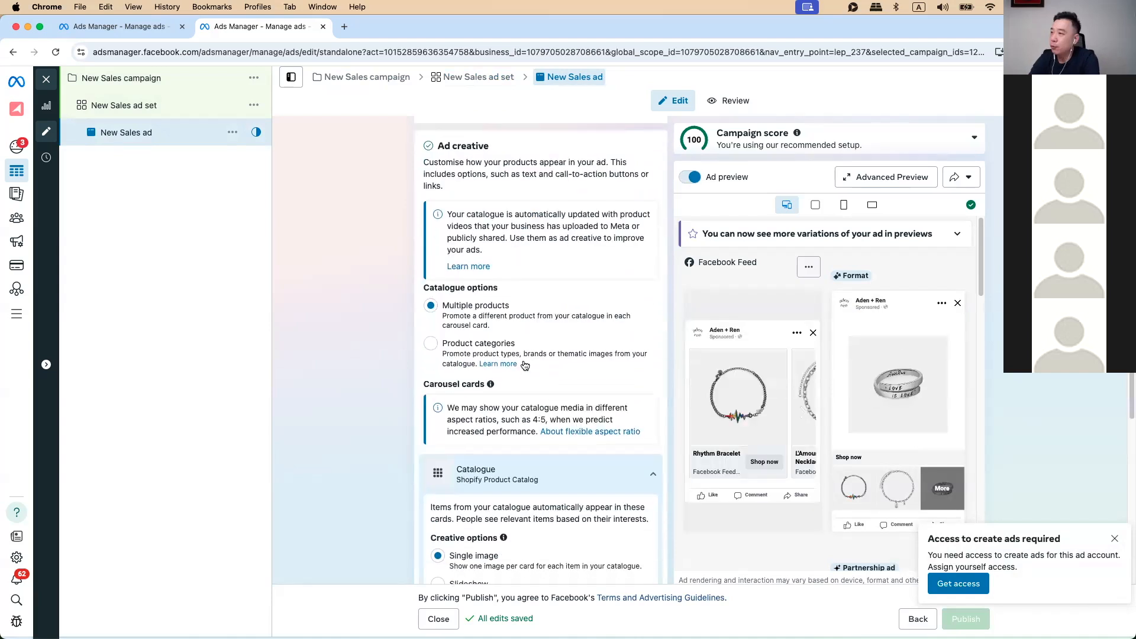
scroll(524, 365, down, 10)
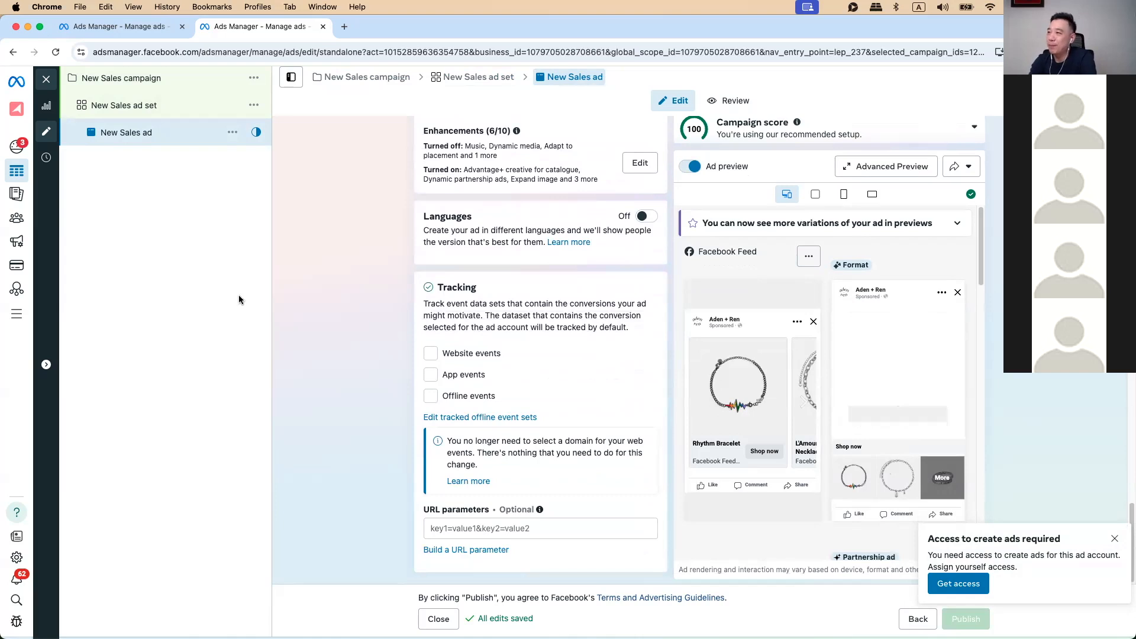
Switch to the ASC Workskhop 2025 presentation in Keynote and advance to the "ASC Myths" slide
key(ctrl+Up)
click(214, 234)
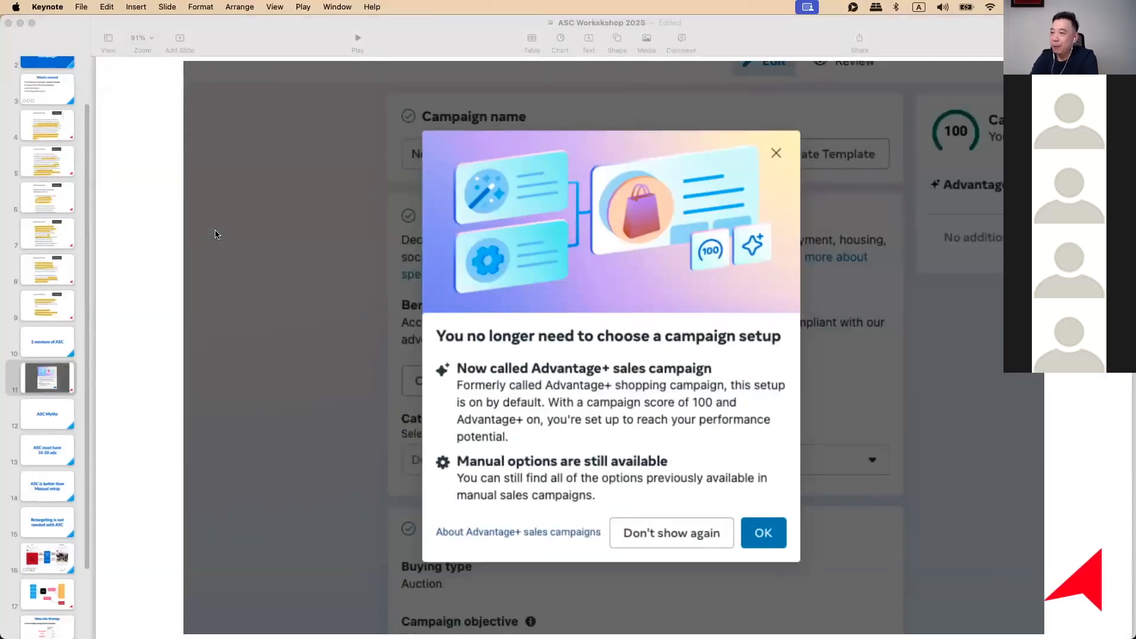
key(Down)
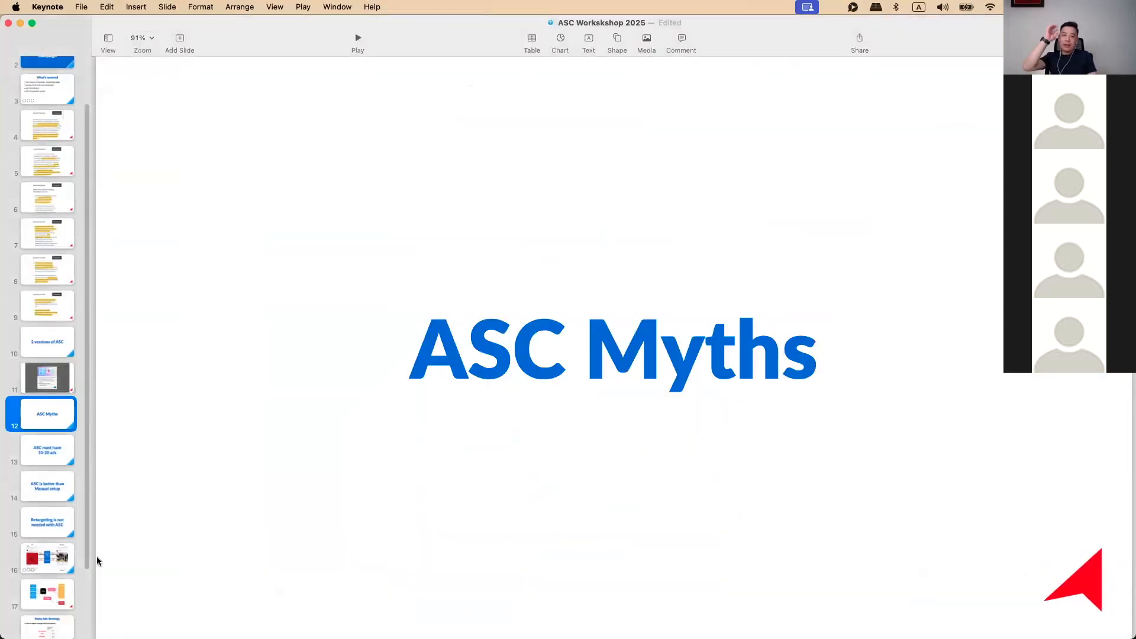